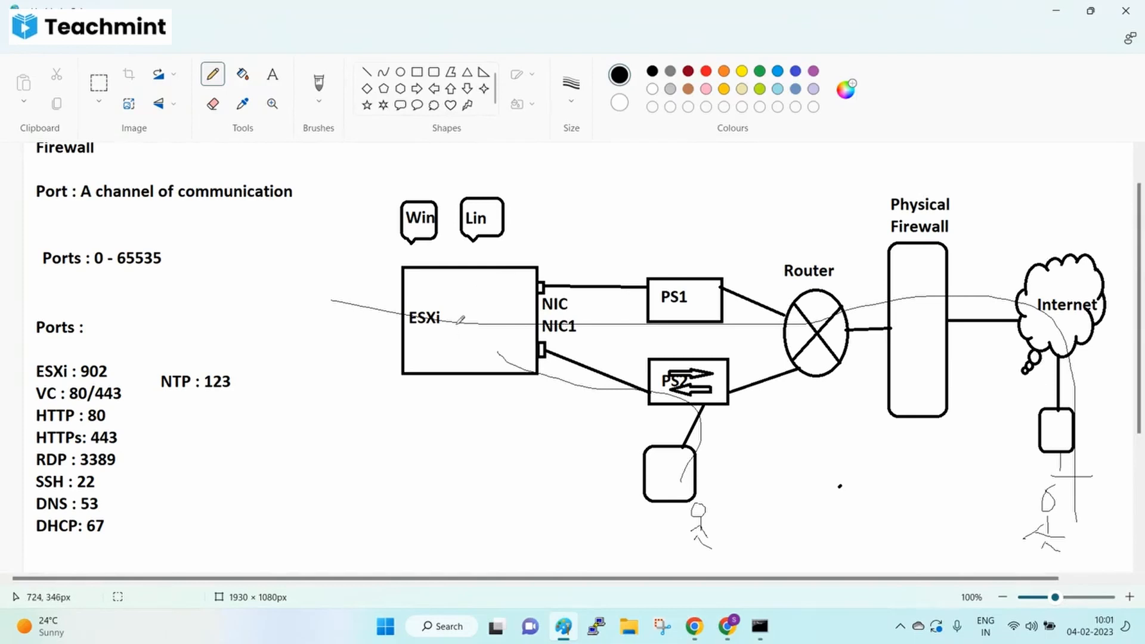
- Add the labels 'Source IP:', 'Destination IP:' and 'Port :' on separate lines below the ports list
left_click(273, 74)
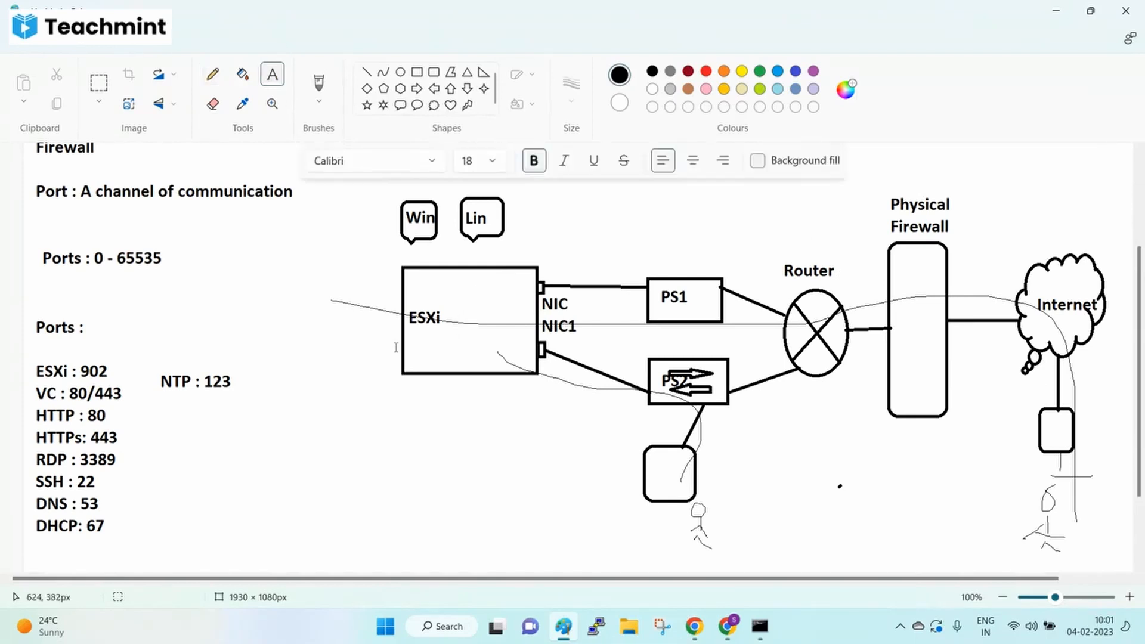
scroll(259, 382, "down", 2)
left_click_drag(174, 356, 524, 544)
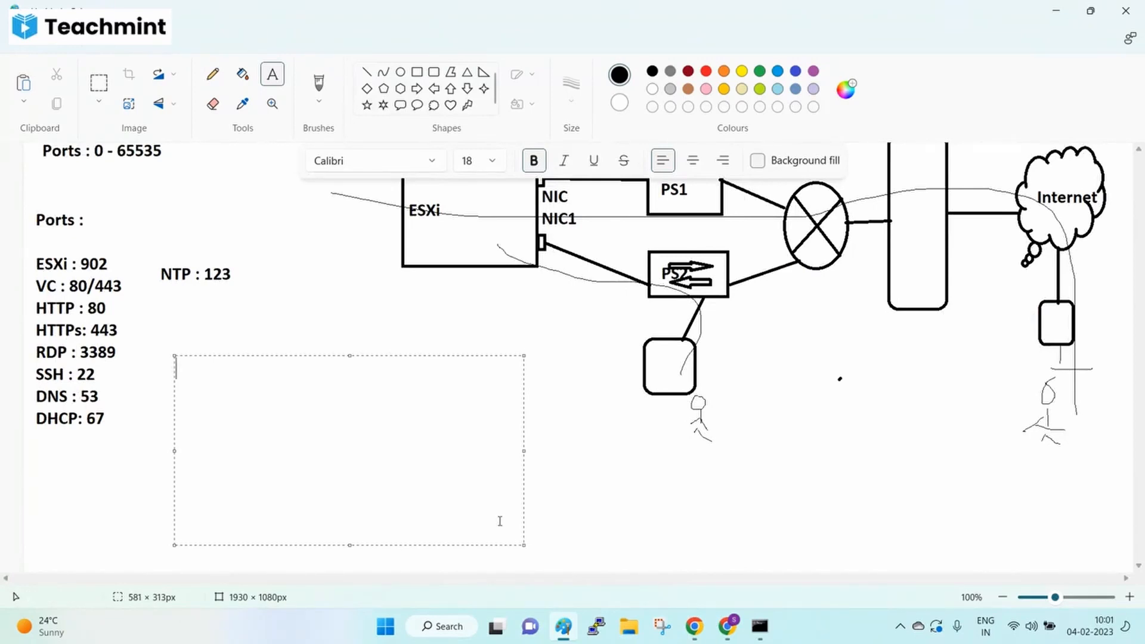
type("Source I")
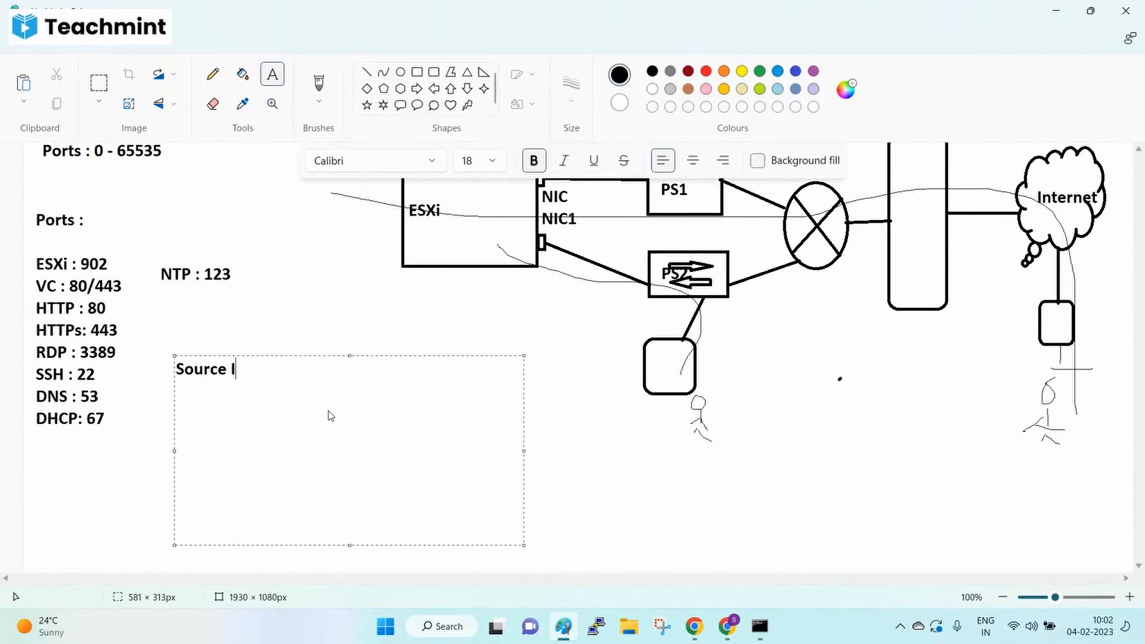
type("P:")
key("Return")
type("Destination ")
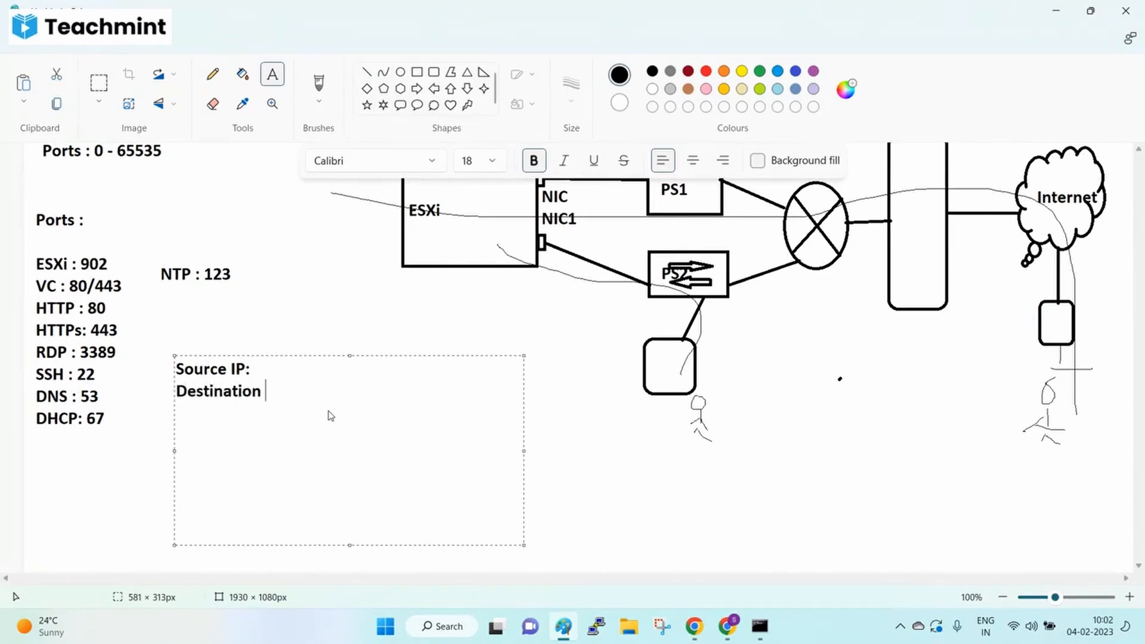
type("IP:")
key("Return")
type("Port :")
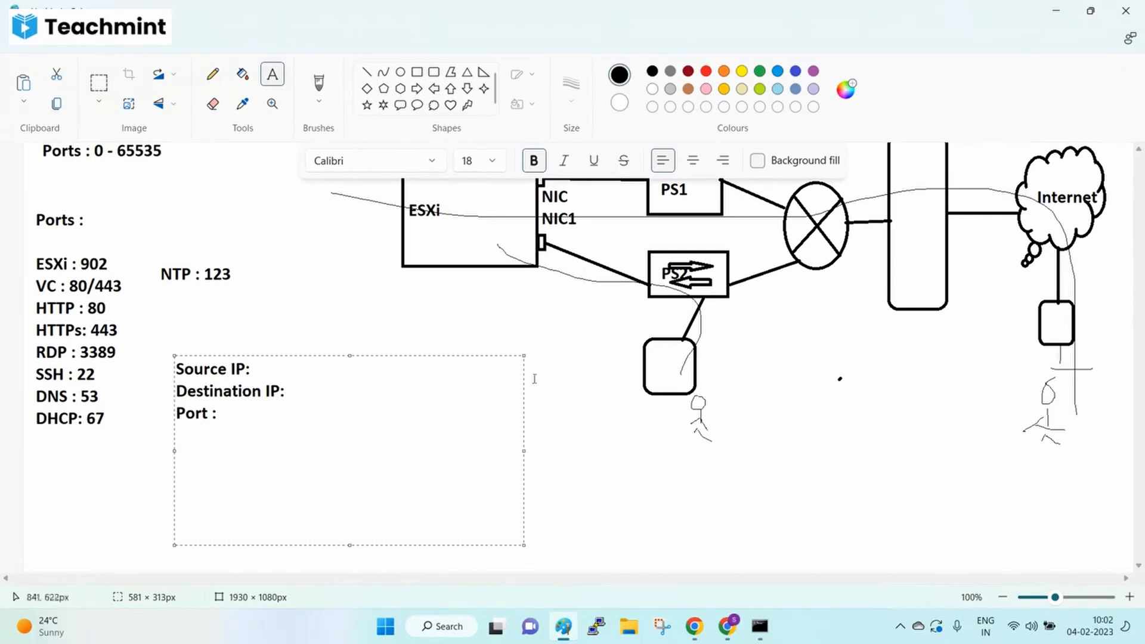
left_click(909, 388)
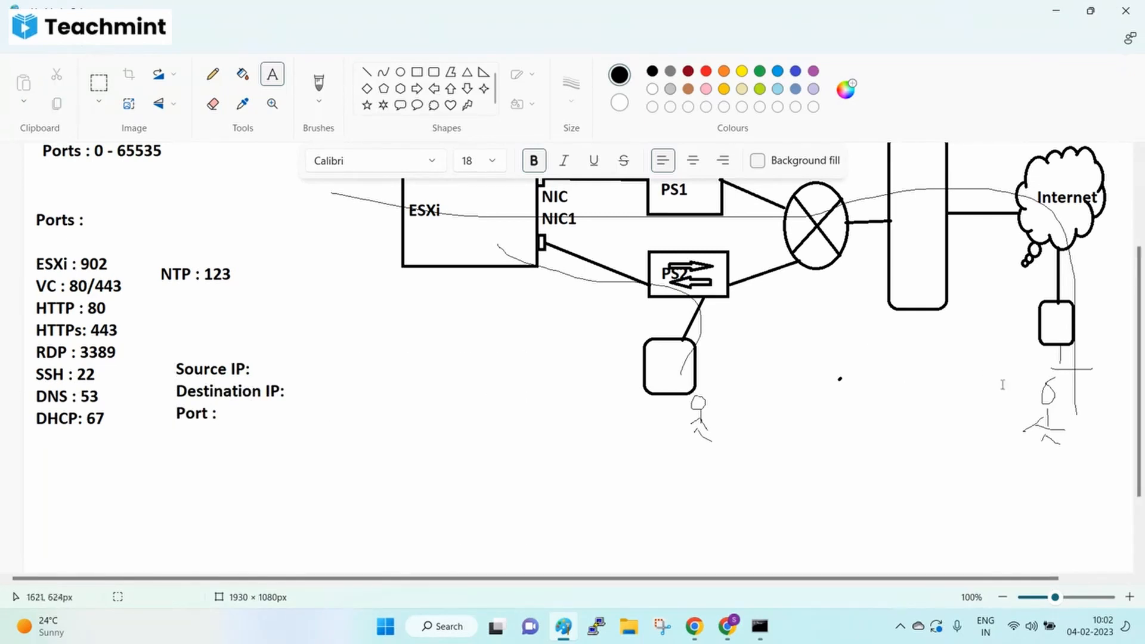
left_click(761, 626)
- Stop the running ping and run ipconfig to list the network adapters
key("ctrl+c")
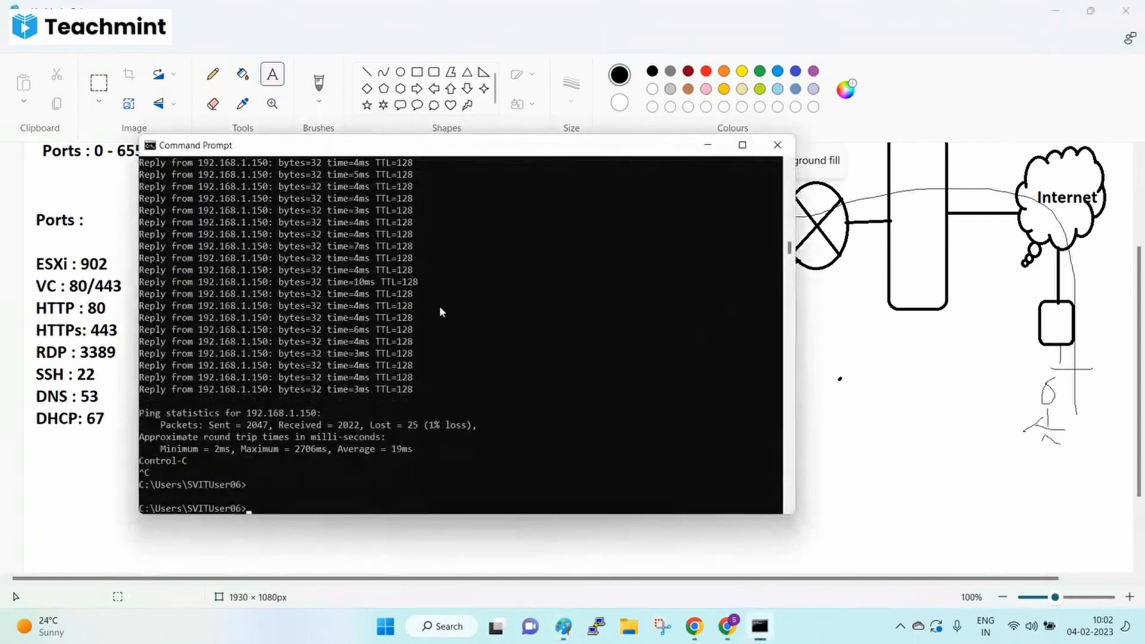
type("ipc")
key("BackSpace")
type("ipconfig")
key("Return")
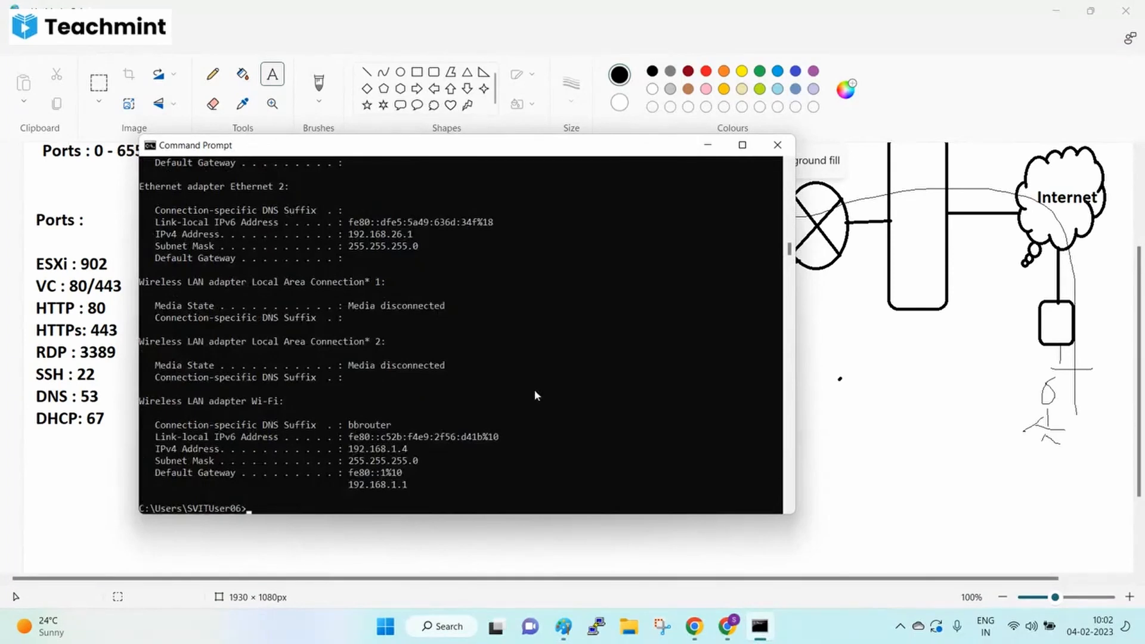
- Select the Wi-Fi IPv4 address 192.168.1.4 in the ipconfig output, then return to Paint
left_click(389, 451)
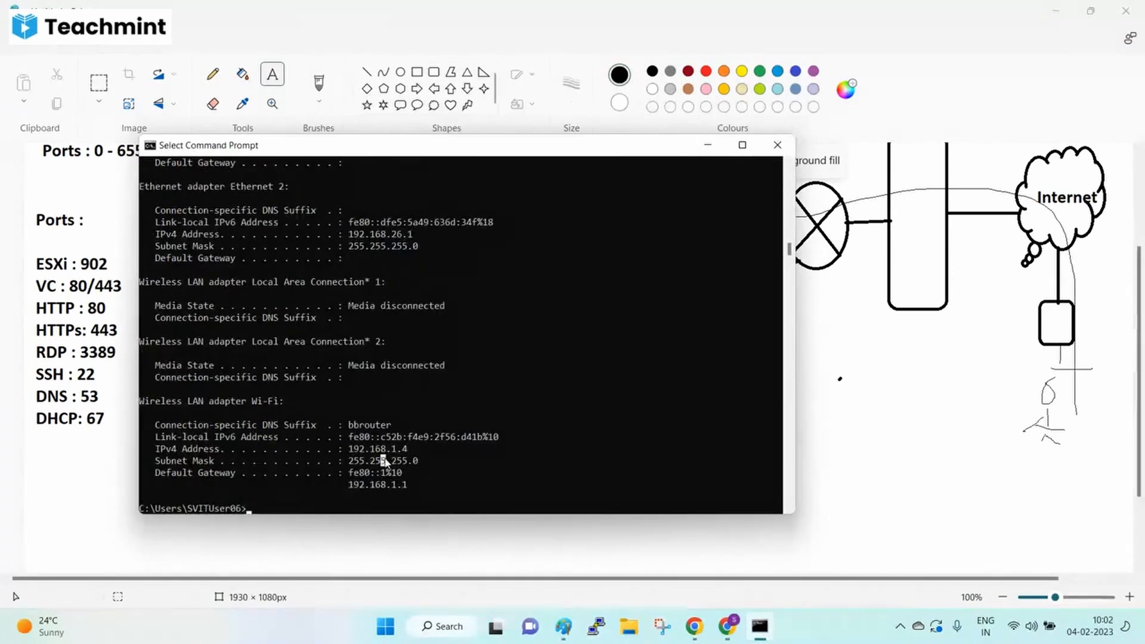
double_click(393, 452)
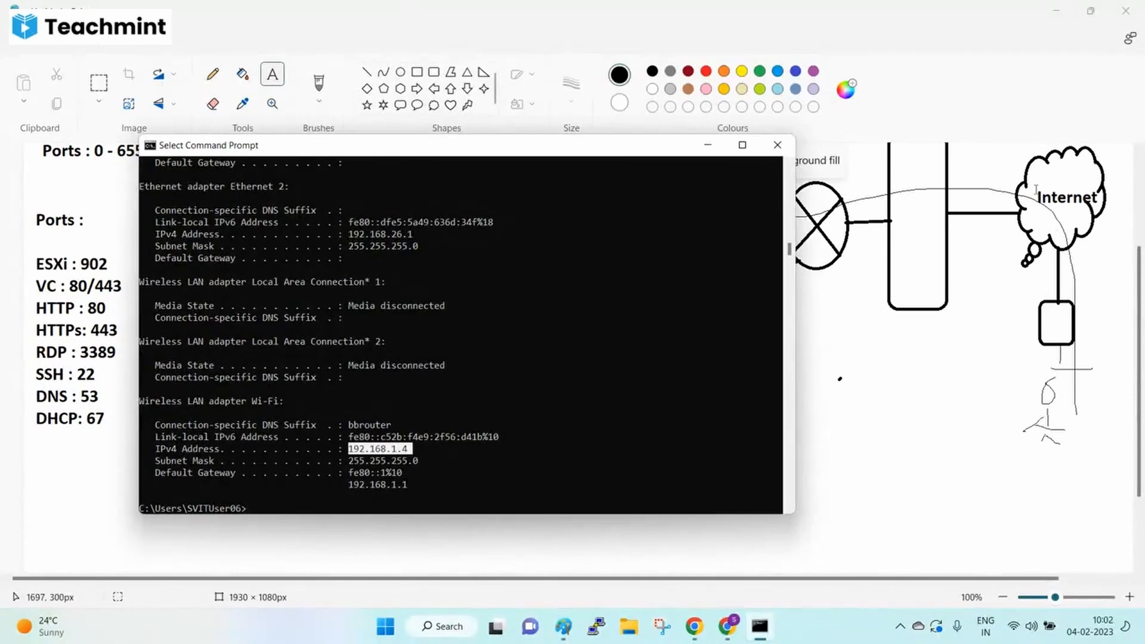
left_click(379, 449)
double_click(380, 449)
left_click(580, 606)
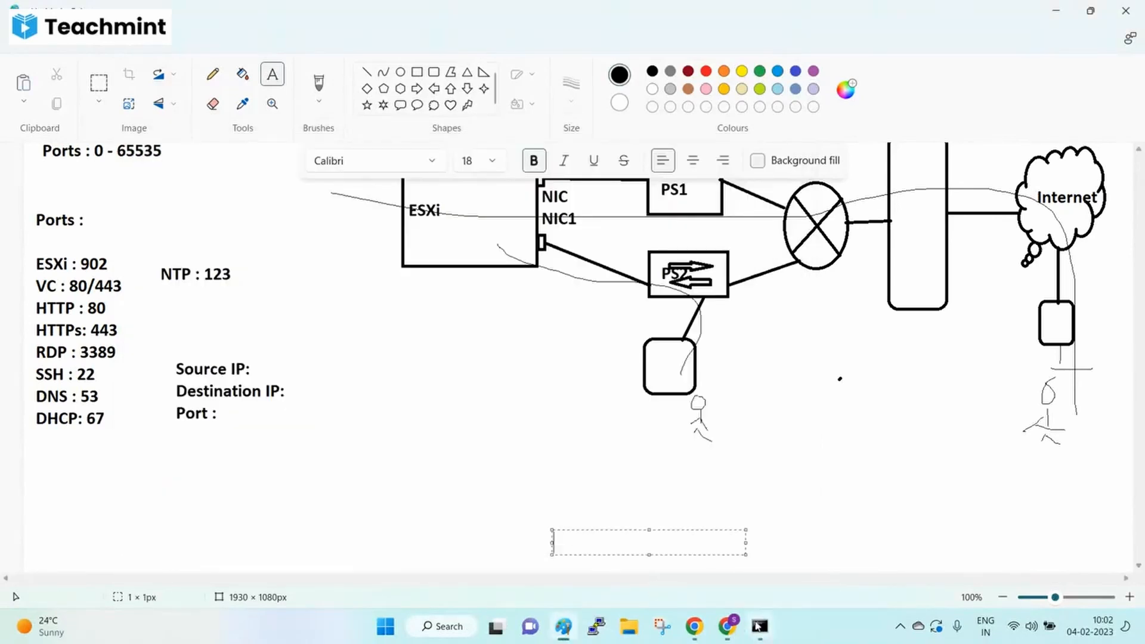
- In Chrome, run the suggested 'firewall house' search
left_click(729, 626)
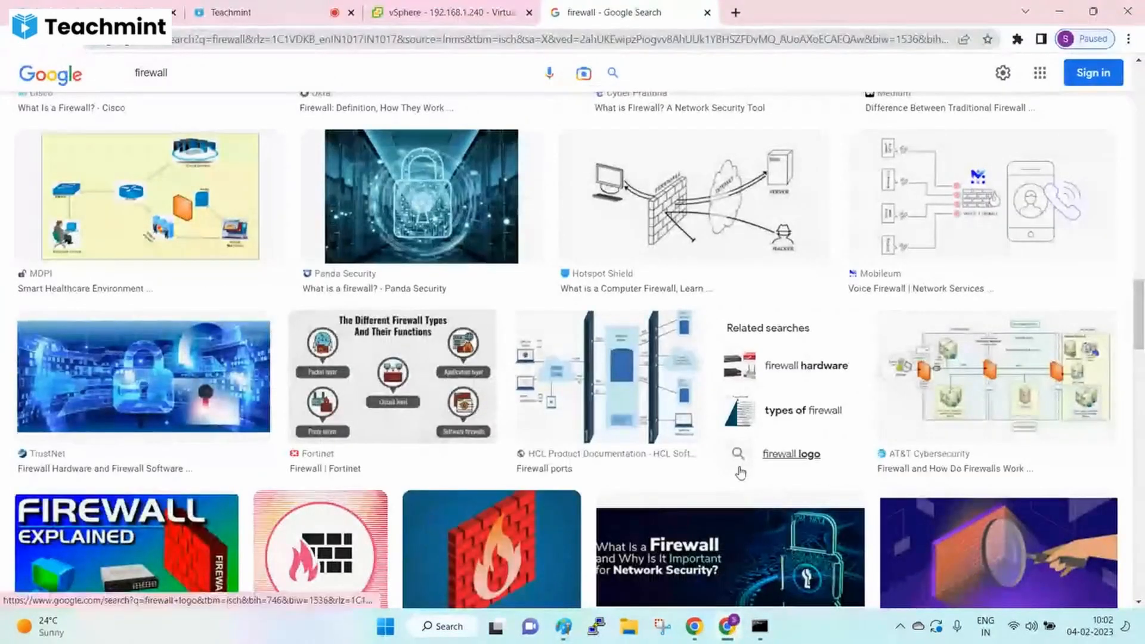
left_click(280, 72)
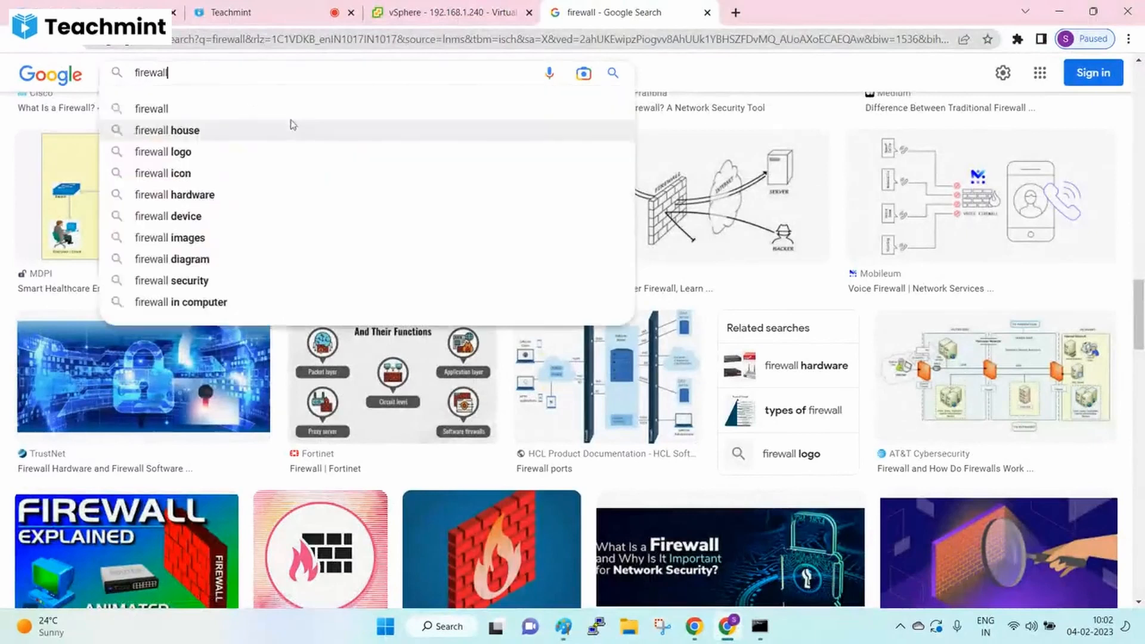
left_click(192, 130)
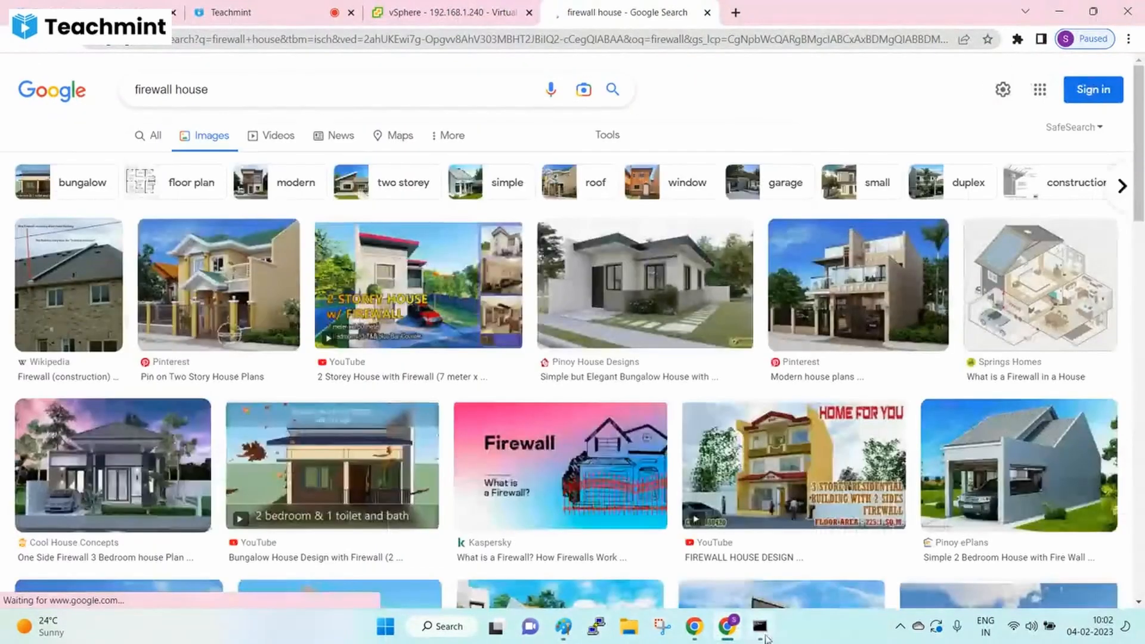
left_click(759, 626)
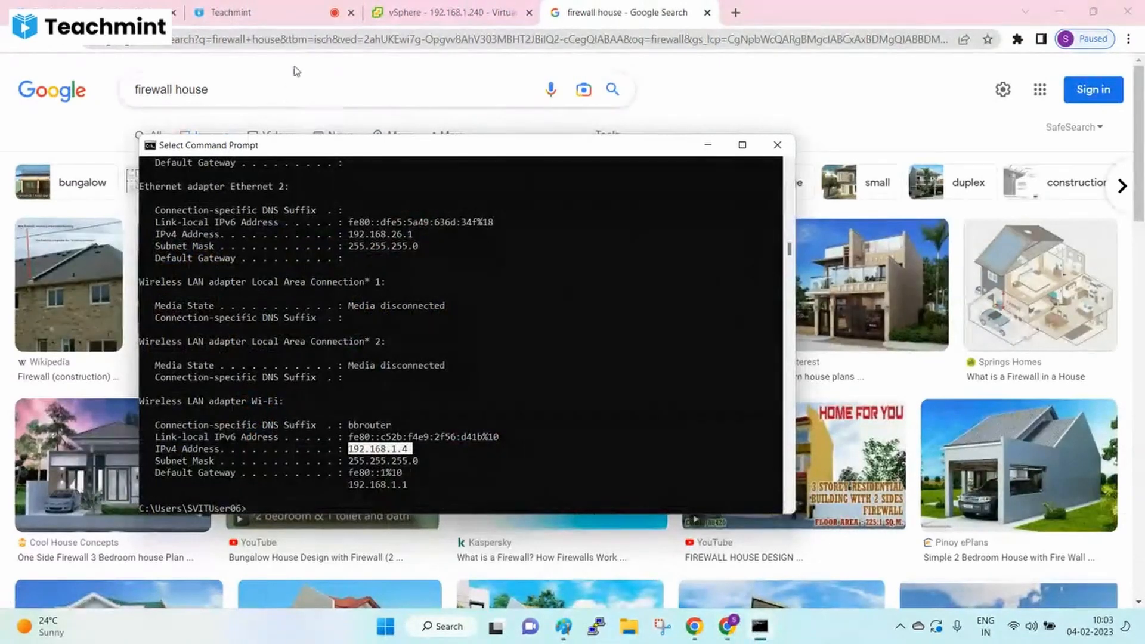
- Search Google for 'whatsmy ip' and select the public IP address 115.99.149.27
left_click(280, 95)
key("ctrl+a")
type("w")
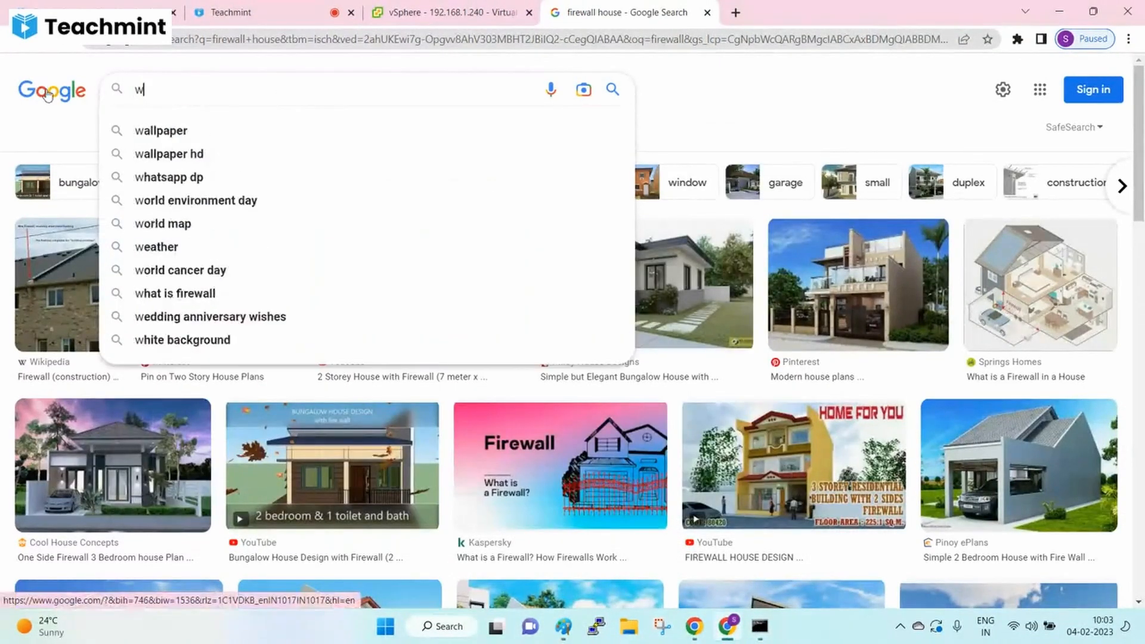
type("hatsmy ip")
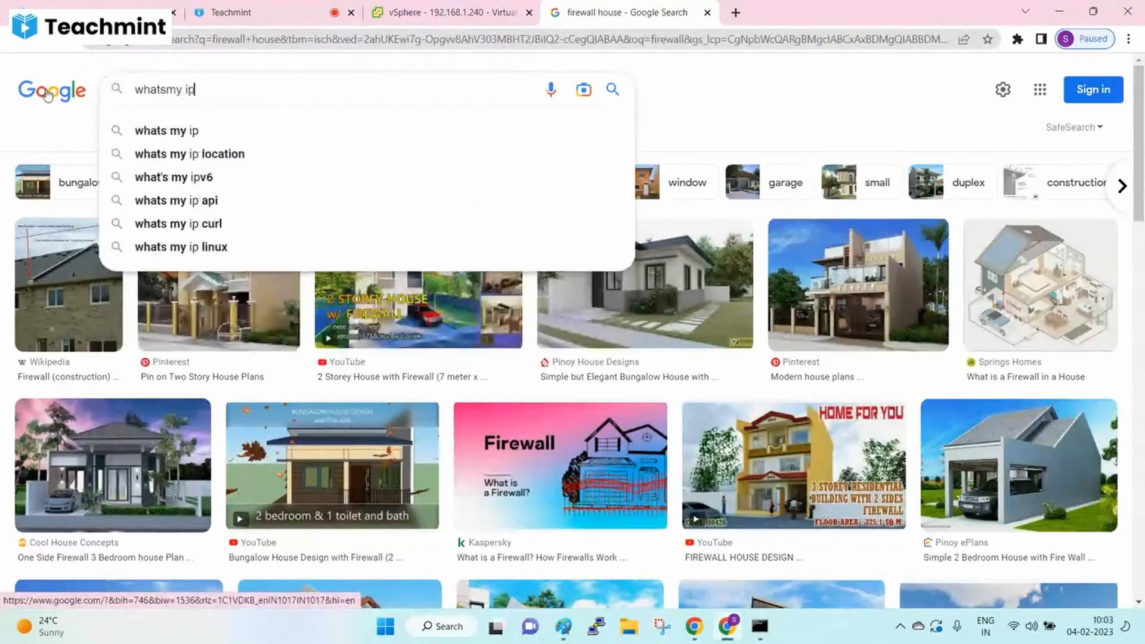
key("Return")
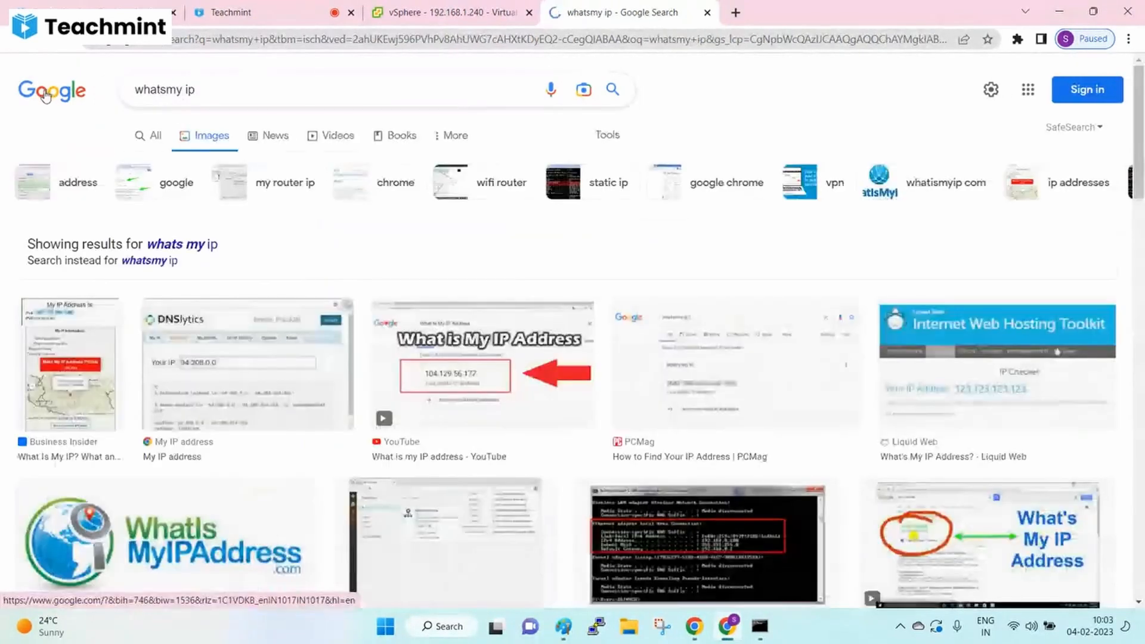
left_click(154, 137)
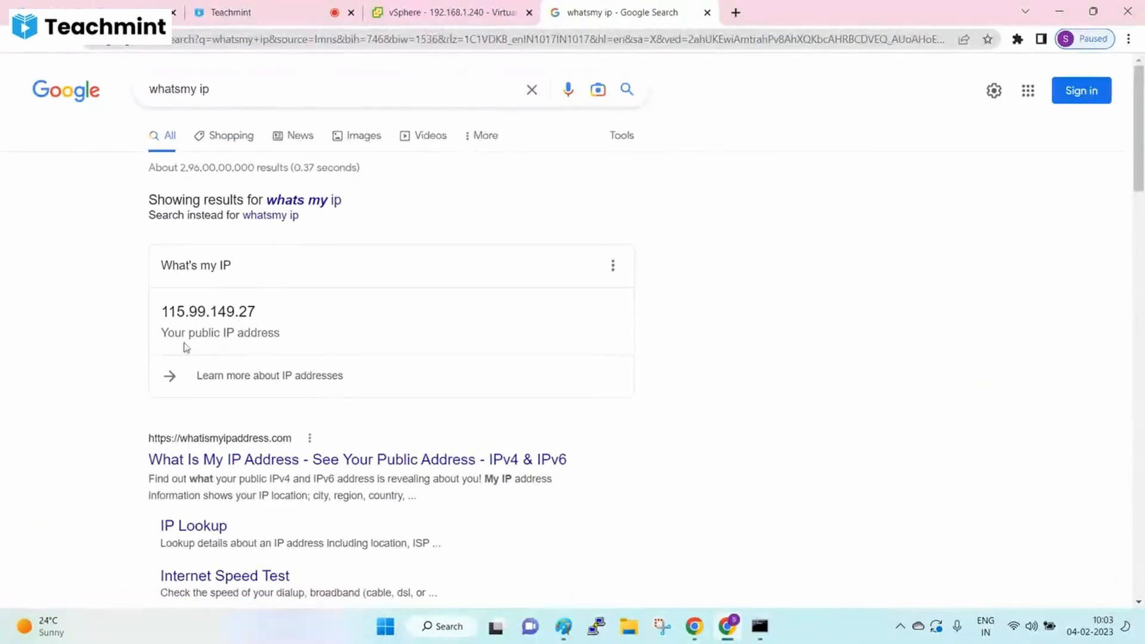
double_click(207, 314)
key("ctrl+c")
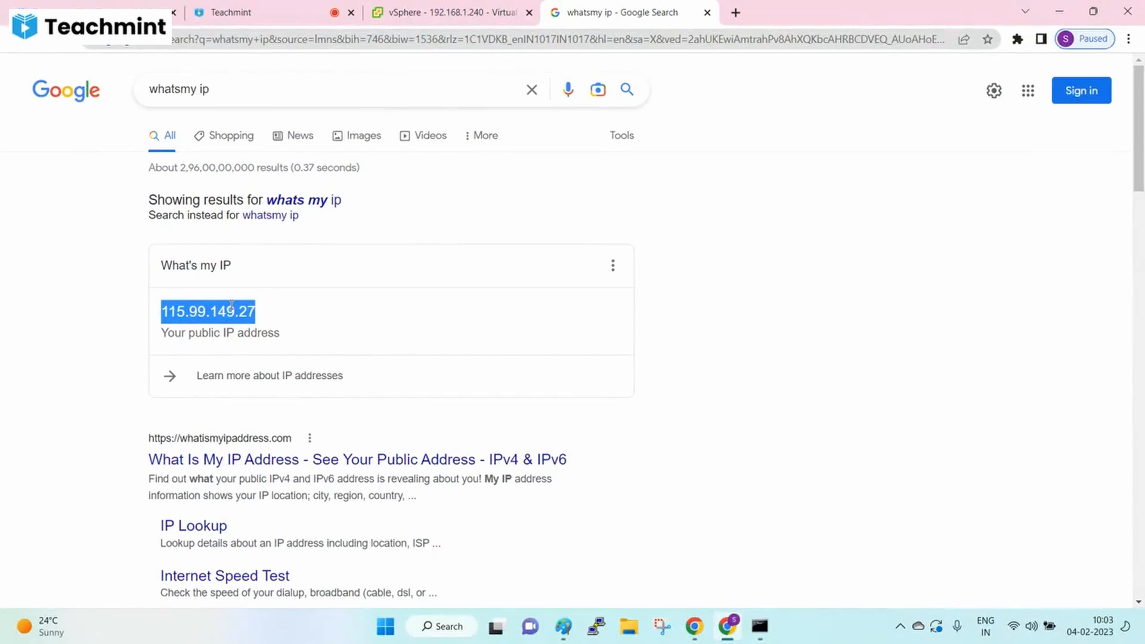
left_click(564, 626)
- Paste the public IP 115.99.149.27 after the Source IP: label
left_click(261, 368)
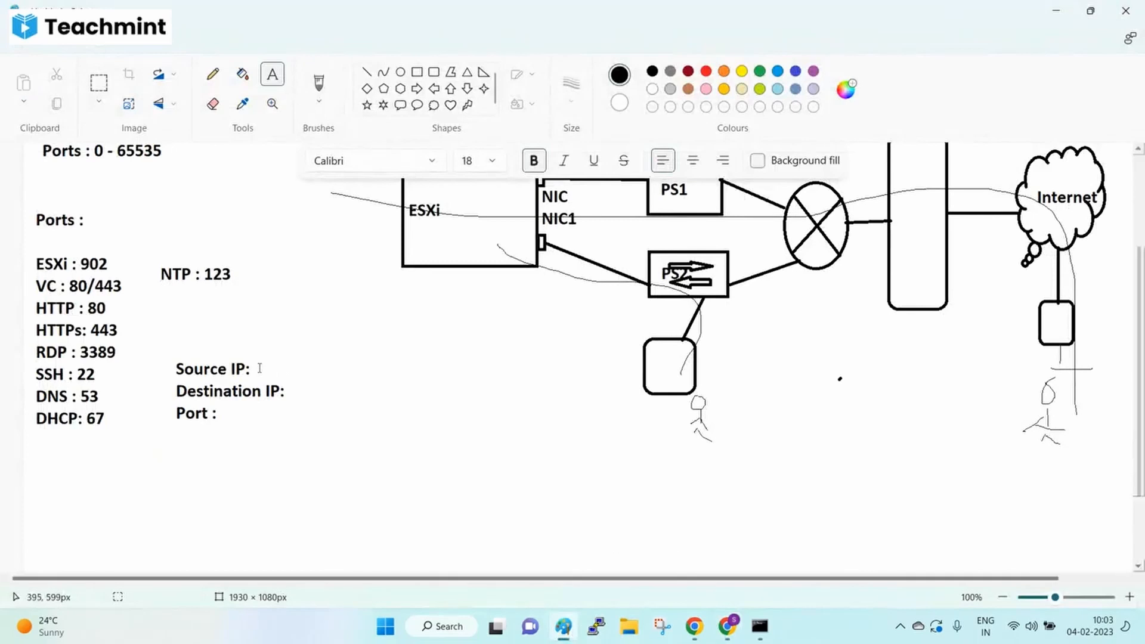
left_click(258, 372)
key("ctrl+v")
left_click(378, 504)
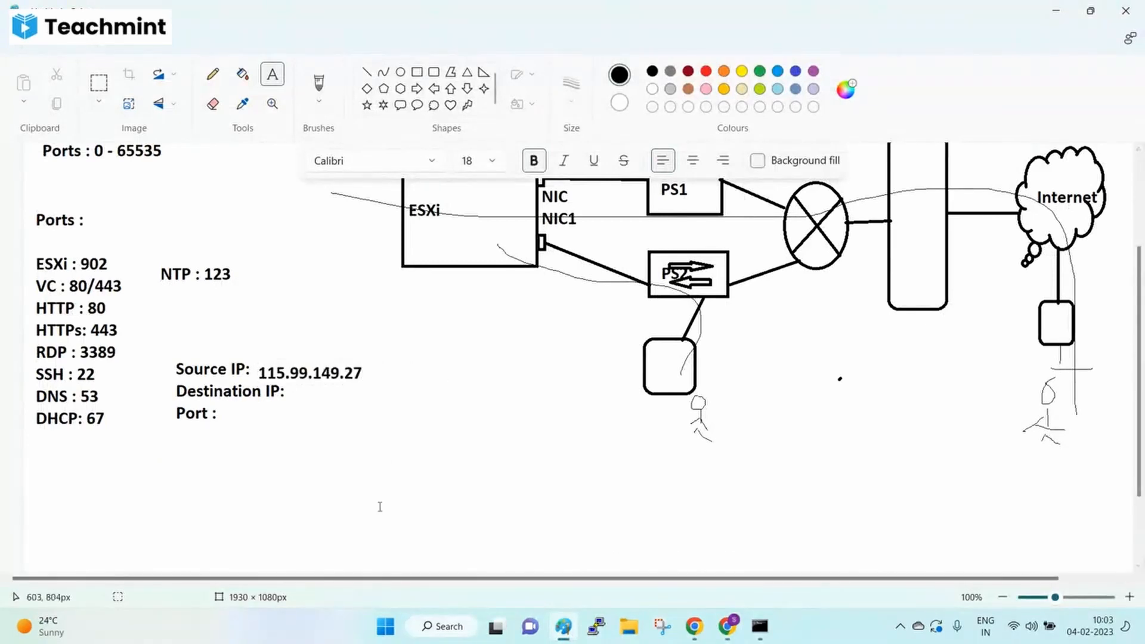
scroll(740, 322, "up", 3)
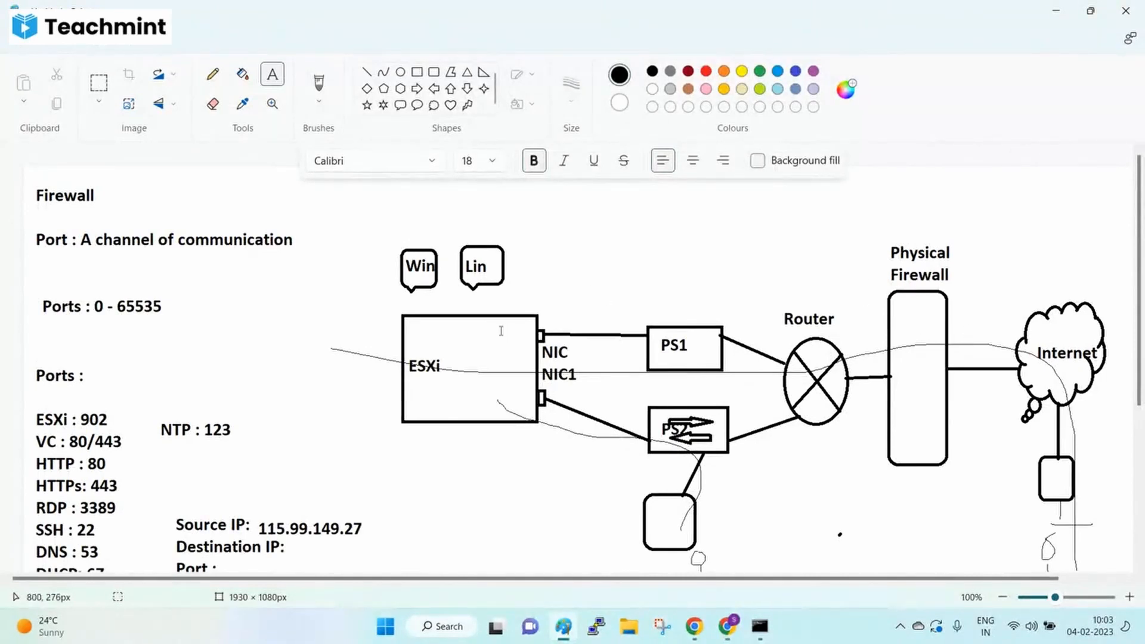
scroll(501, 331, "down", 3)
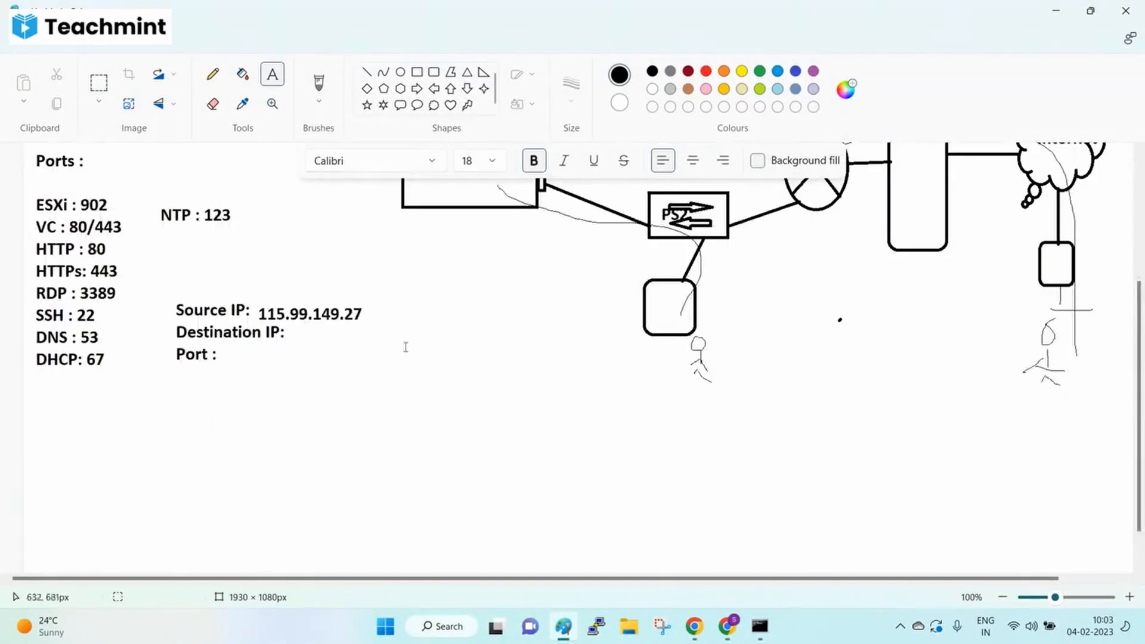
- Add 192.168.1.240 after Destination IP: and 902 after Port :
left_click(289, 335)
type("192")
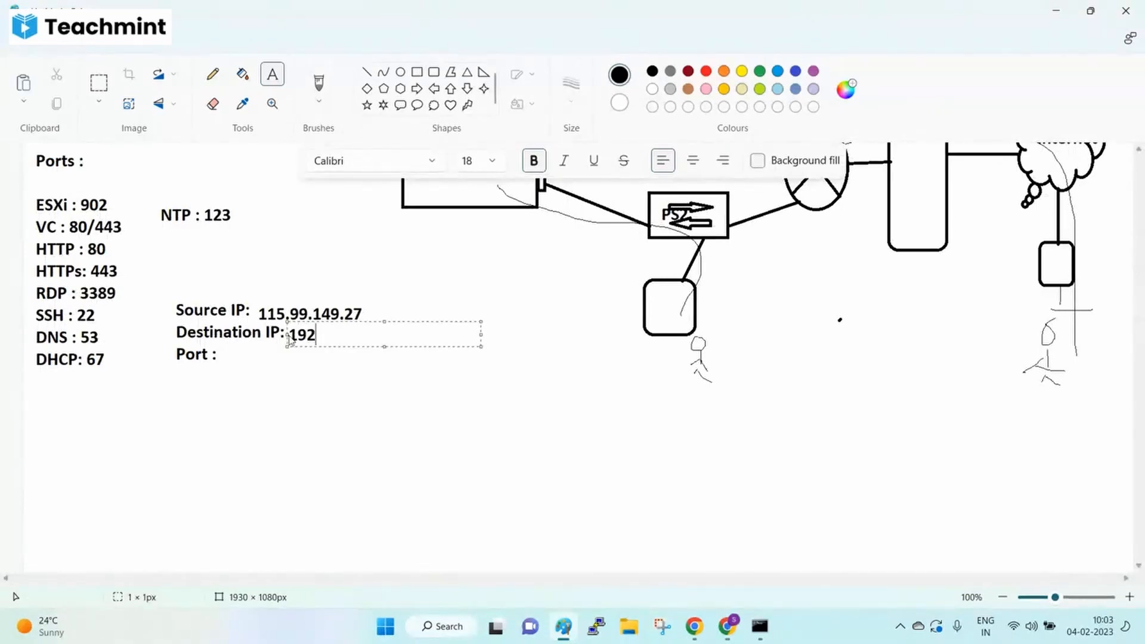
type(".168.1.240")
left_click(254, 365)
left_click(234, 356)
type("902")
left_click(302, 460)
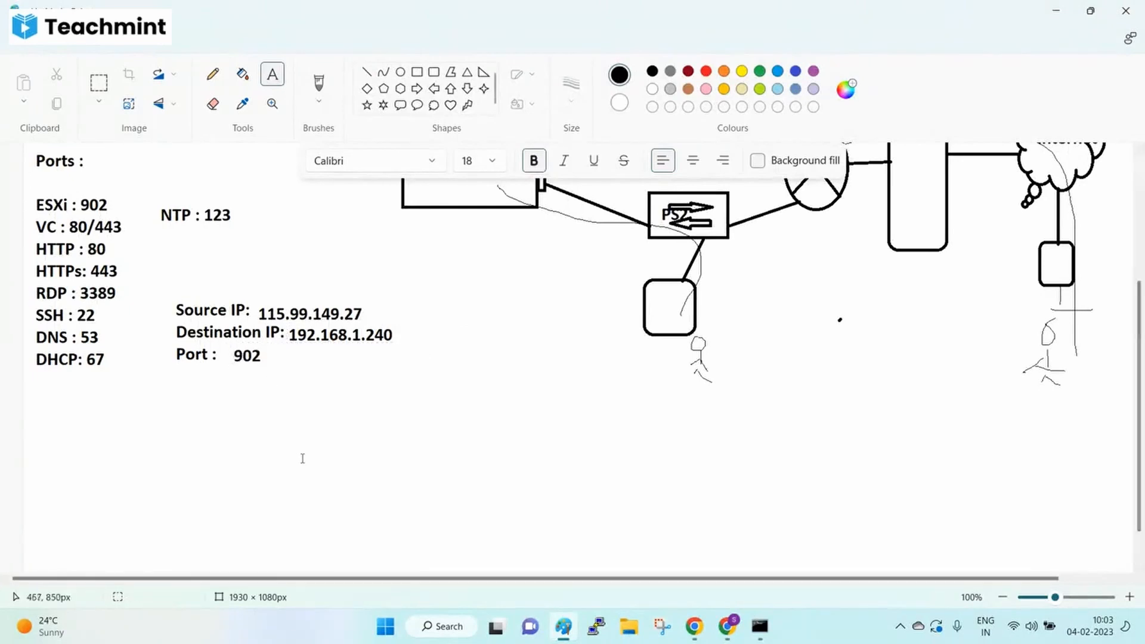
- Draw a short pencil stroke on the network diagram
scroll(302, 460, "up", 3)
left_click(212, 74)
left_click_drag(905, 207, 949, 190)
scroll(941, 481, "down", 3)
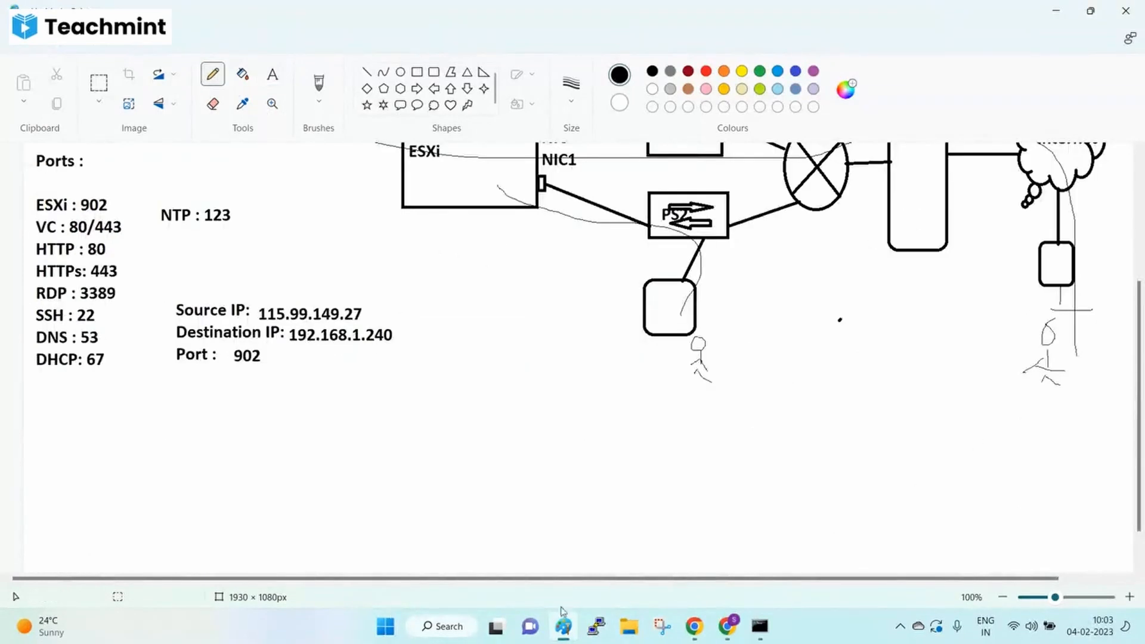
left_click(726, 627)
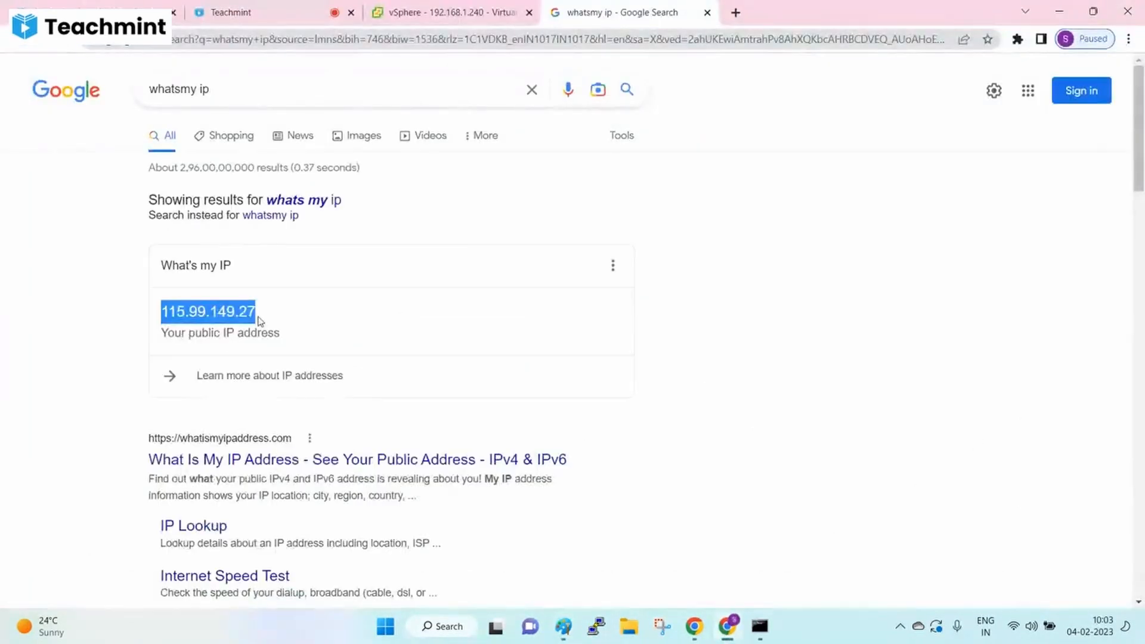
left_click(563, 626)
mouse_move(1062, 307)
left_mouse_down()
mouse_move(1063, 287)
mouse_move(925, 139)
mouse_move(454, 156)
left_mouse_up()
scroll(631, 440, "up", 4)
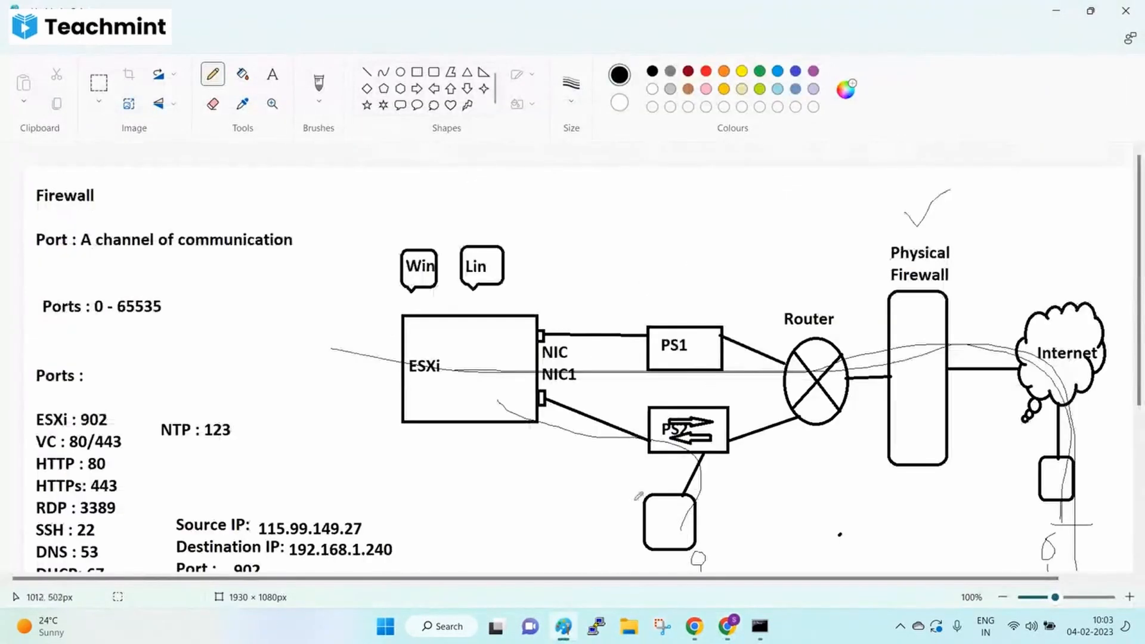
left_click(728, 625)
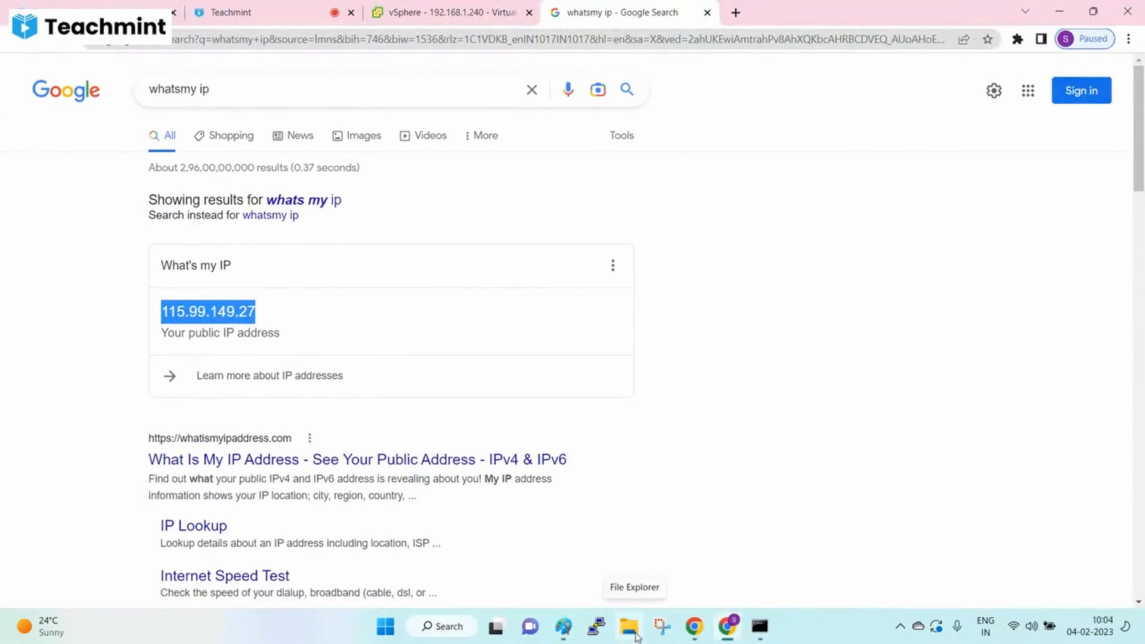
double_click(183, 309)
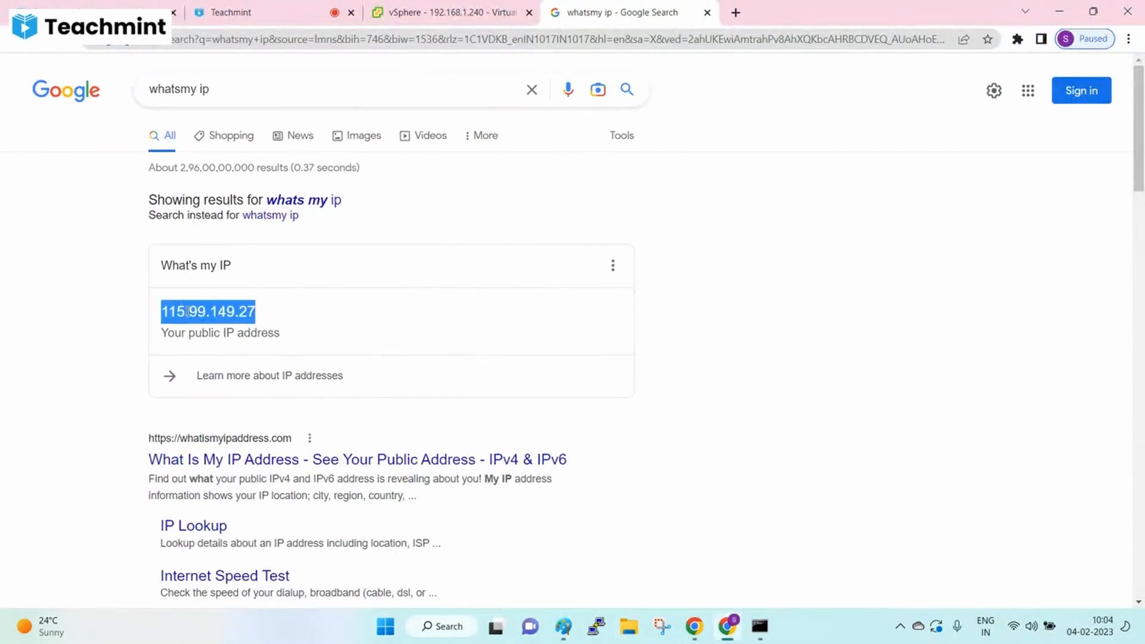
left_click(563, 627)
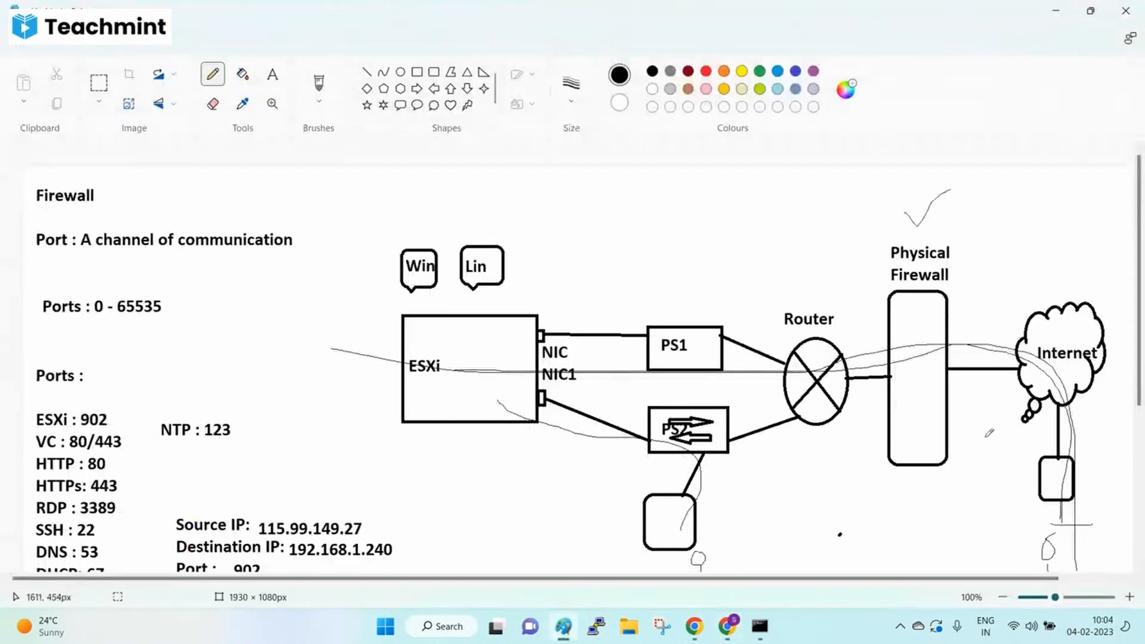
scroll(1053, 476, "down", 3)
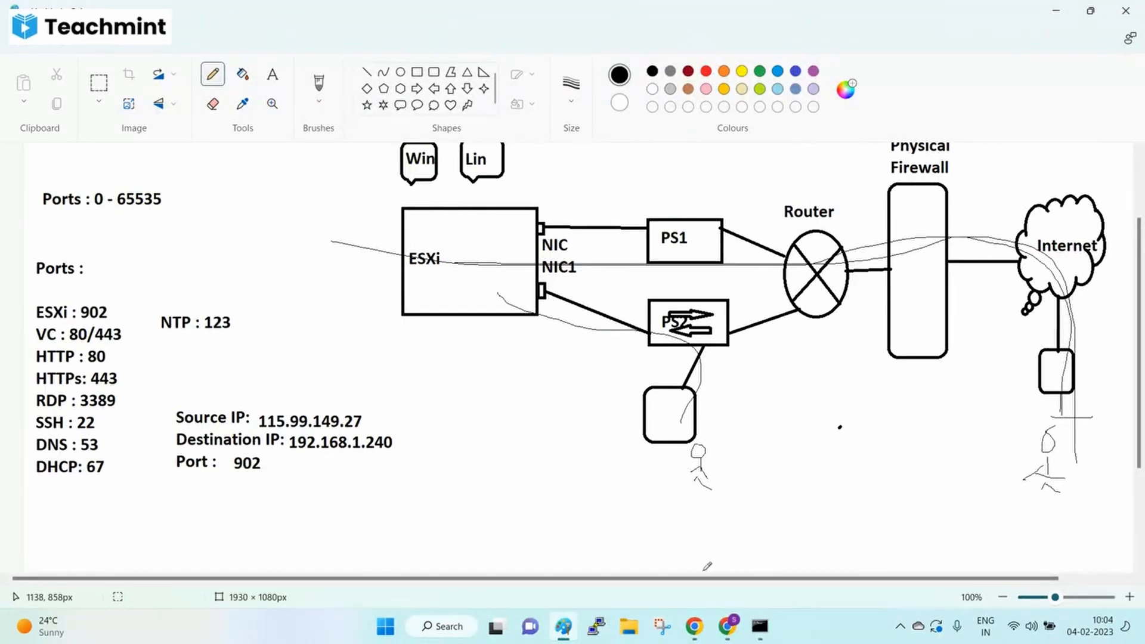
key("ctrl+z")
key("ctrl+z")
key("ctrl+z")
key("ctrl+z")
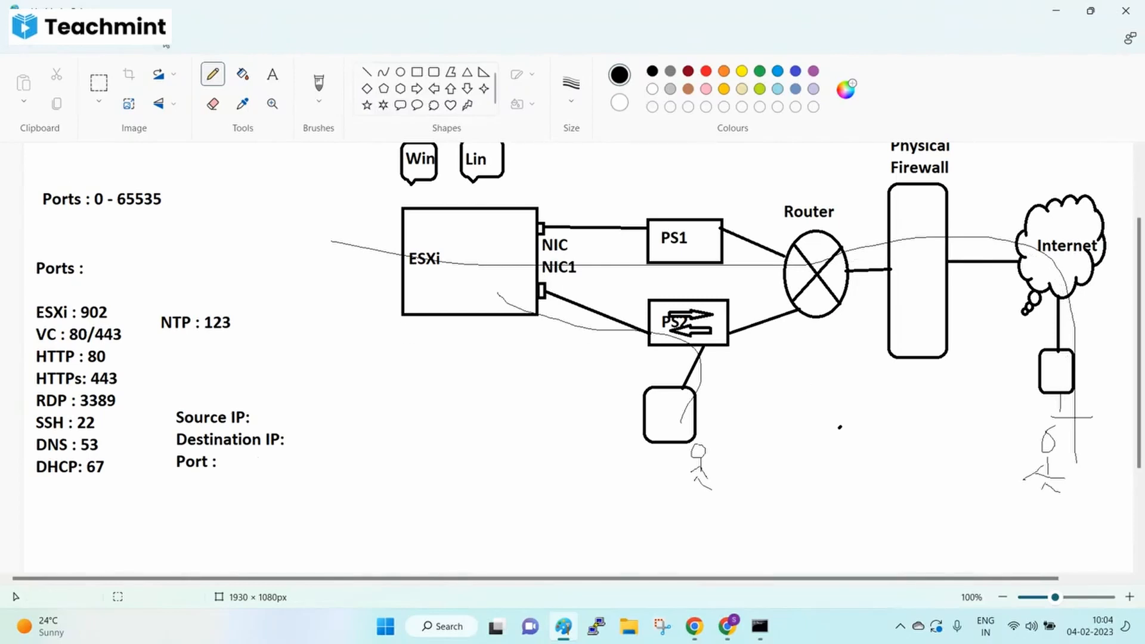
key("ctrl+y")
key("ctrl+y")
key("ctrl+y")
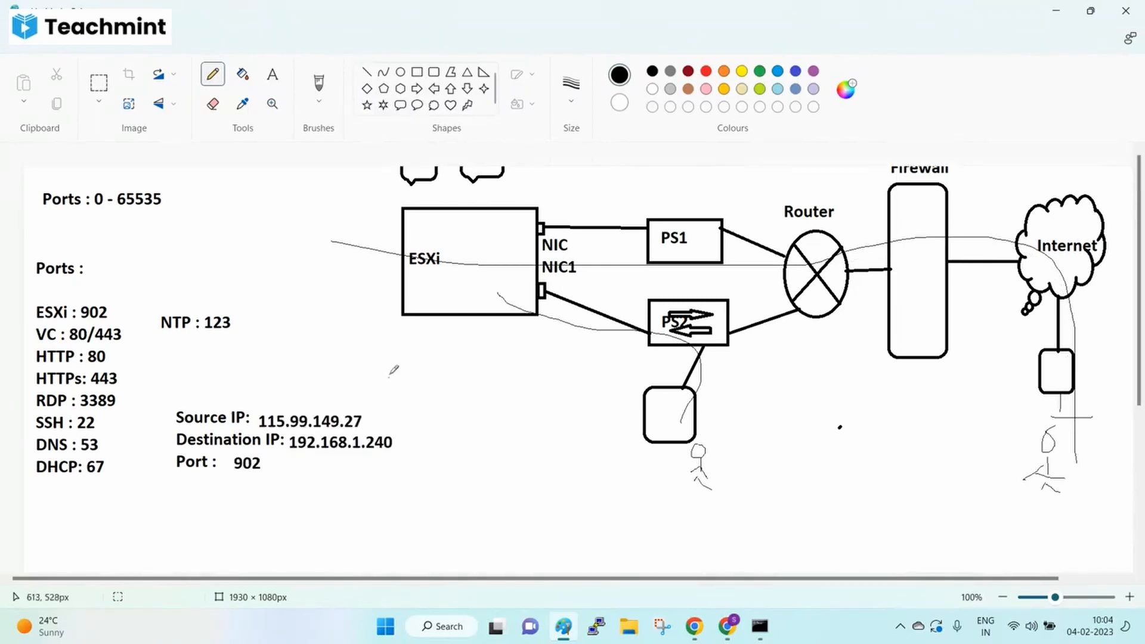
scroll(394, 371, "up", 3)
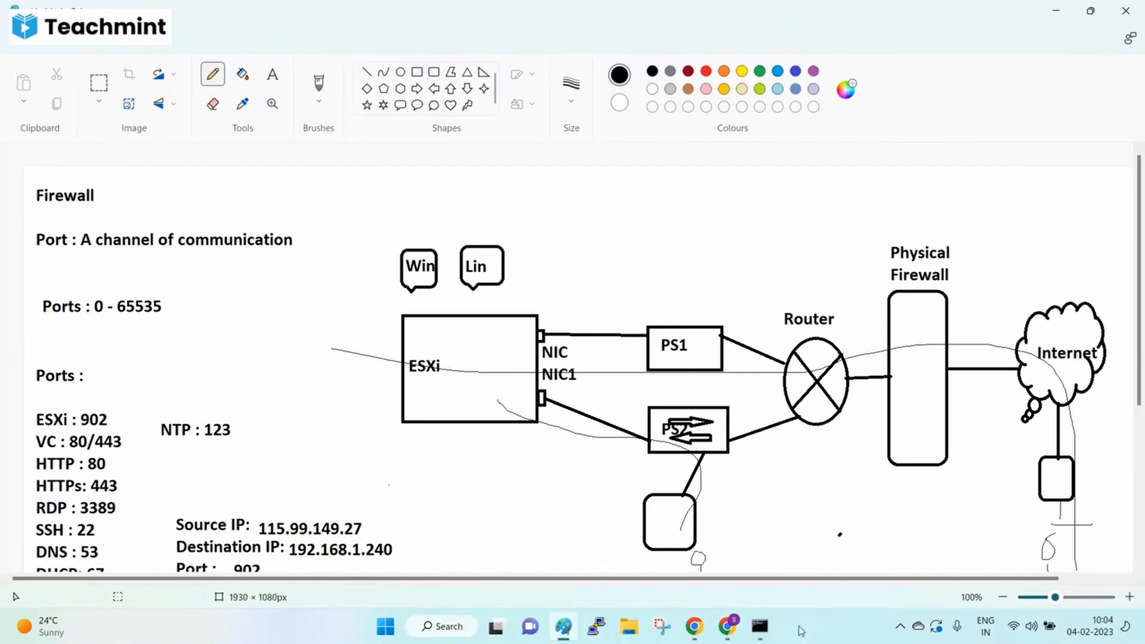
- Telnet to 192.168.1.240 on port 902, reaching the VMware Authentication Daemon, then exit the session
left_click(759, 627)
right_click(557, 443)
type("telnet 192.168.1.240")
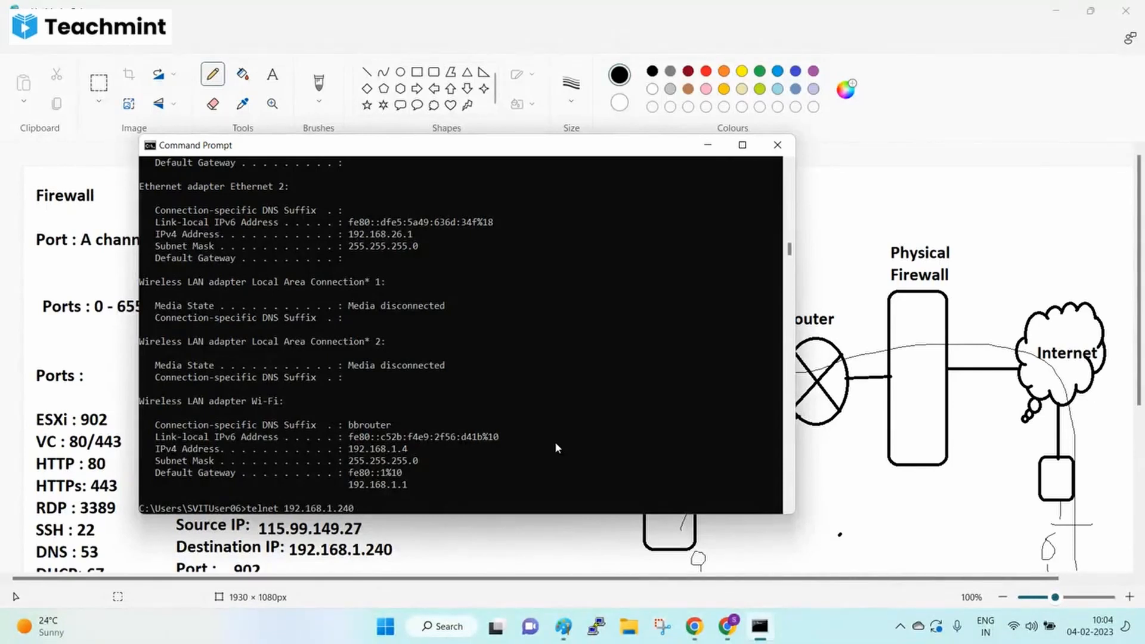
type("902")
key("Return")
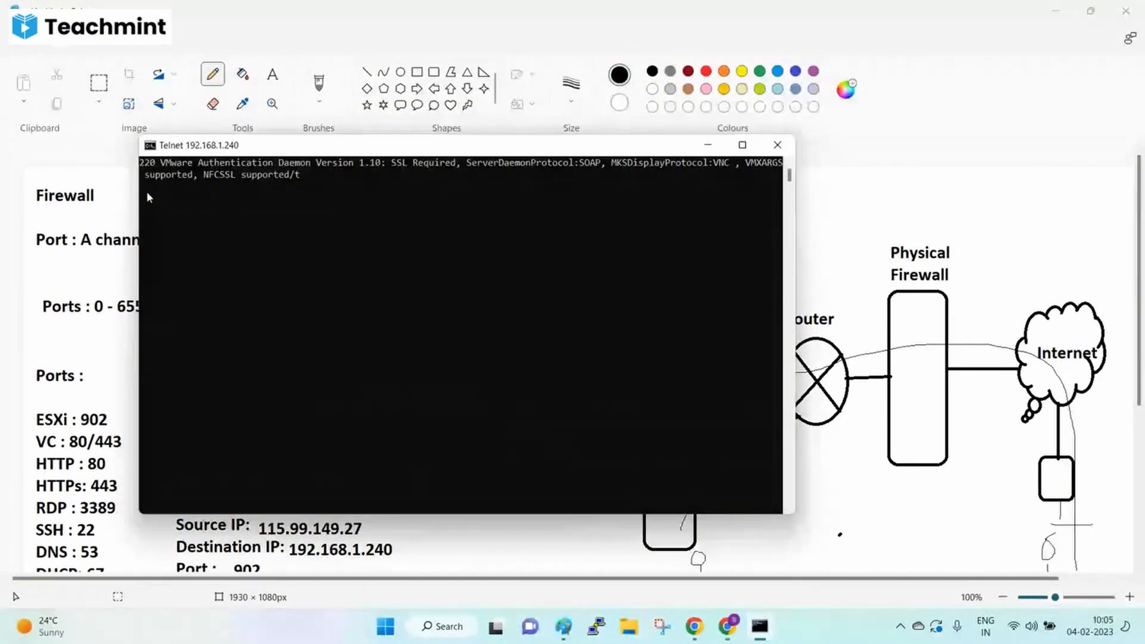
key("ctrl+c")
key("ctrl+c")
key("ctrl+c")
key("ctrl+c")
key("ctrl+c")
key("Return")
key("Return")
key("Return")
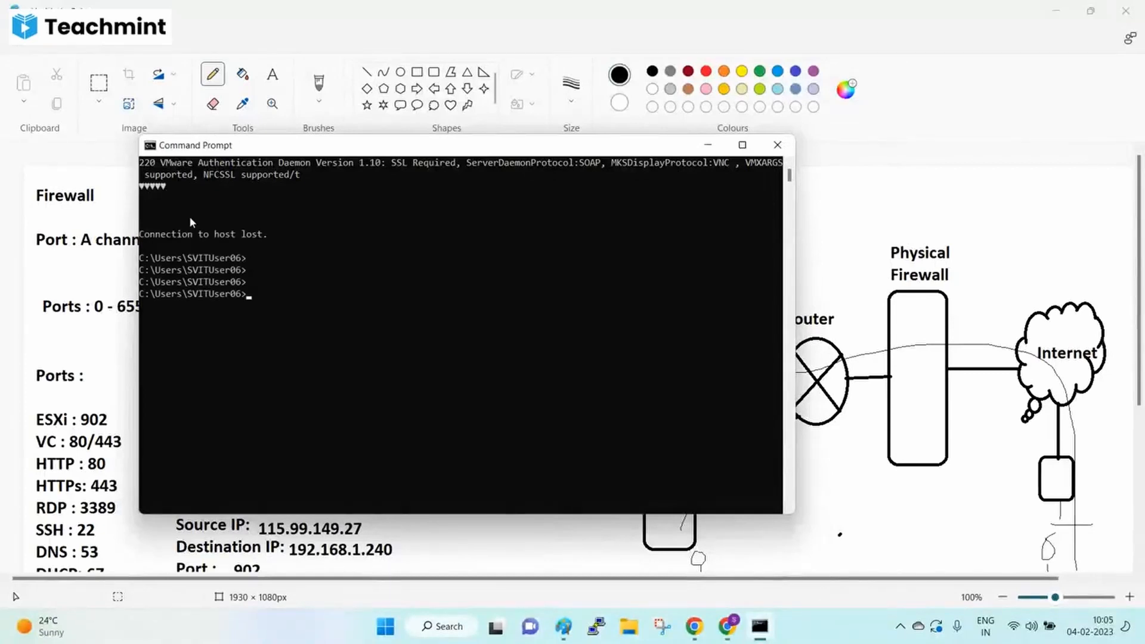
- Retry the telnet on port 905, which fails to connect, then return to the network diagram
key("Up")
key("BackSpace")
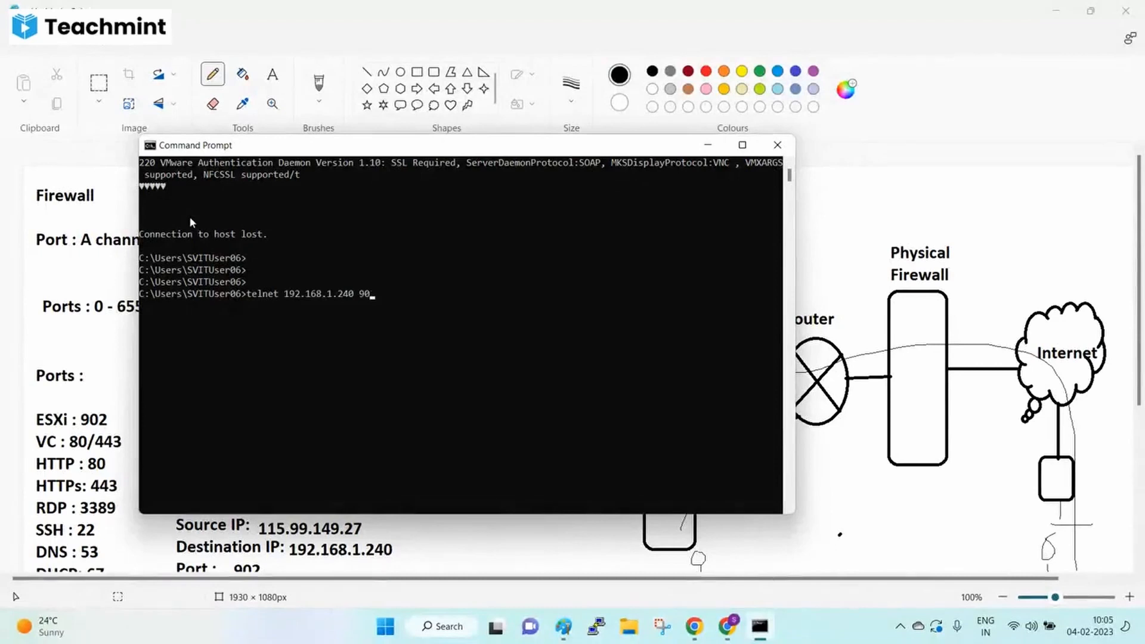
type("5")
key("Return")
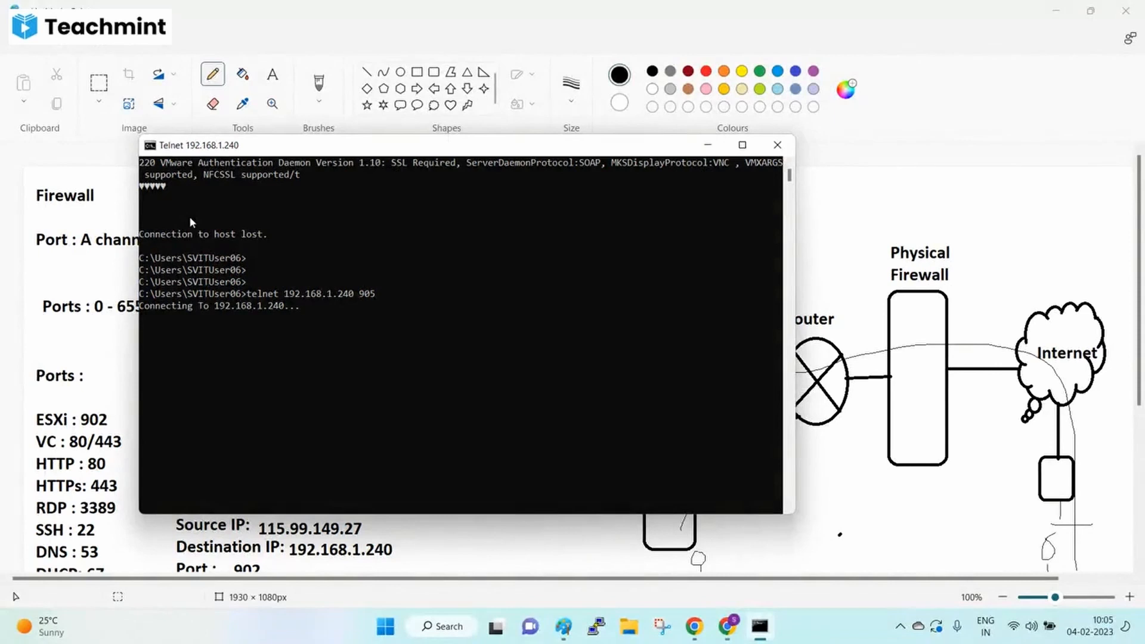
left_click(828, 404)
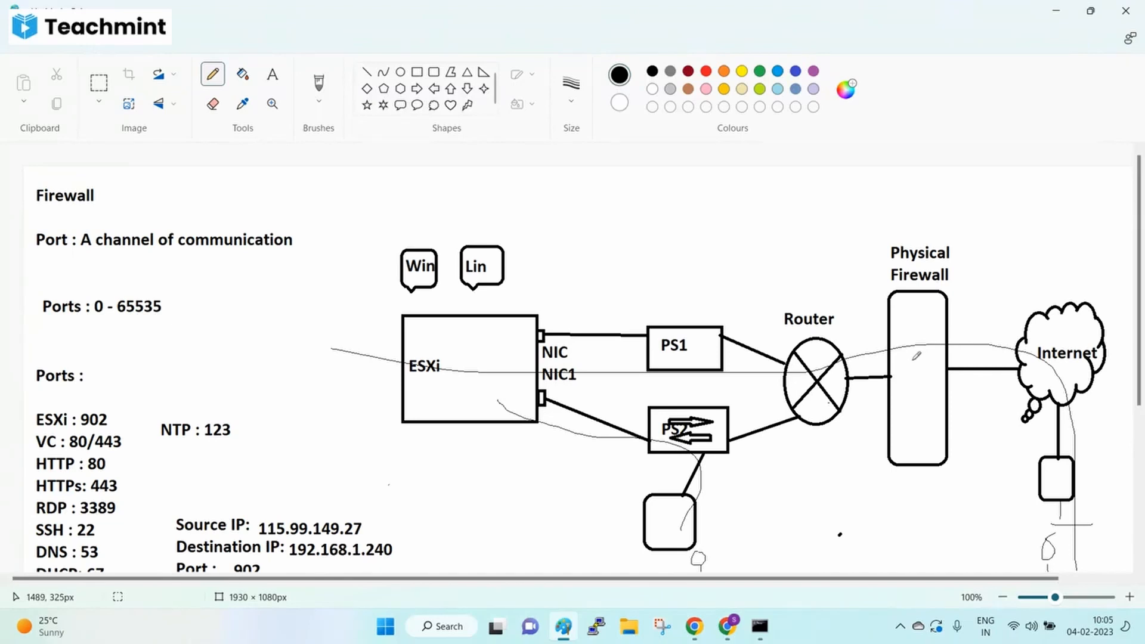
scroll(596, 521, "down", 3)
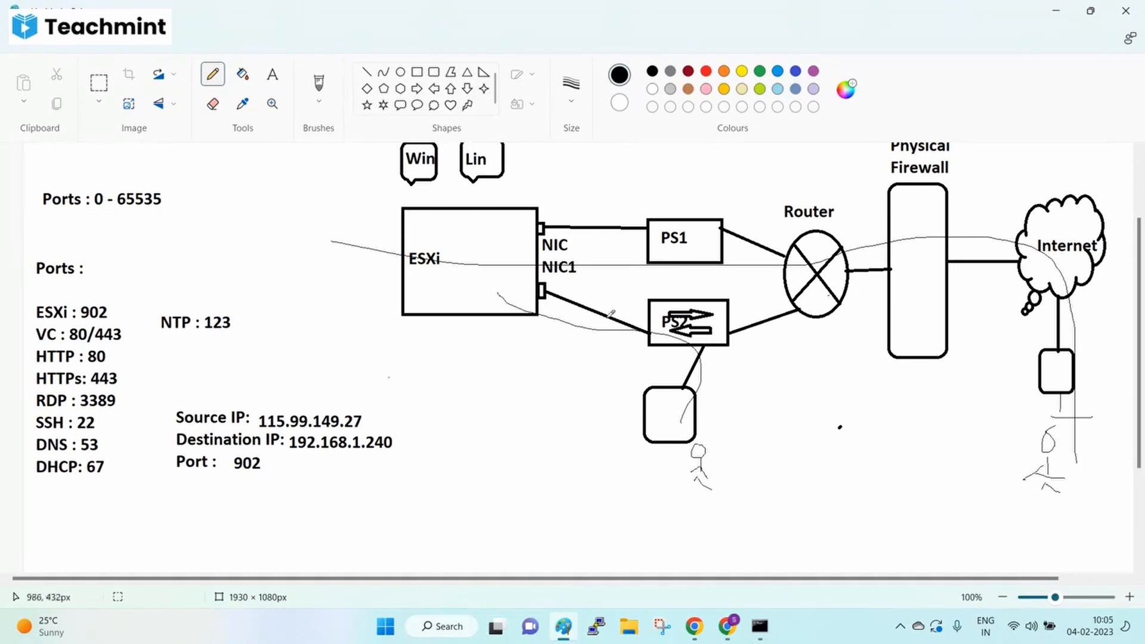
left_click(757, 636)
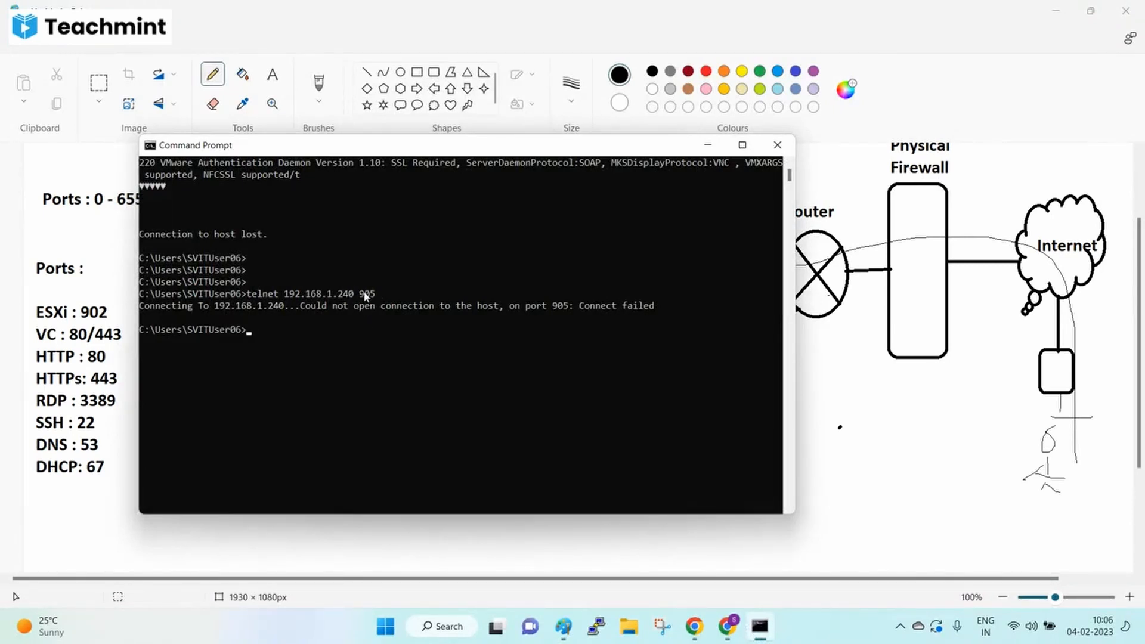
left_click(1043, 417)
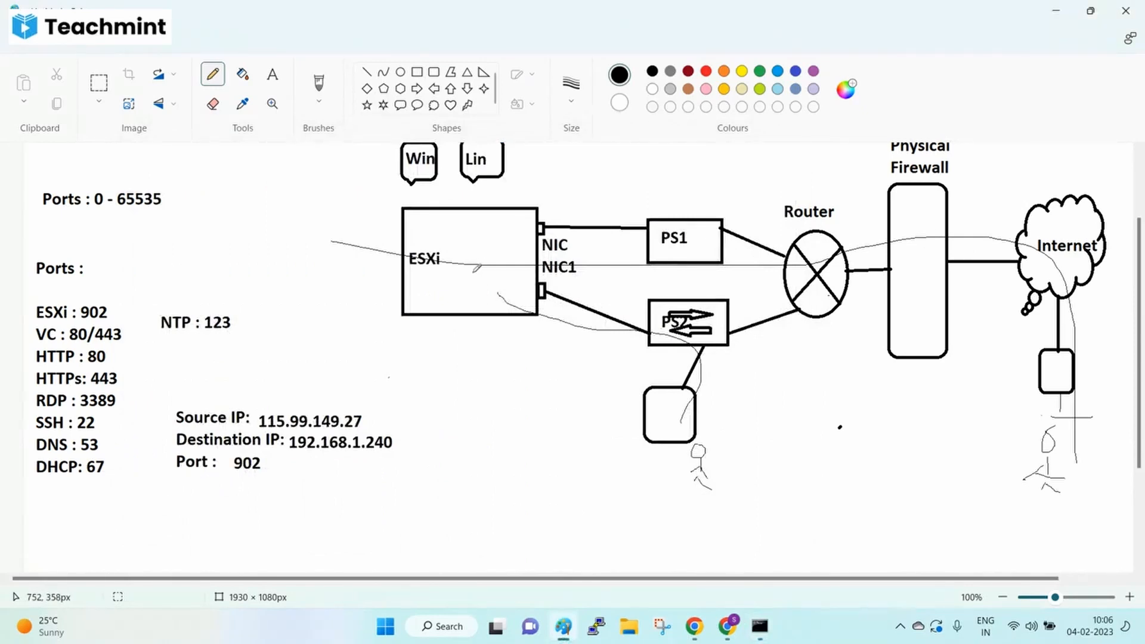
- Draw a rounded callout between Win and Lin and label it VC
scroll(477, 269, "up", 3)
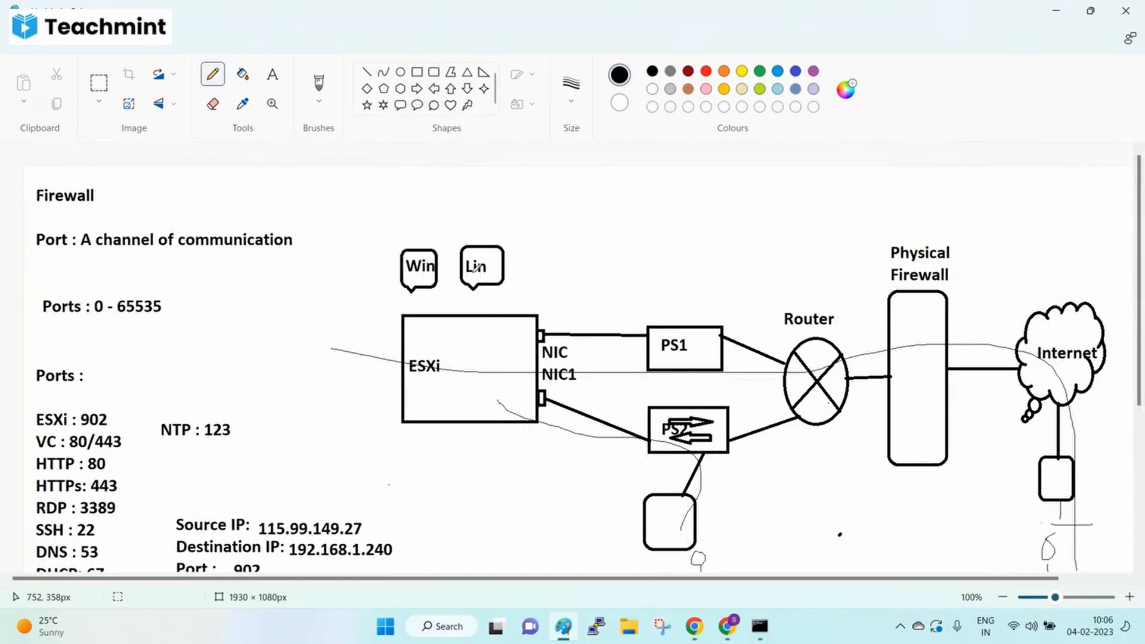
scroll(476, 266, "down", 5)
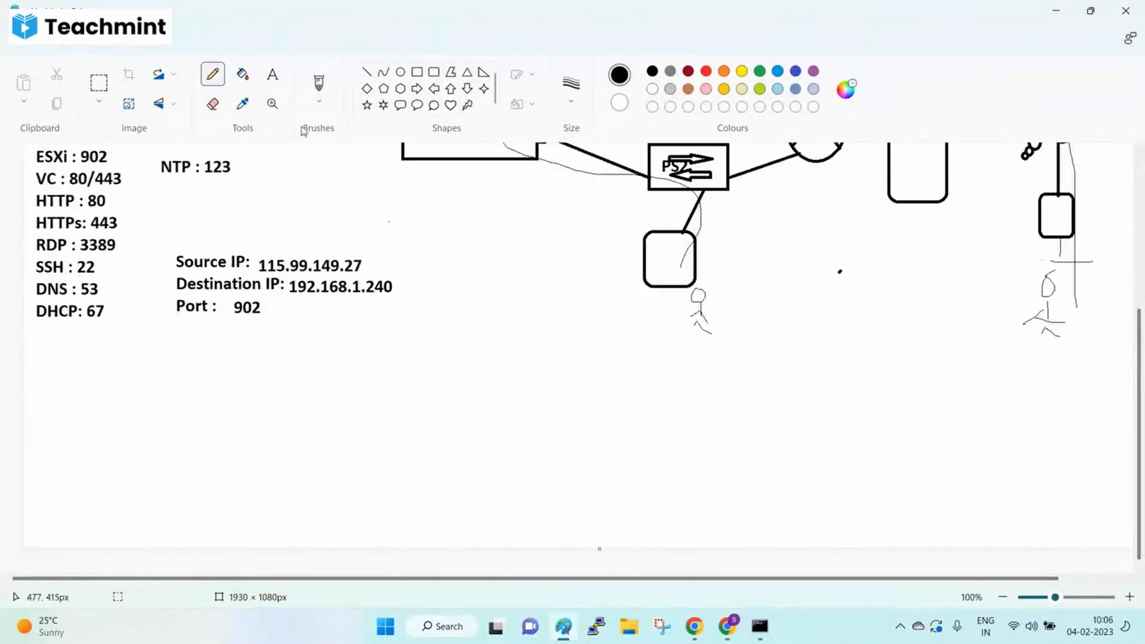
left_click(401, 106)
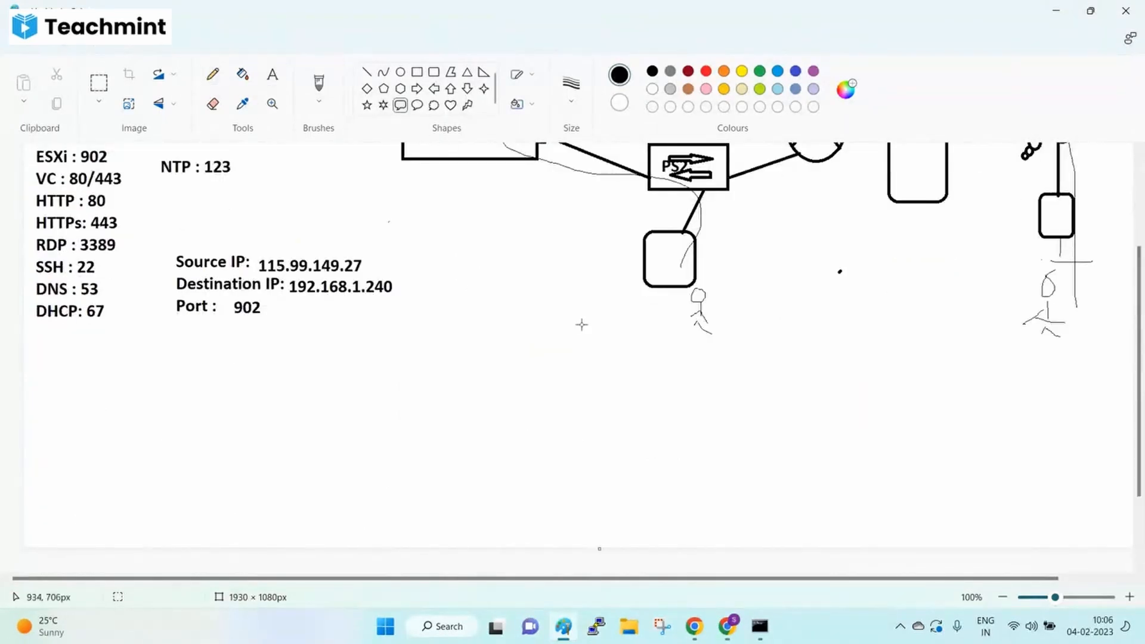
scroll(572, 324, "up", 5)
left_click_drag(528, 224, 580, 274)
left_click(272, 74)
left_click(554, 226)
type("VC")
left_click(212, 73)
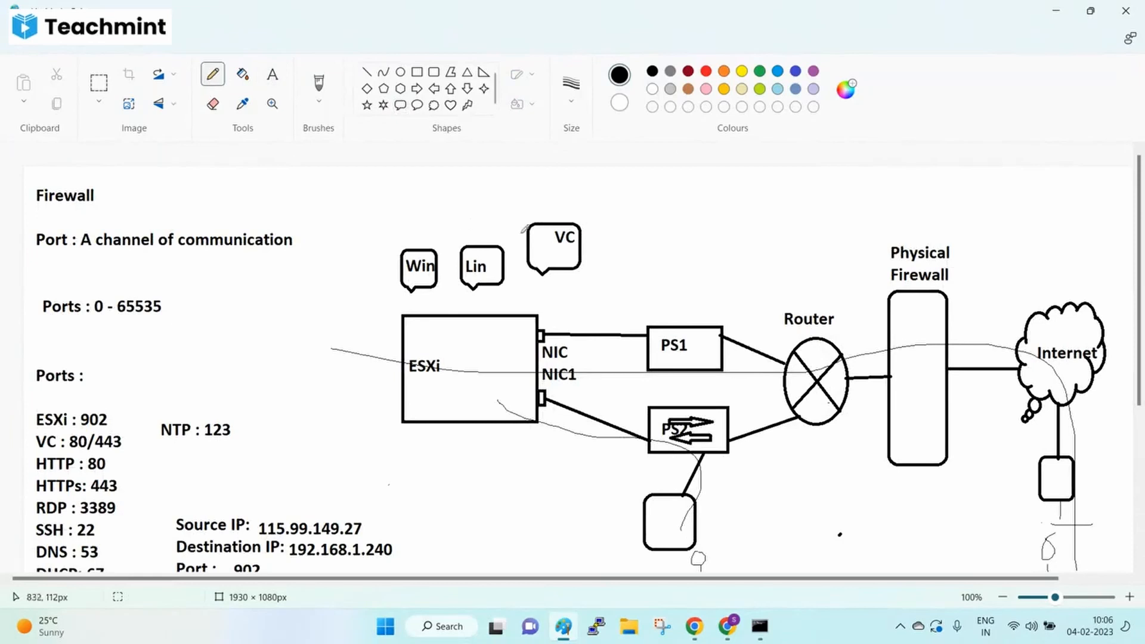
- Pencil a line from the VC callout to the Internet cloud and add a small mark above it
mouse_move(540, 272)
left_mouse_down()
mouse_move(519, 369)
mouse_move(942, 371)
mouse_move(1068, 394)
left_mouse_up()
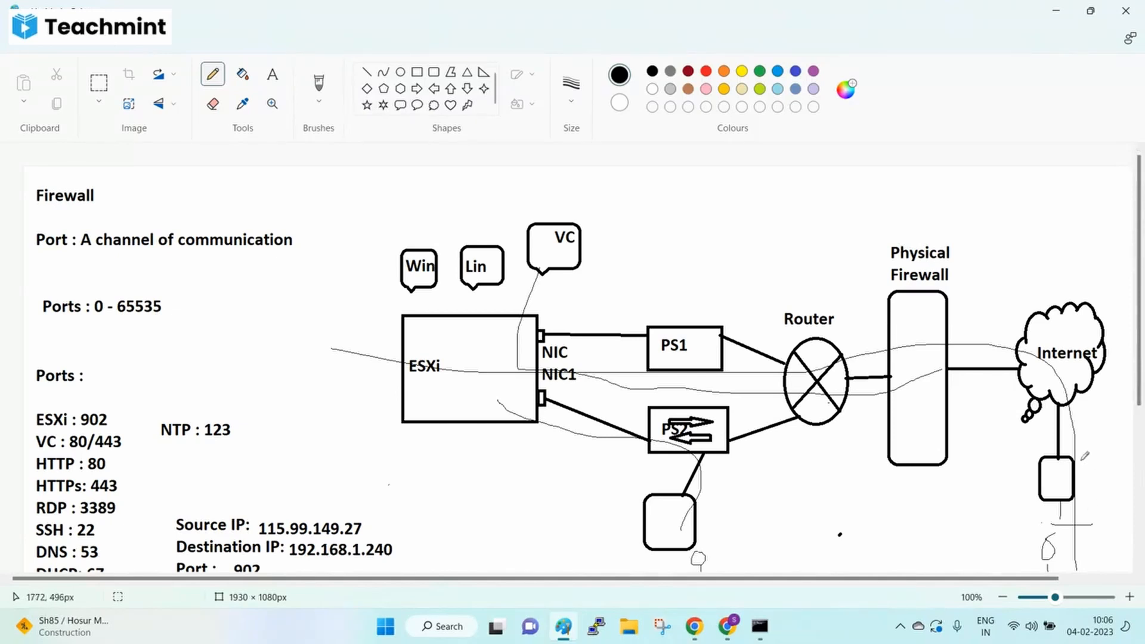
mouse_move(587, 189)
left_mouse_down()
mouse_move(600, 205)
mouse_move(620, 183)
mouse_move(620, 192)
left_mouse_up()
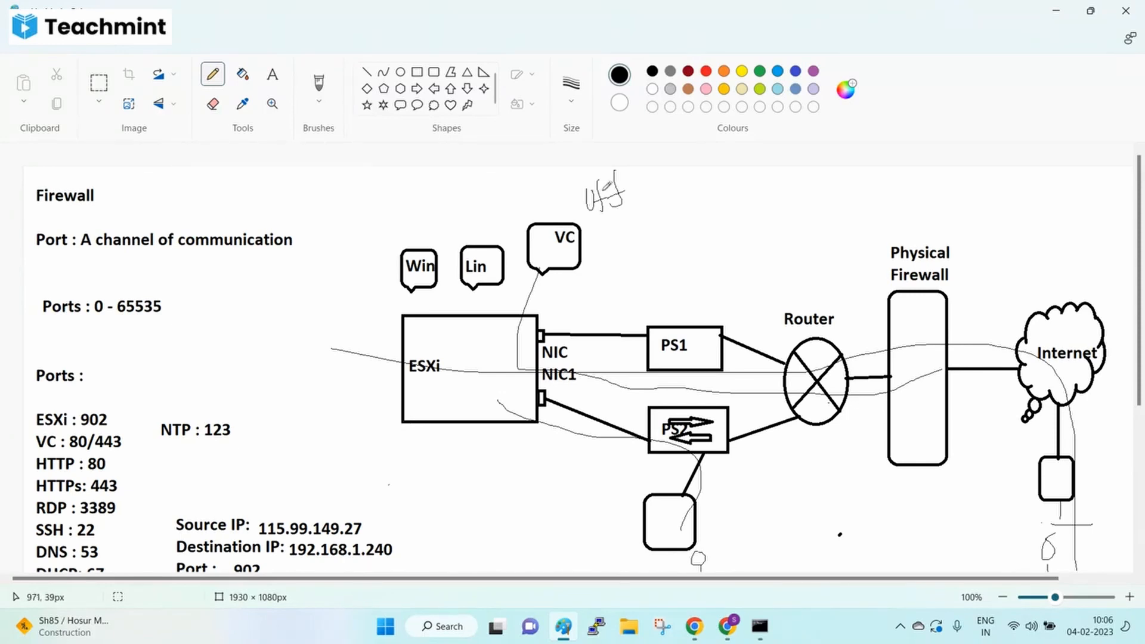
scroll(95, 523, "down", 3)
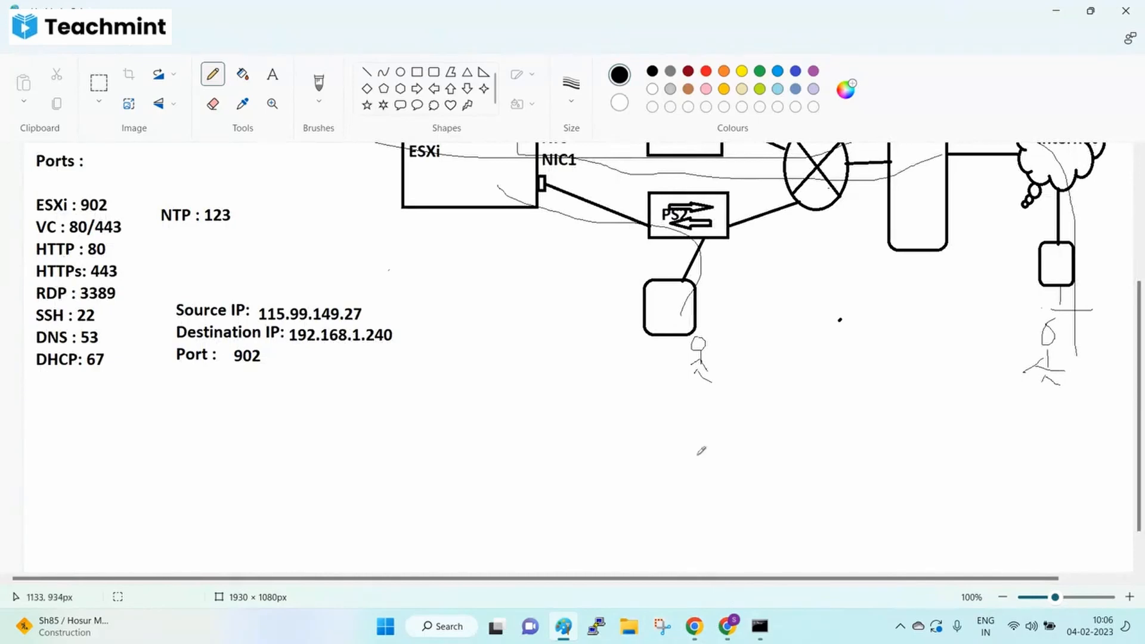
scroll(660, 251, "up", 3)
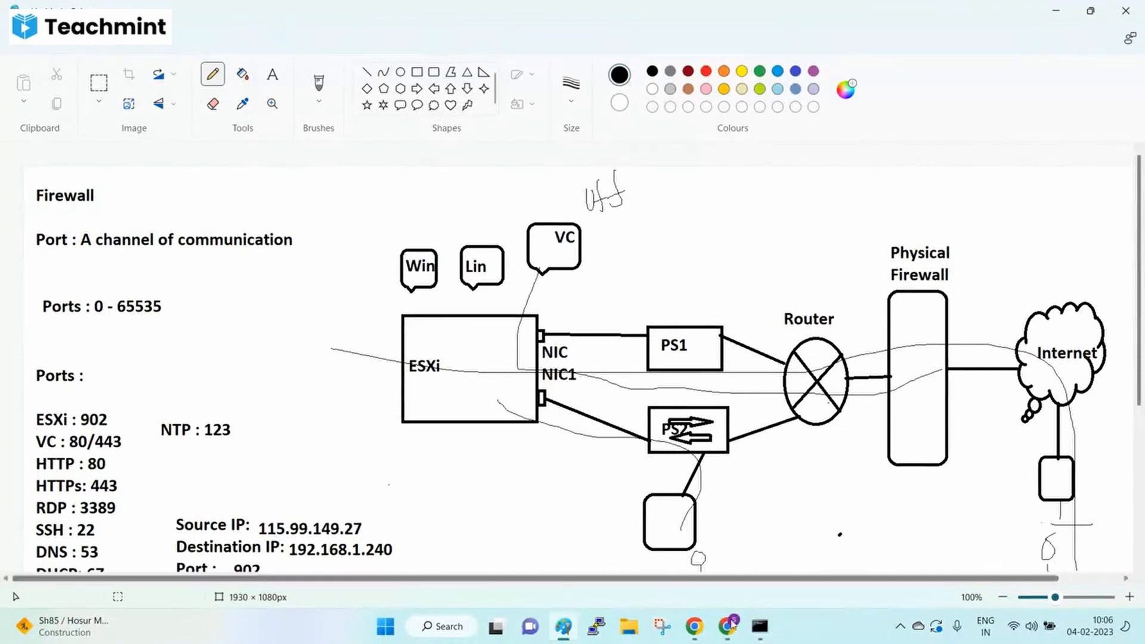
left_click(760, 627)
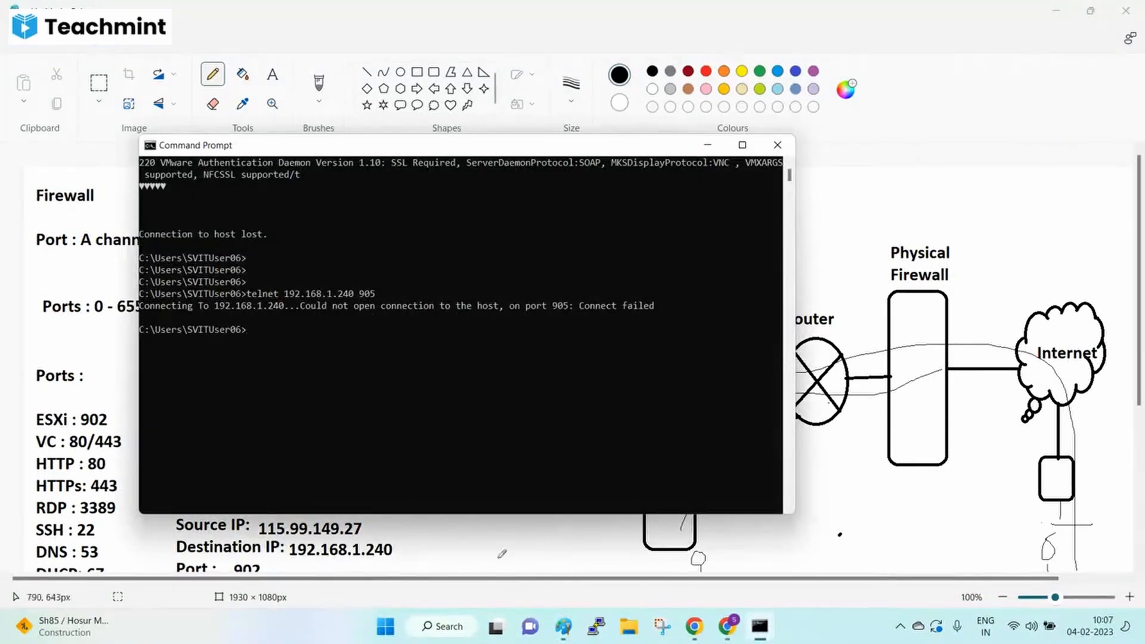
- Try connector lines near the Win bubble and ESXi box, then undo them
left_click(564, 626)
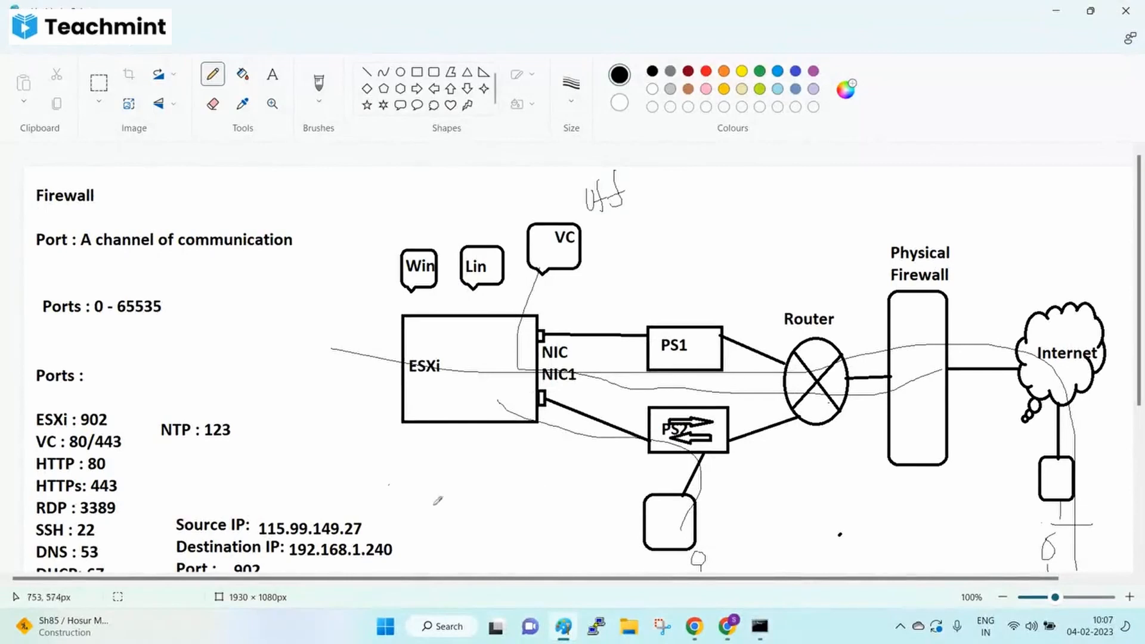
scroll(542, 491, "down", 4)
mouse_move(190, 245)
left_mouse_down()
mouse_move(172, 307)
mouse_move(287, 242)
mouse_move(185, 245)
left_mouse_up()
key("ctrl+z")
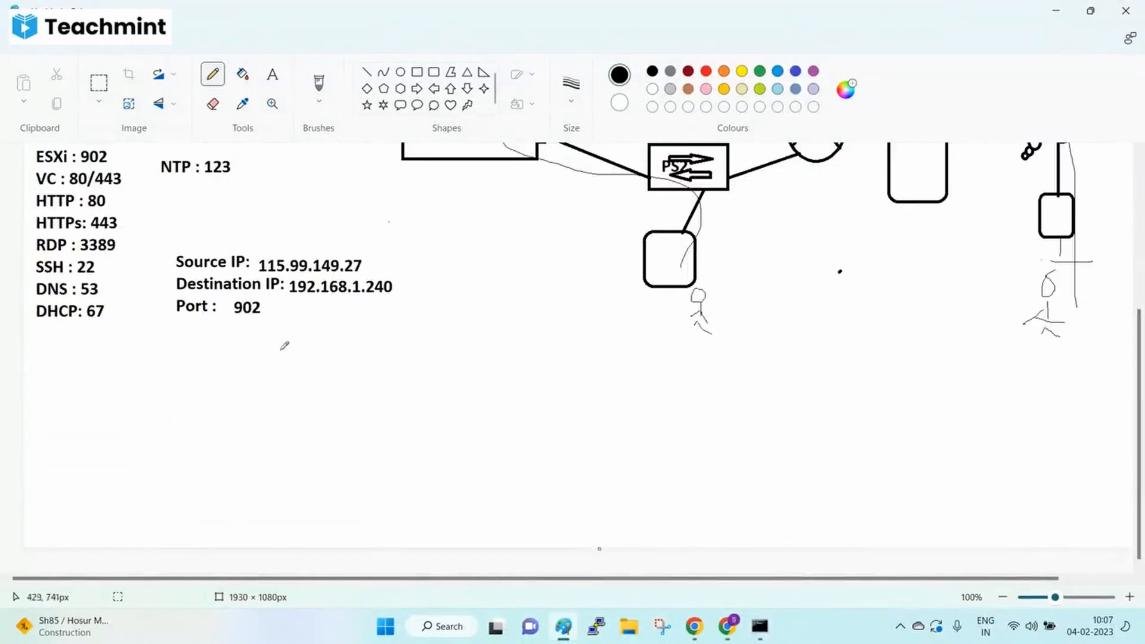
scroll(503, 333, "up", 4)
left_click_drag(530, 297, 529, 531)
left_click_drag(320, 284, 540, 275)
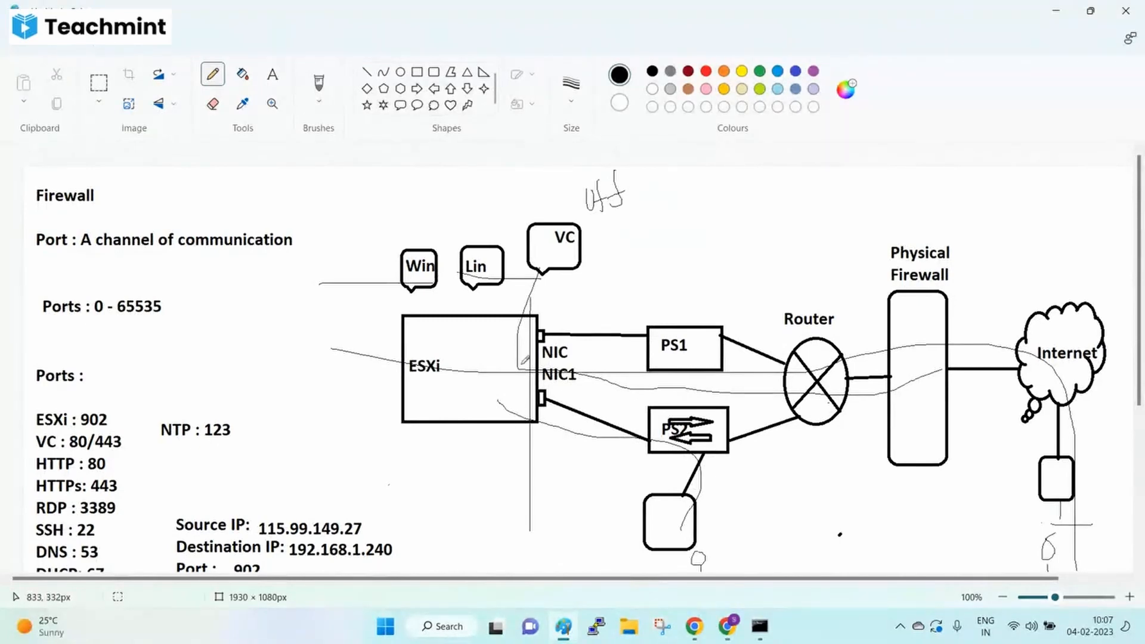
key("ctrl+z")
key("ctrl+z")
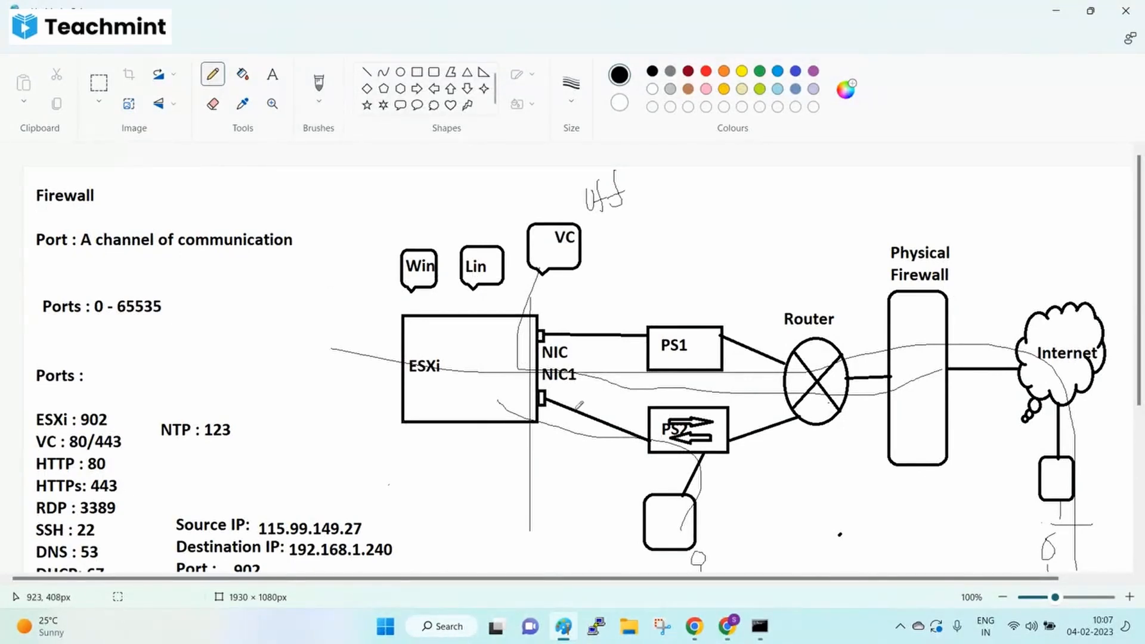
key("ctrl+z")
key("ctrl+z")
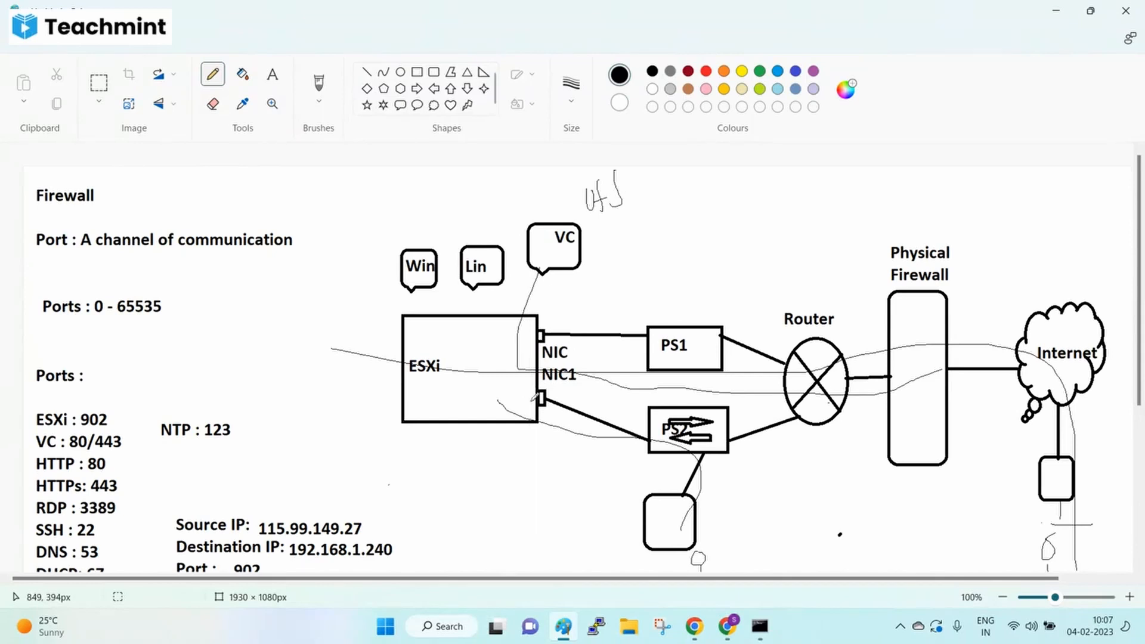
- Draw short pencil strokes beside the Win and Lin bubbles
scroll(531, 387, "down", 3)
scroll(531, 388, "up", 3)
left_click_drag(387, 280, 418, 277)
left_click_drag(503, 278, 515, 278)
- Type the note 'ESXi Firewall : ESXi --configure -- Firewall -- edit -- allow/block --ok' below the port notes
scroll(422, 337, "down", 5)
left_click(272, 74)
left_click_drag(38, 376, 870, 481)
type("ESXi ")
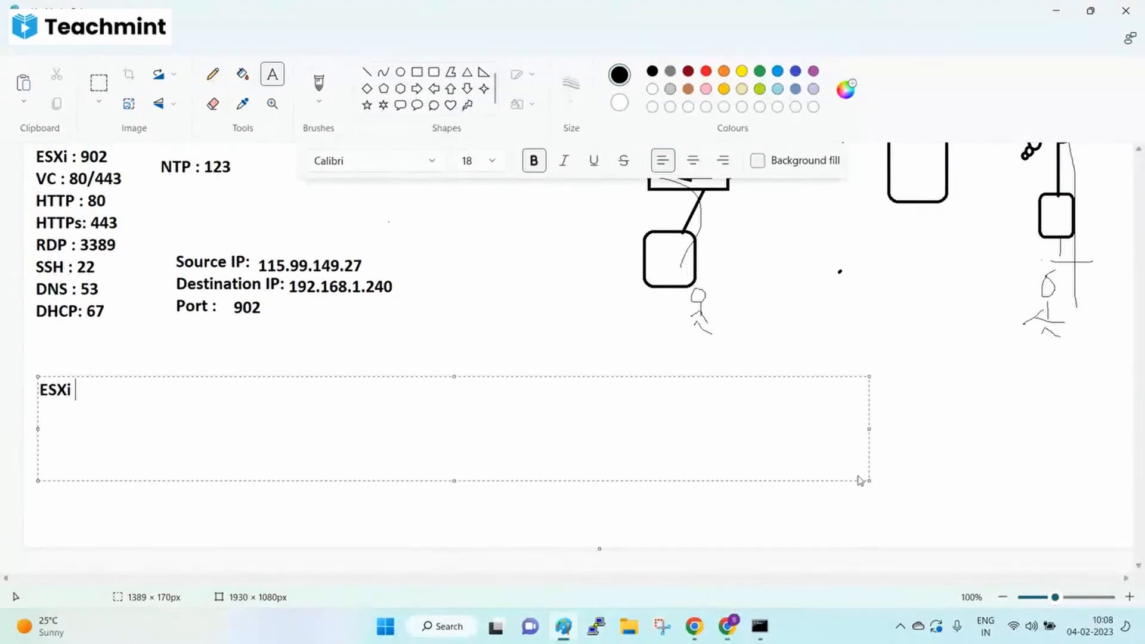
type("Firewall :")
key("Return")
key("BackSpace")
type("ESX")
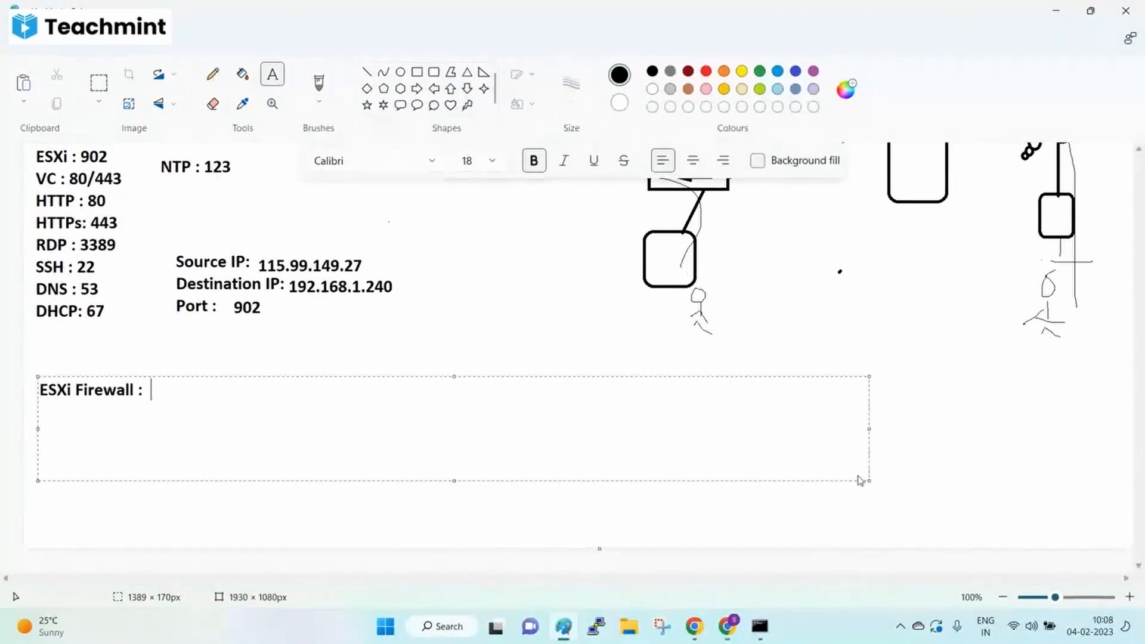
type("i --")
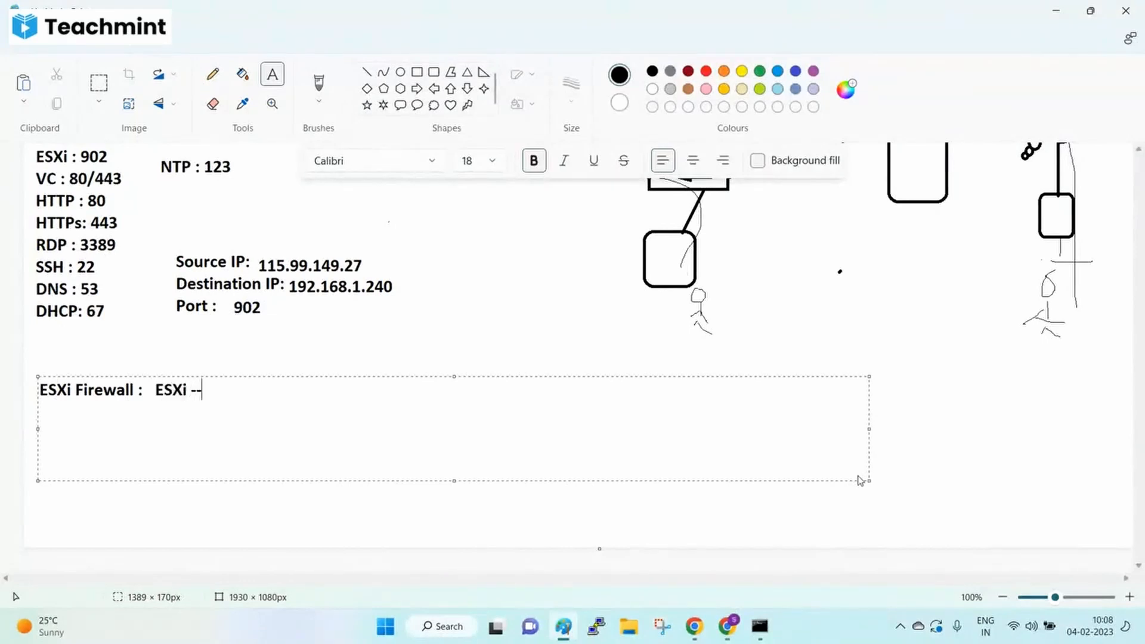
type("configure -- ")
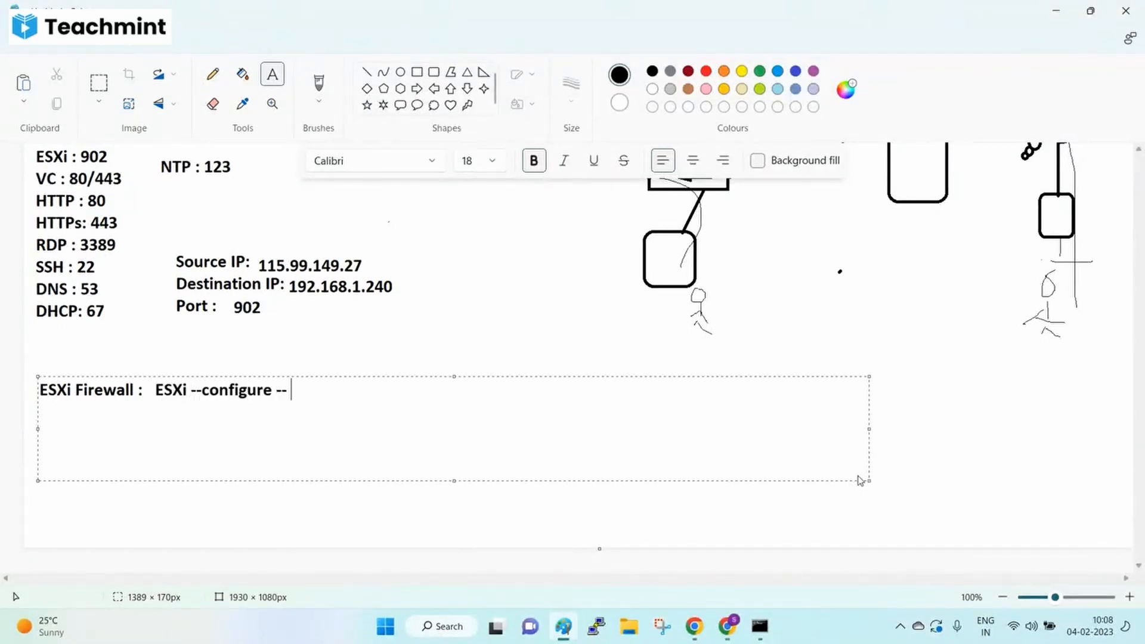
type("se")
key("BackSpace")
key("BackSpace")
key("BackSpace")
type("Firewall")
type(" -- eddi")
key("BackSpace")
type("it -- all")
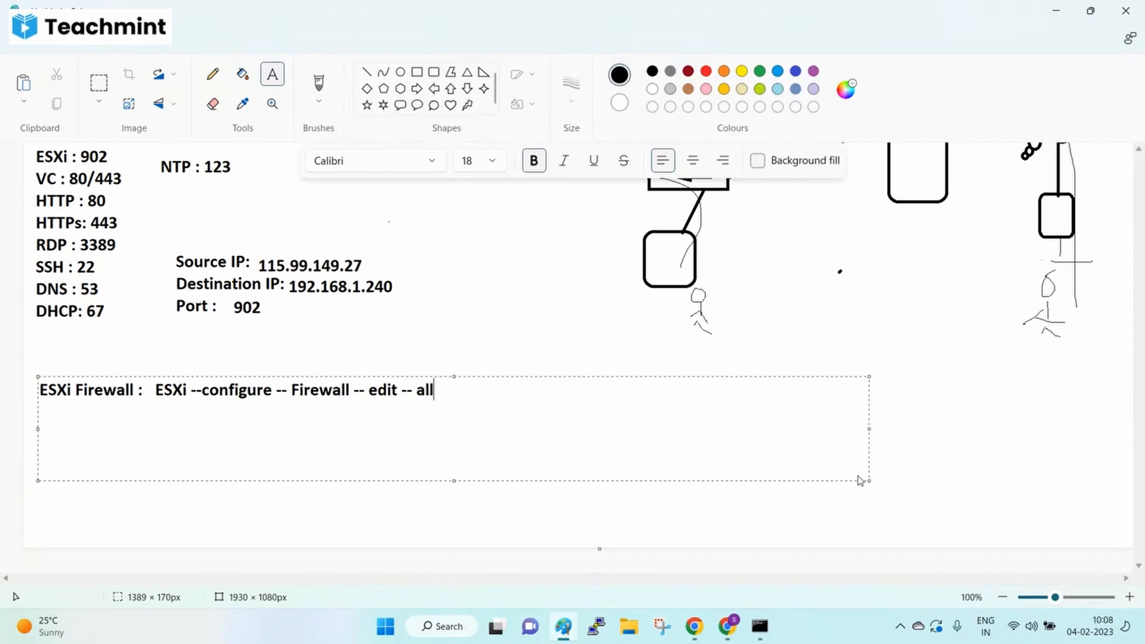
type("ow/block")
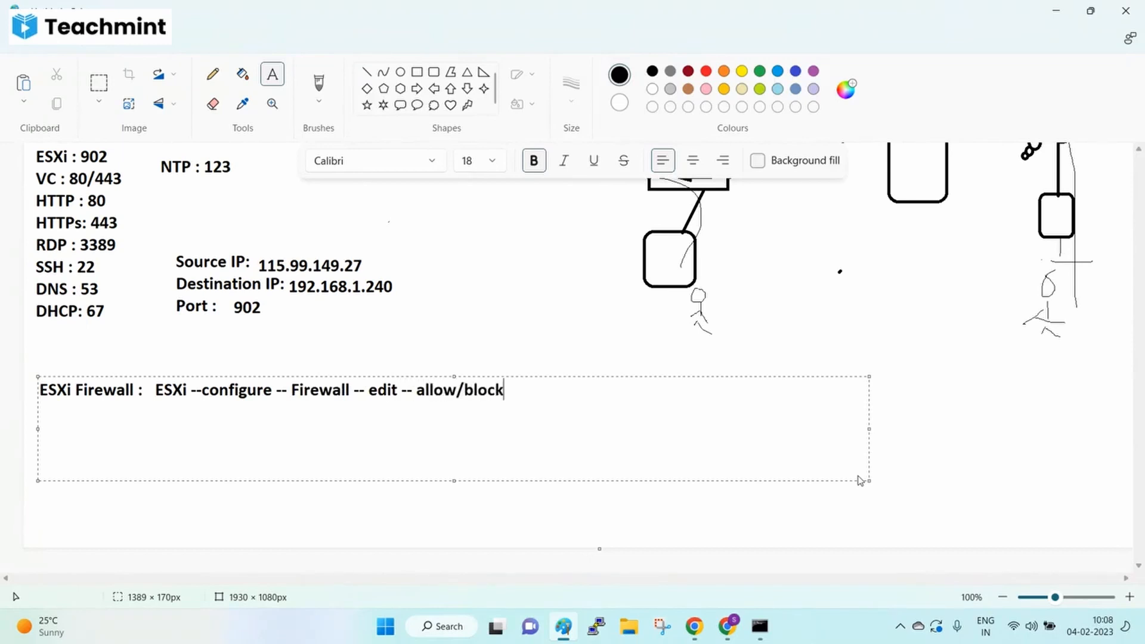
type(" --ok")
left_click(133, 285)
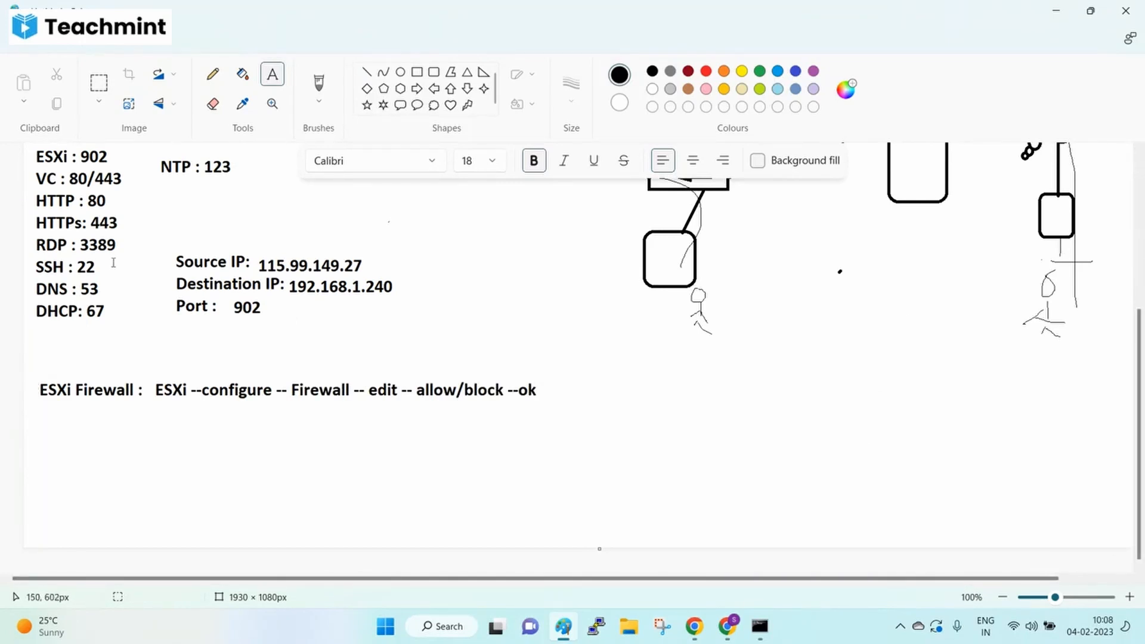
left_click(727, 626)
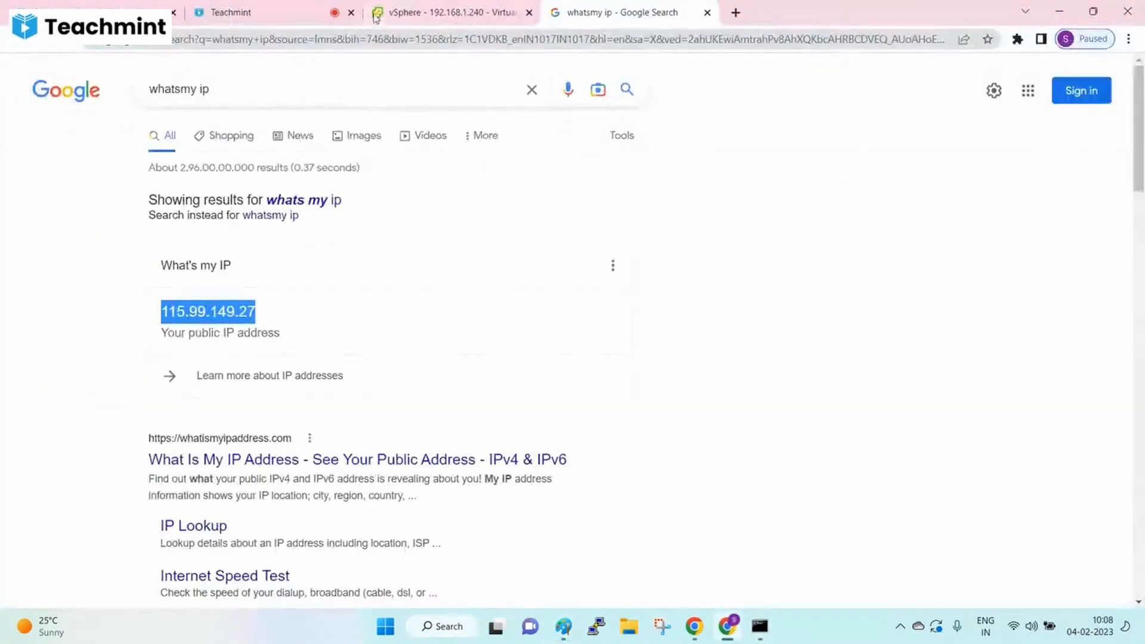
- Open the Firewall settings on the host's Configure page in vSphere Client
left_click(269, 12)
left_click(418, 12)
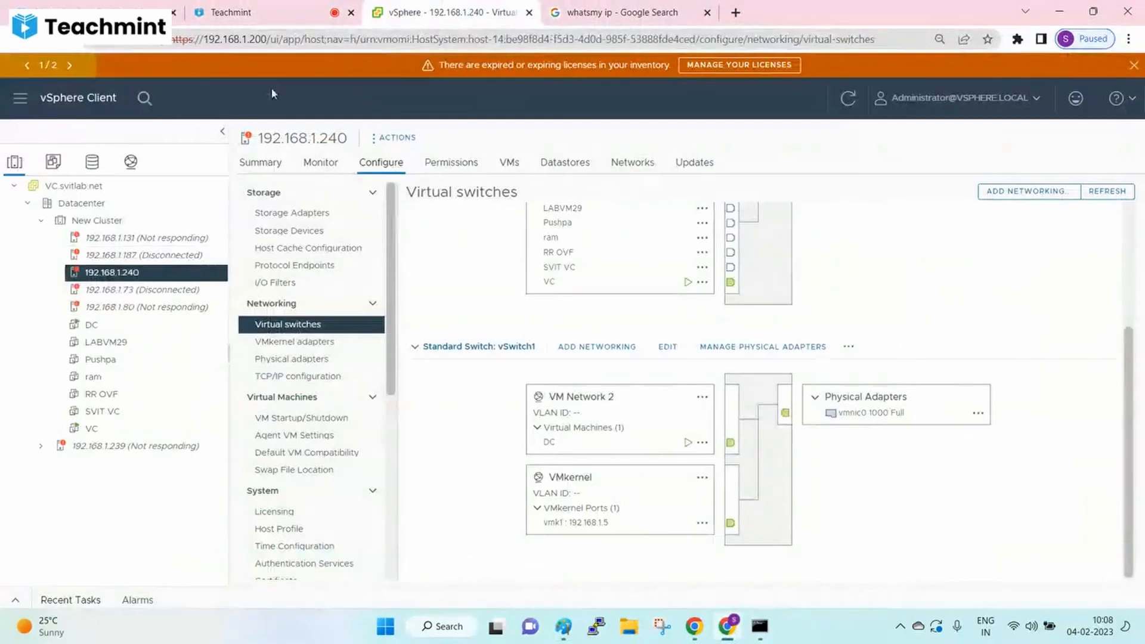
left_click(268, 12)
left_click(418, 12)
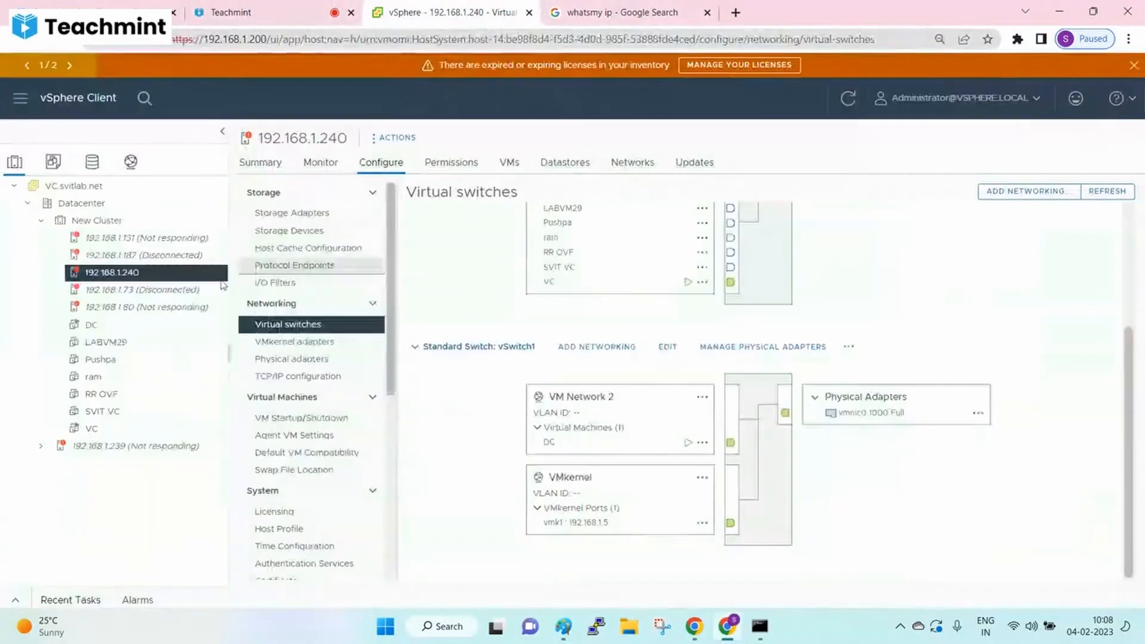
left_click(385, 173)
scroll(295, 498, "down", 5)
left_click(283, 316)
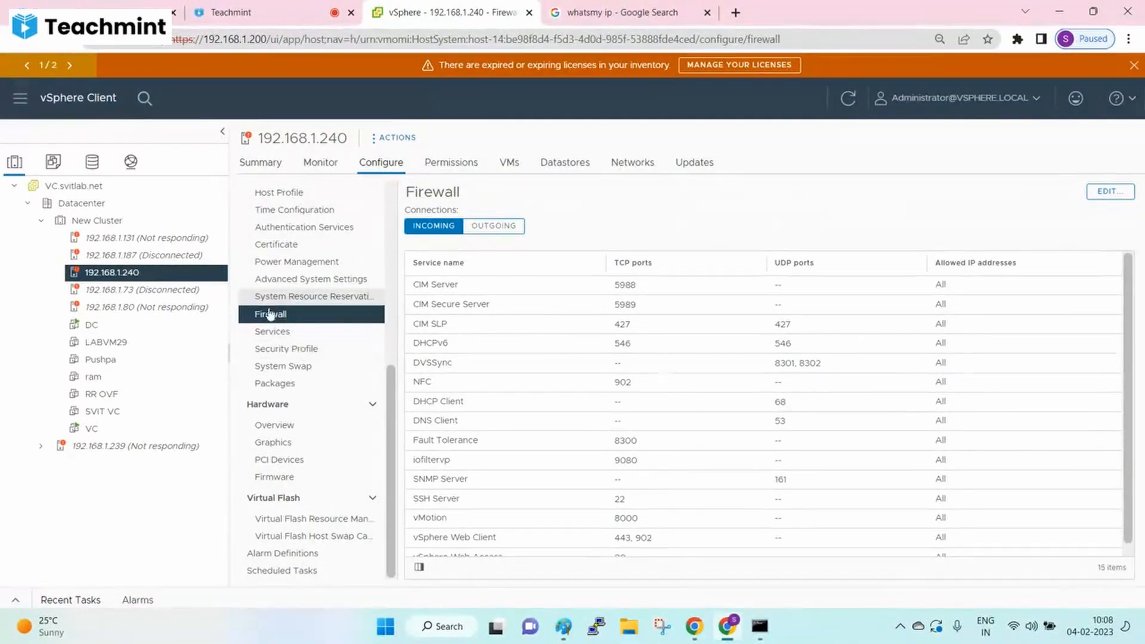
scroll(560, 352, "down", 1)
scroll(573, 376, "up", 1)
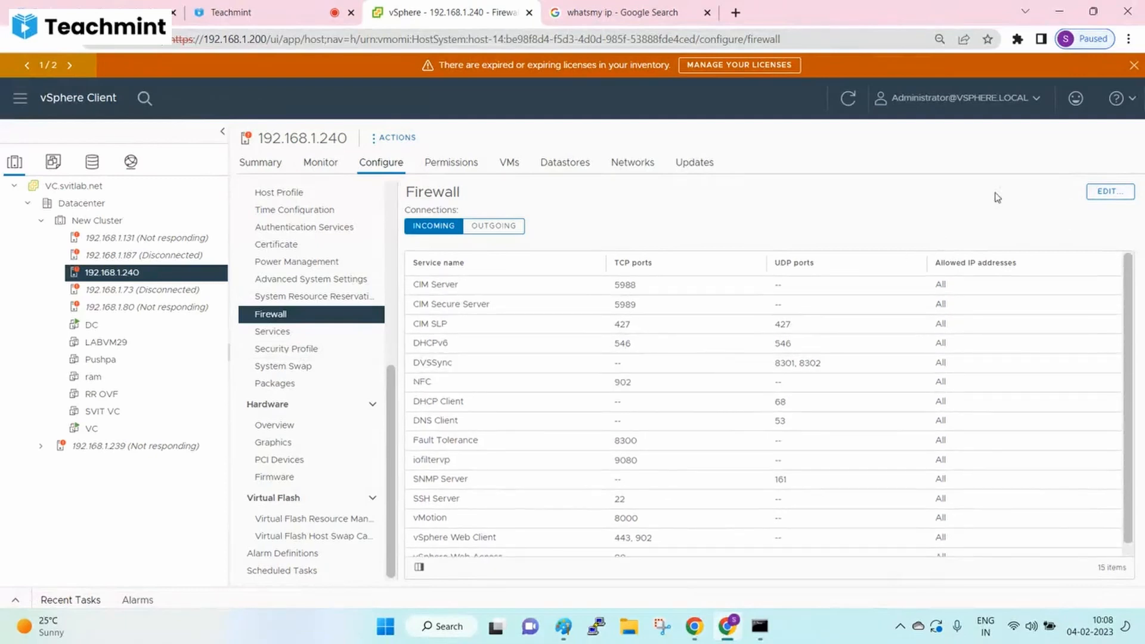
- Enable the SSH Client service in the host's firewall security profile
left_click(1110, 193)
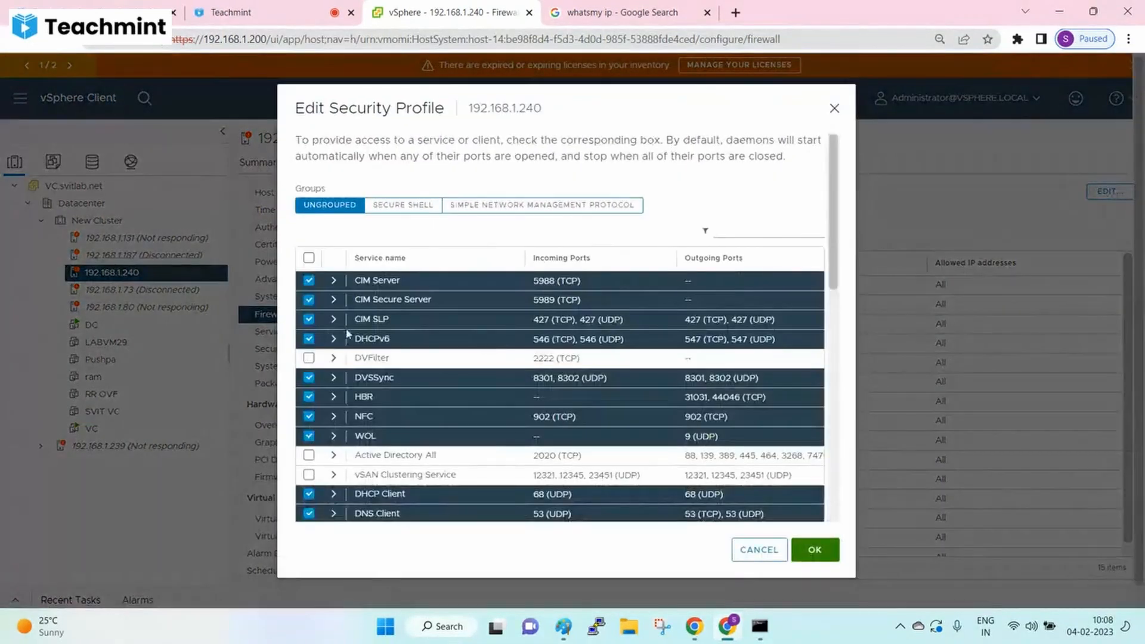
scroll(348, 334, "down", 10)
scroll(364, 375, "up", 10)
scroll(359, 448, "up", 3)
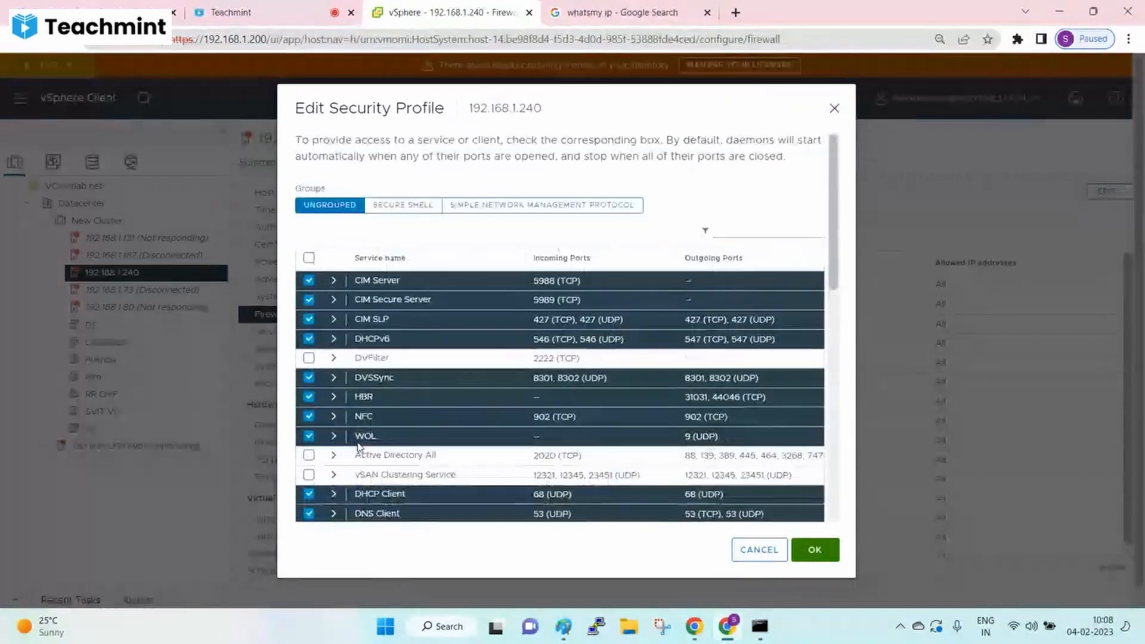
left_click(405, 209)
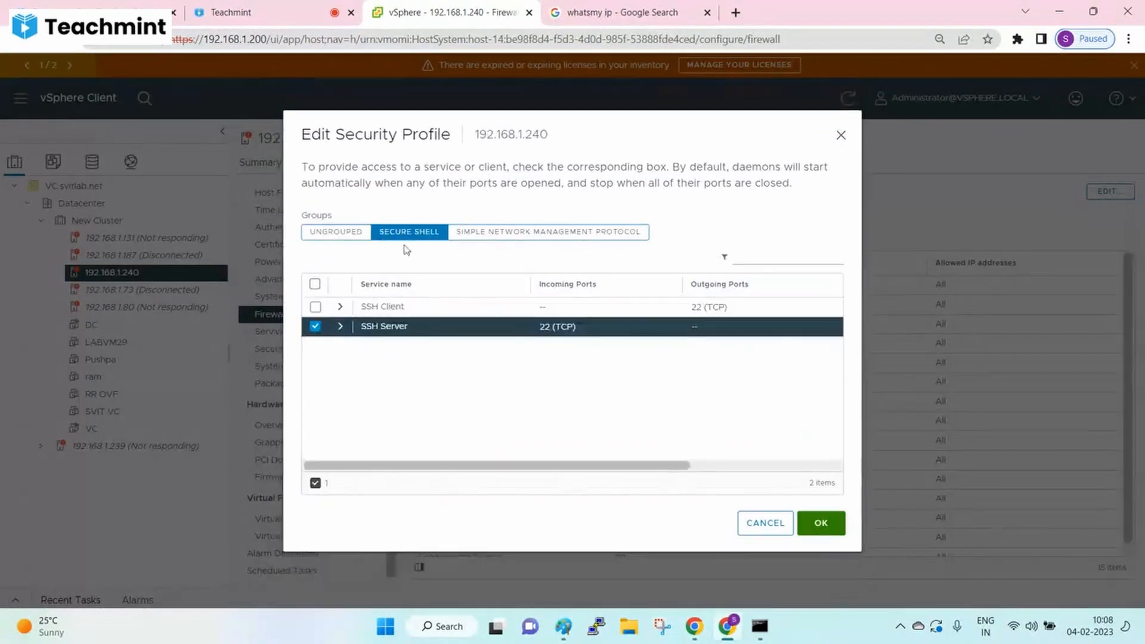
left_click(315, 307)
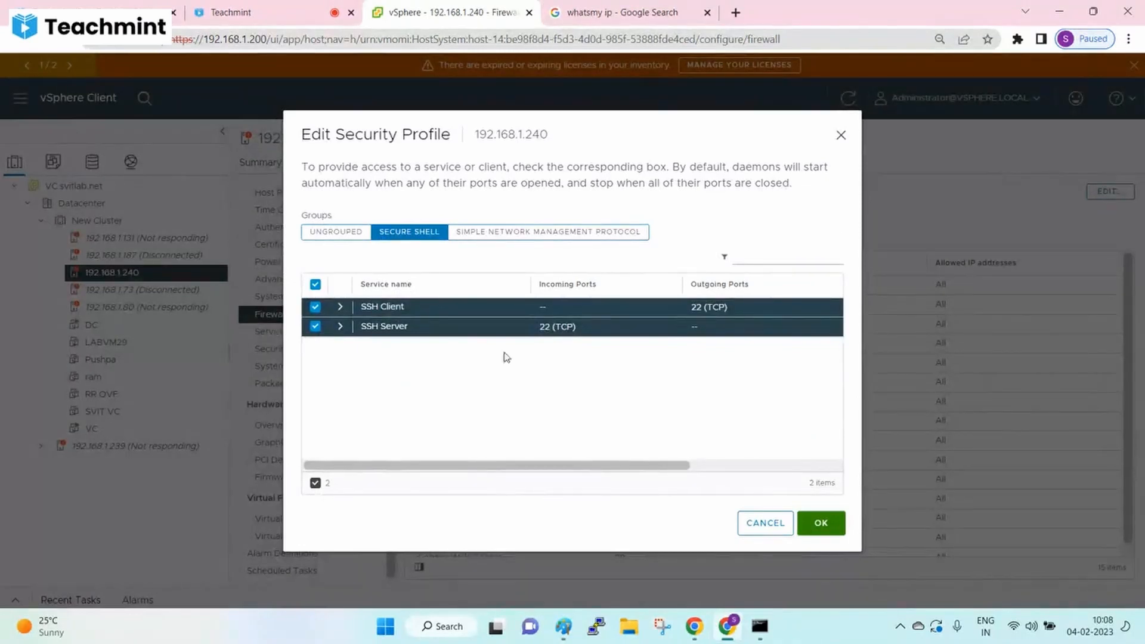
left_click(833, 529)
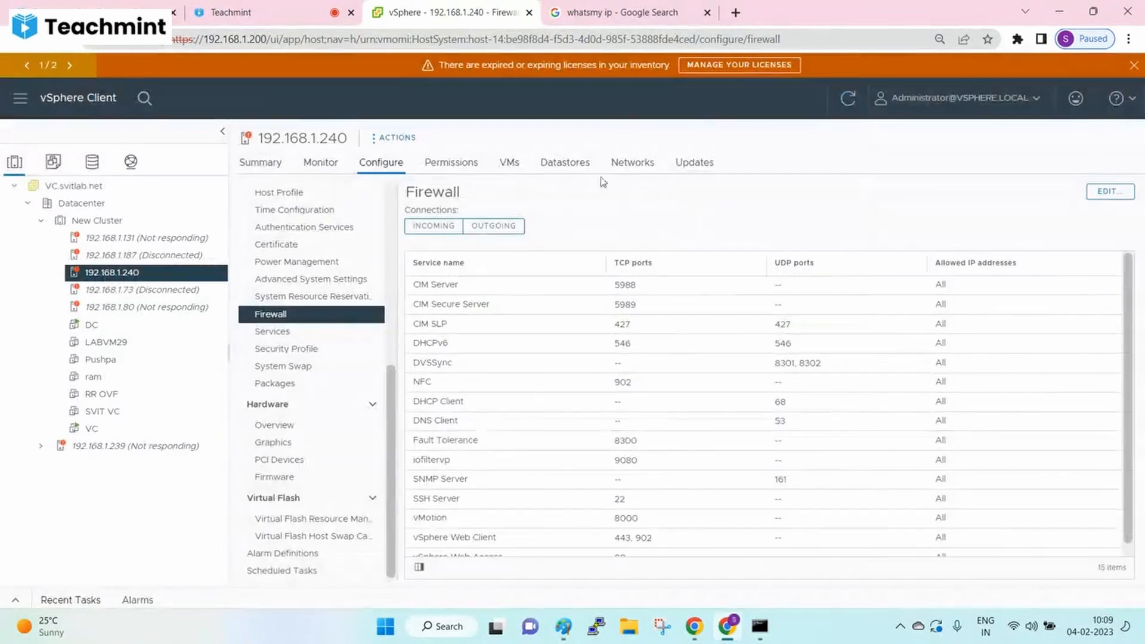
- Reopen the security profile to confirm SSH Client is enabled alongside SSH Server
left_click(1119, 189)
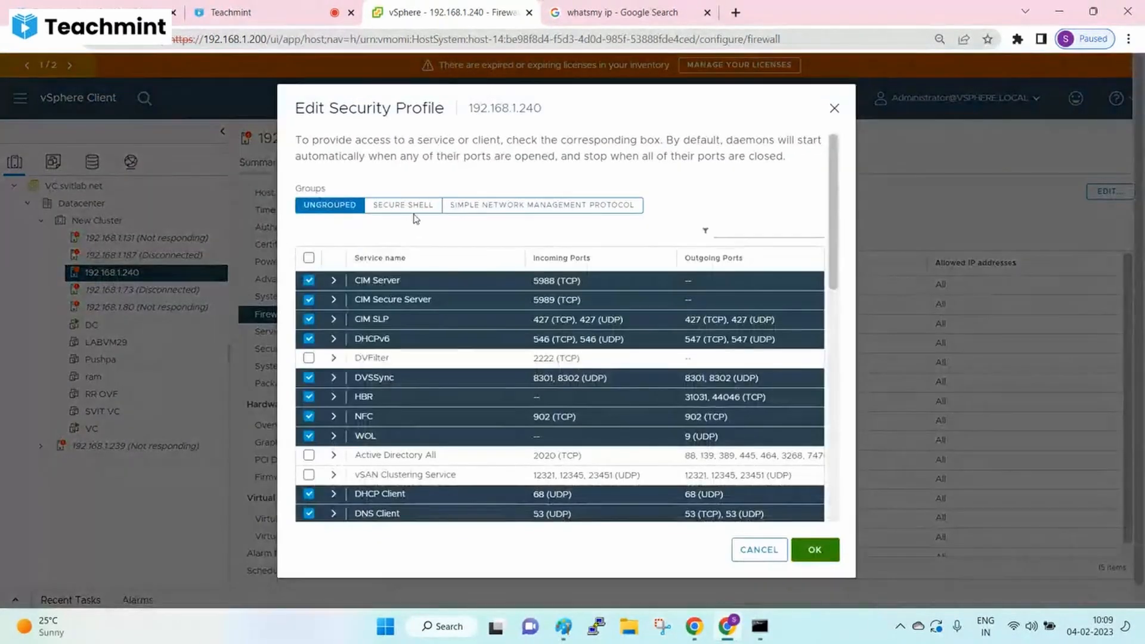
left_click(405, 206)
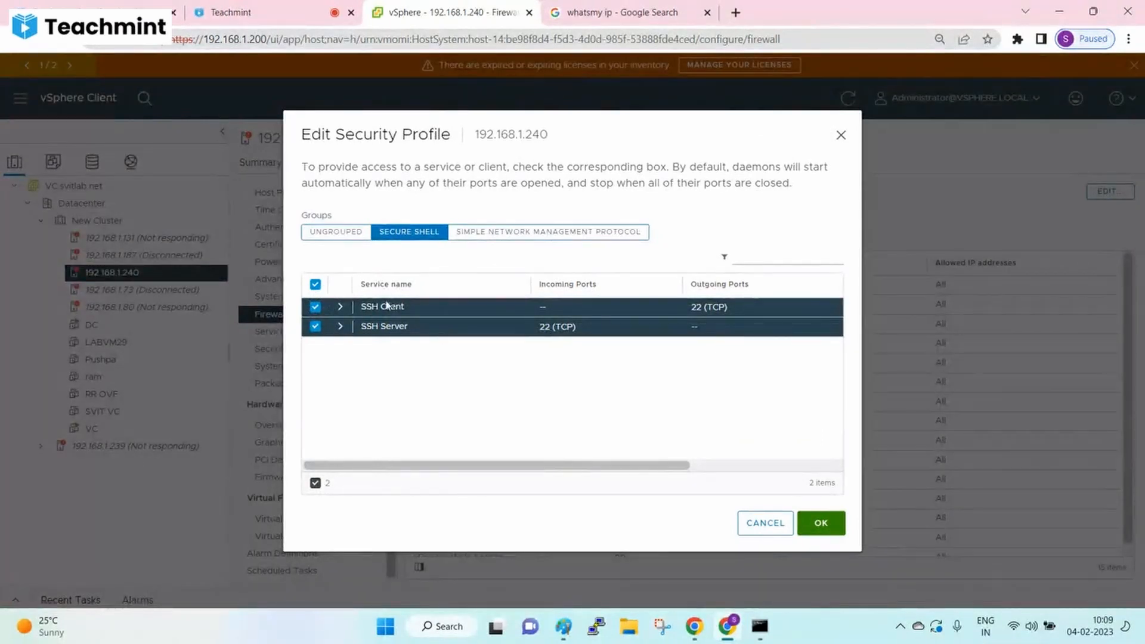
left_click(831, 527)
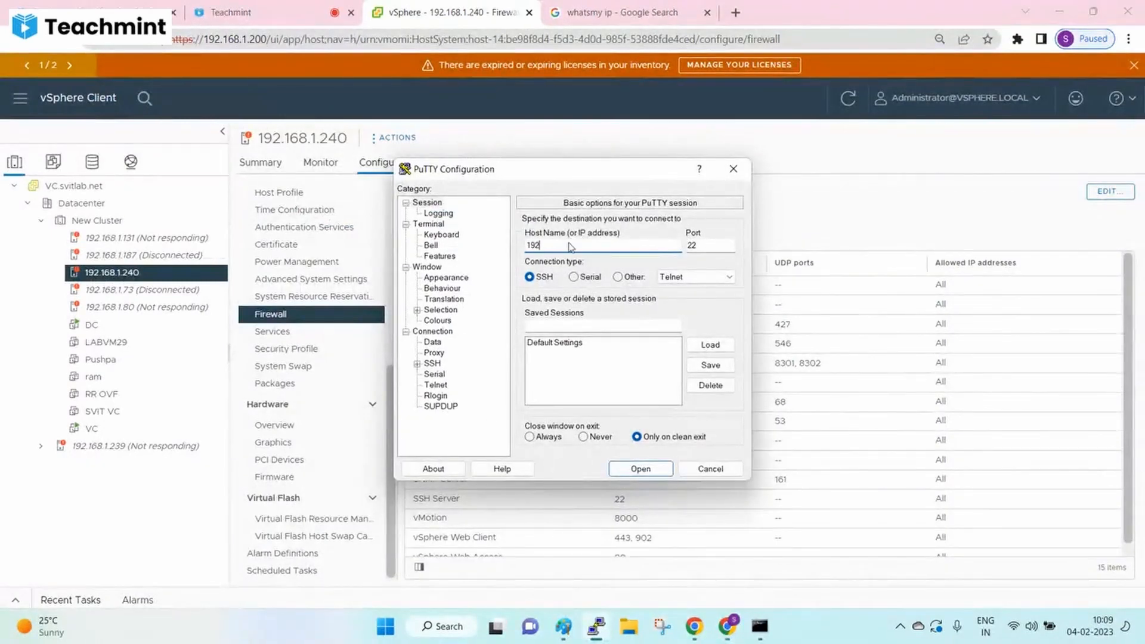
- Connect PuTTY to 192.168.1.240 over SSH and accept the host key
type(".168.1.240")
key("Return")
left_click(422, 385)
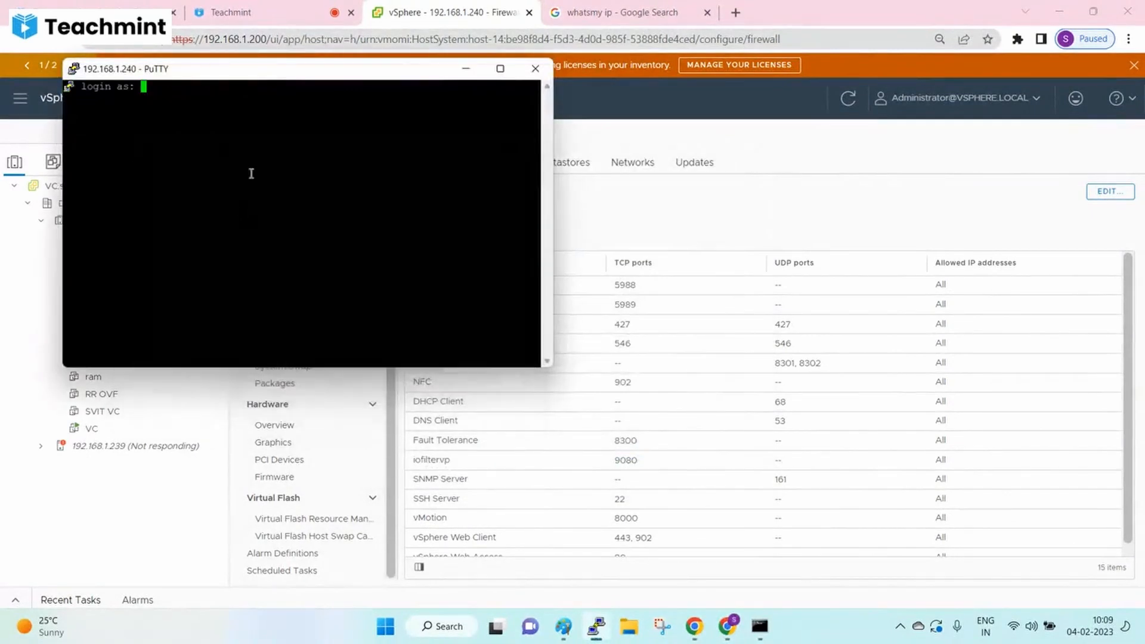
- Log in as root with the account password, then reopen vSphere's Edit Security Profile dialog
type("root")
key("Return")
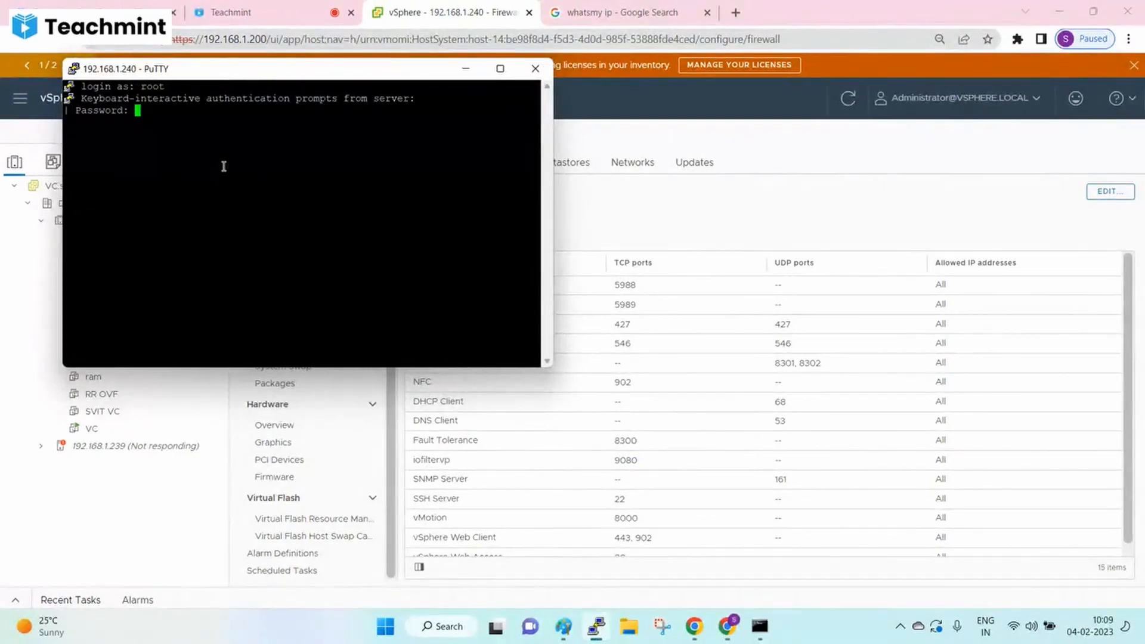
key("Return")
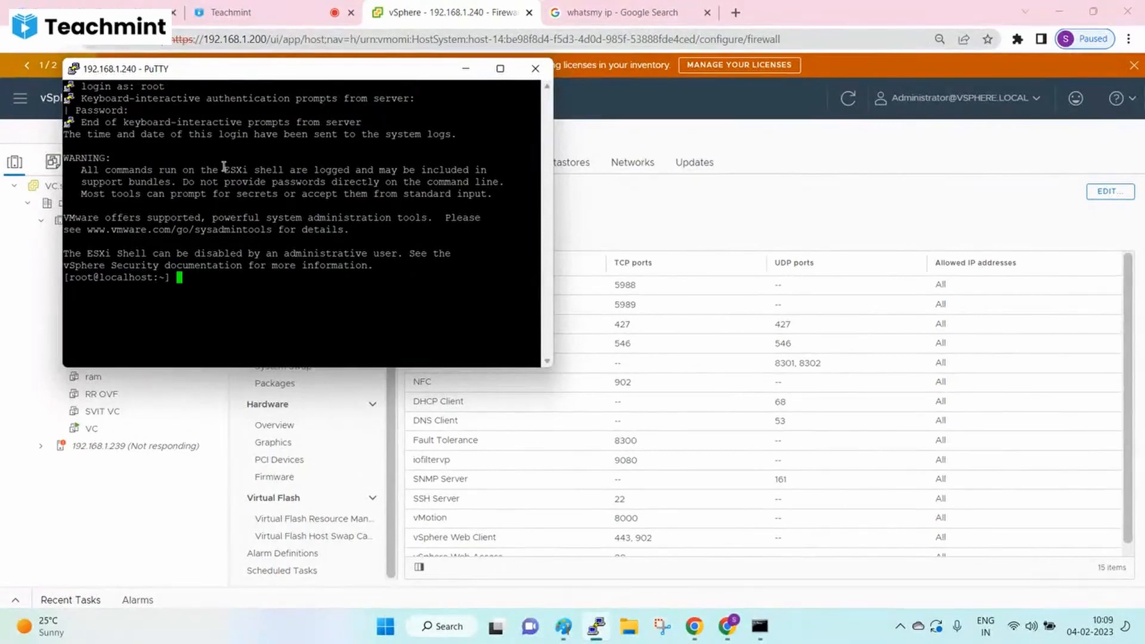
key("Return")
key("Return")
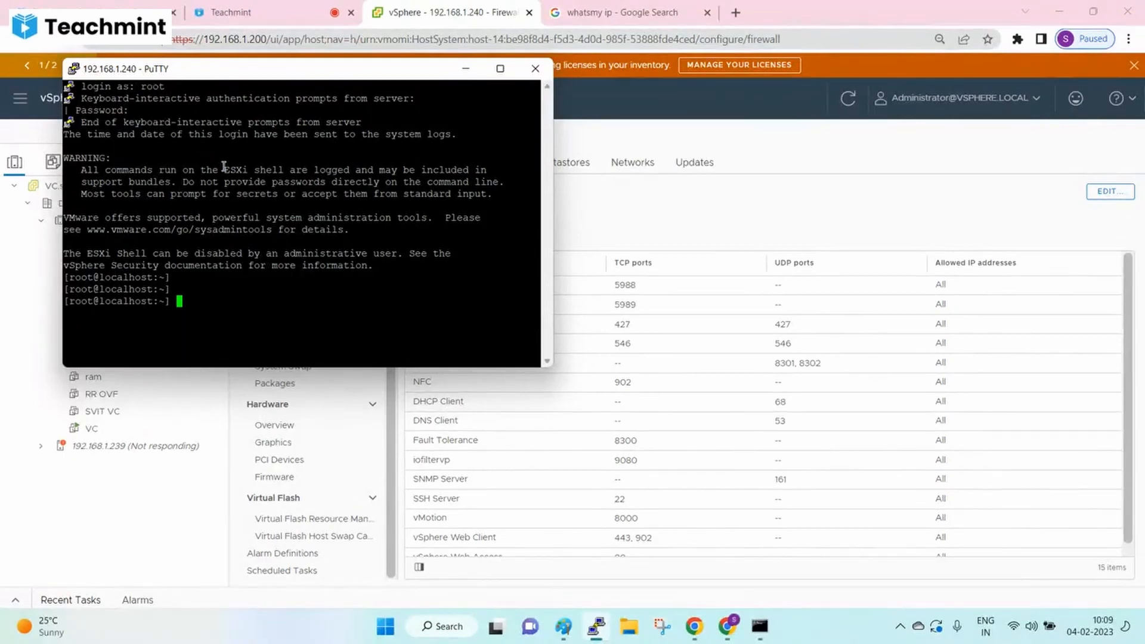
left_click(880, 248)
left_click(1096, 194)
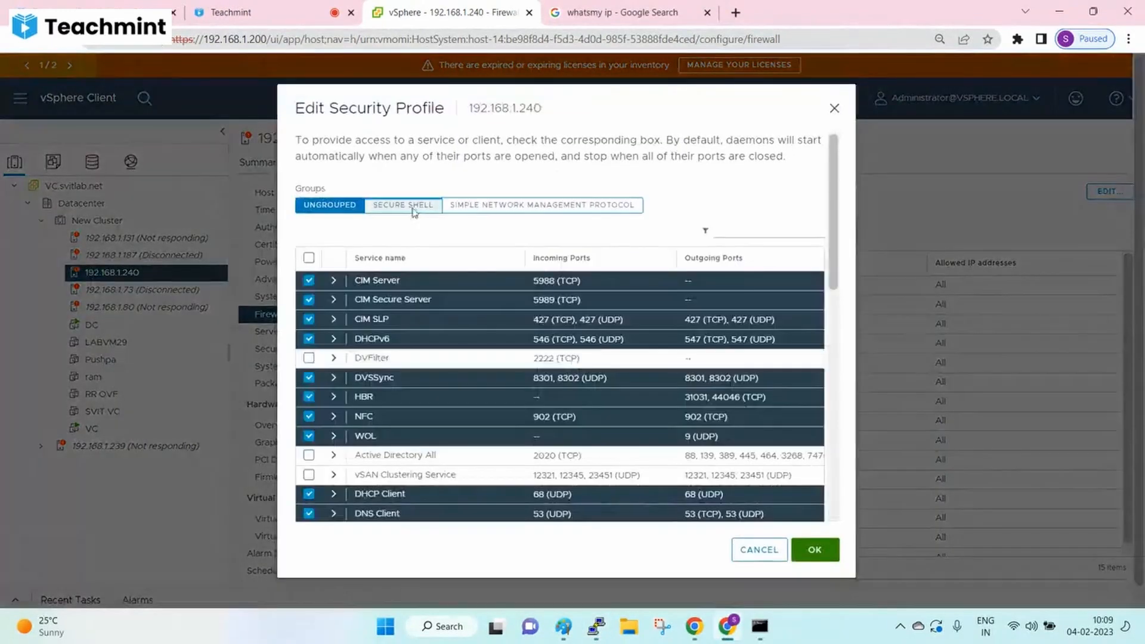
- Uncheck SSH Client and SSH Server in the Secure Shell firewall group, then dismiss the failure
left_click(409, 232)
left_click(315, 306)
left_click(316, 326)
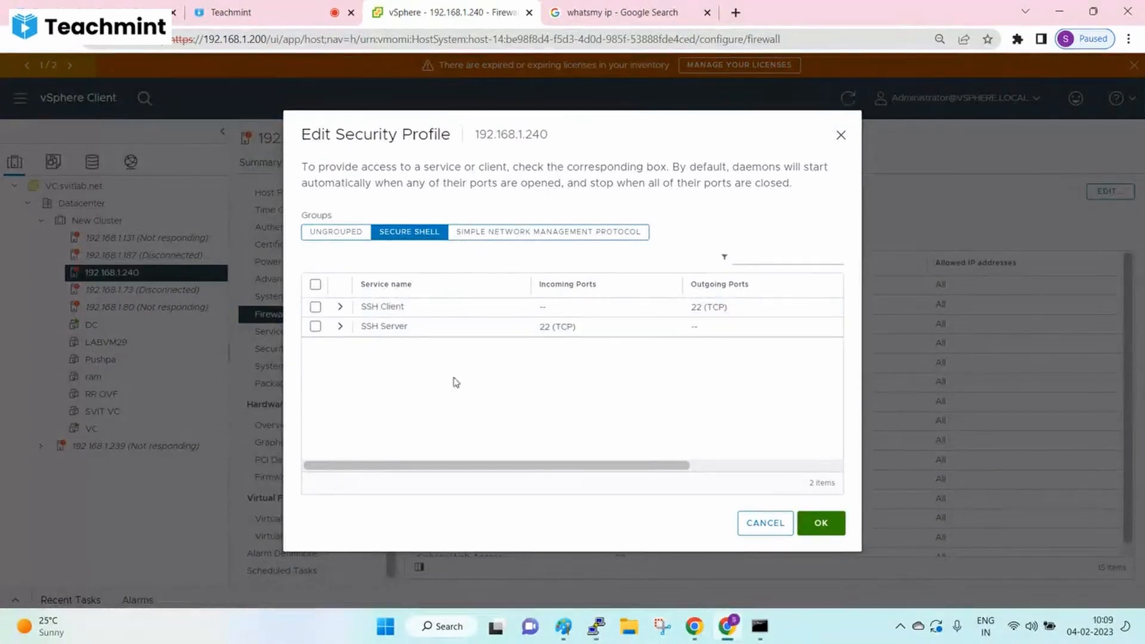
left_click(823, 525)
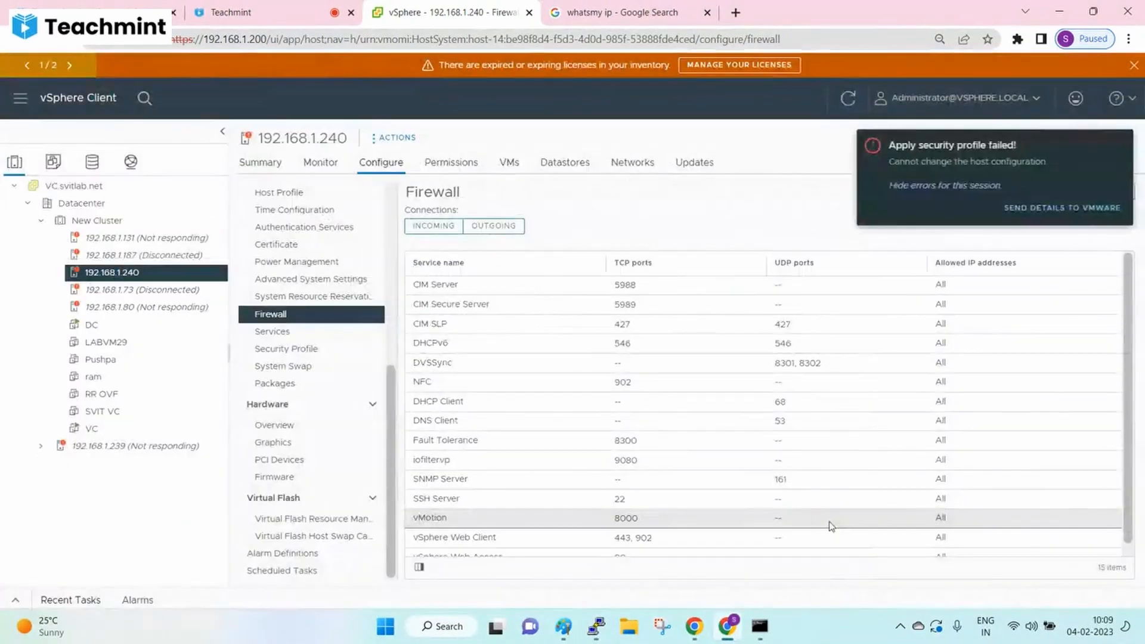
left_click(1118, 145)
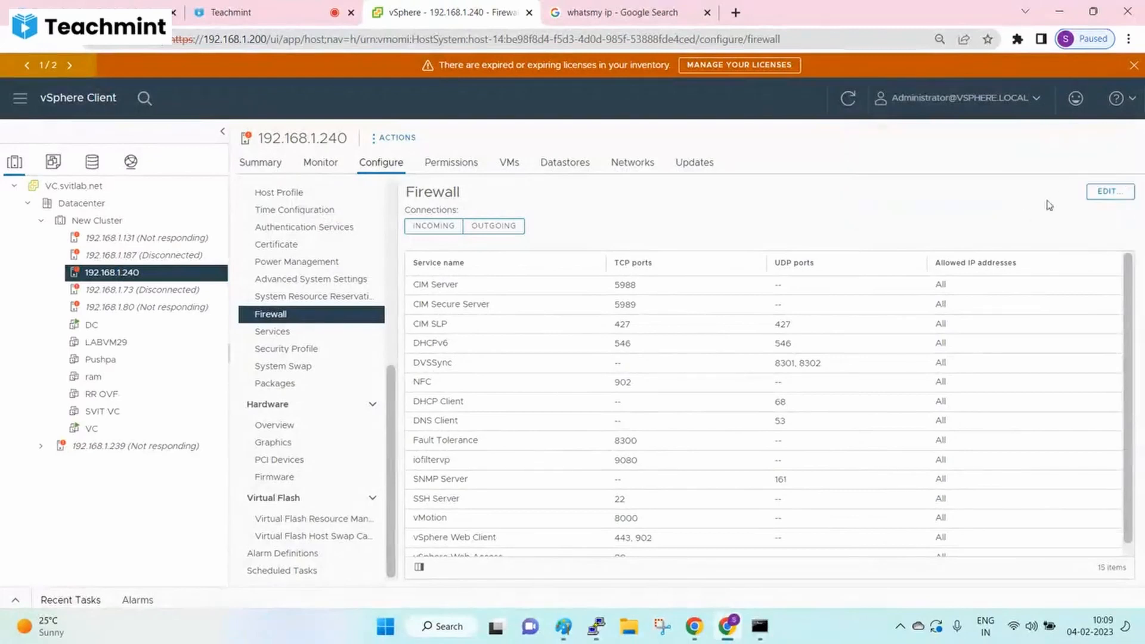
- Refresh the vSphere inventory and bring up PuTTY, keeping the root session open
left_click(850, 98)
left_click(598, 627)
left_click(536, 69)
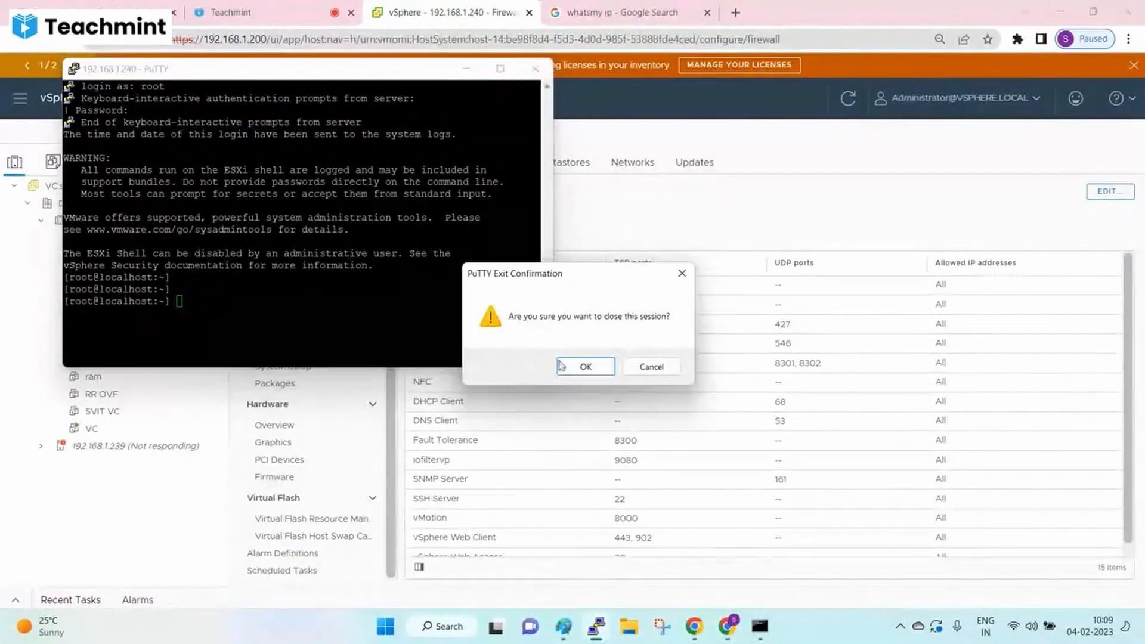
left_click(671, 370)
- Retry unchecking SSH Server in the host firewall, dismiss the failure, and show Services
left_click(1110, 193)
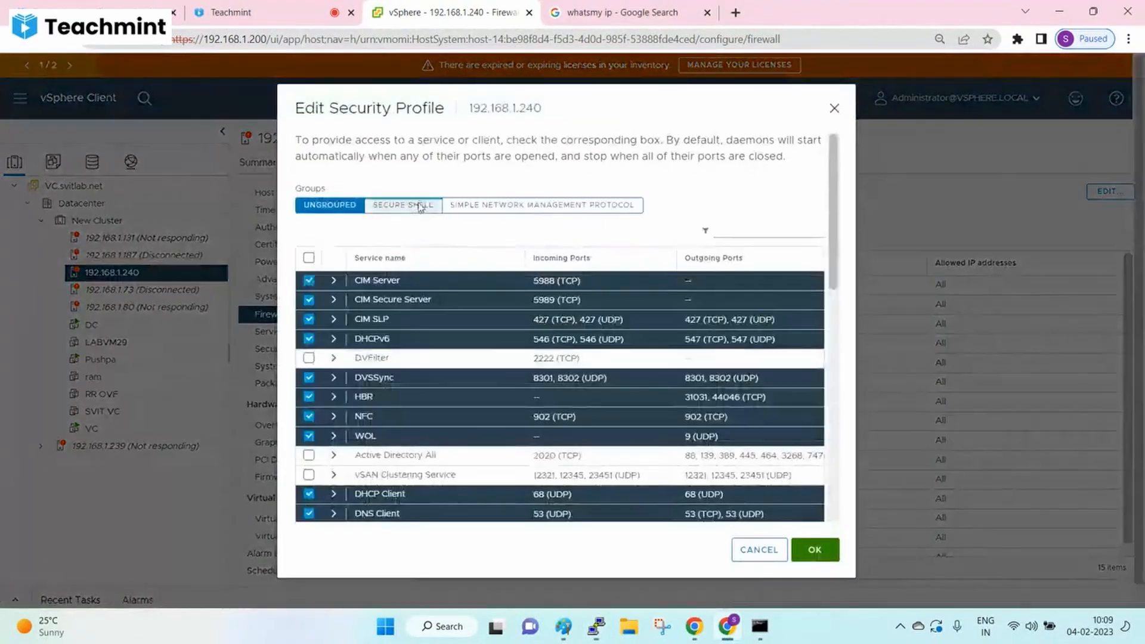
left_click(409, 205)
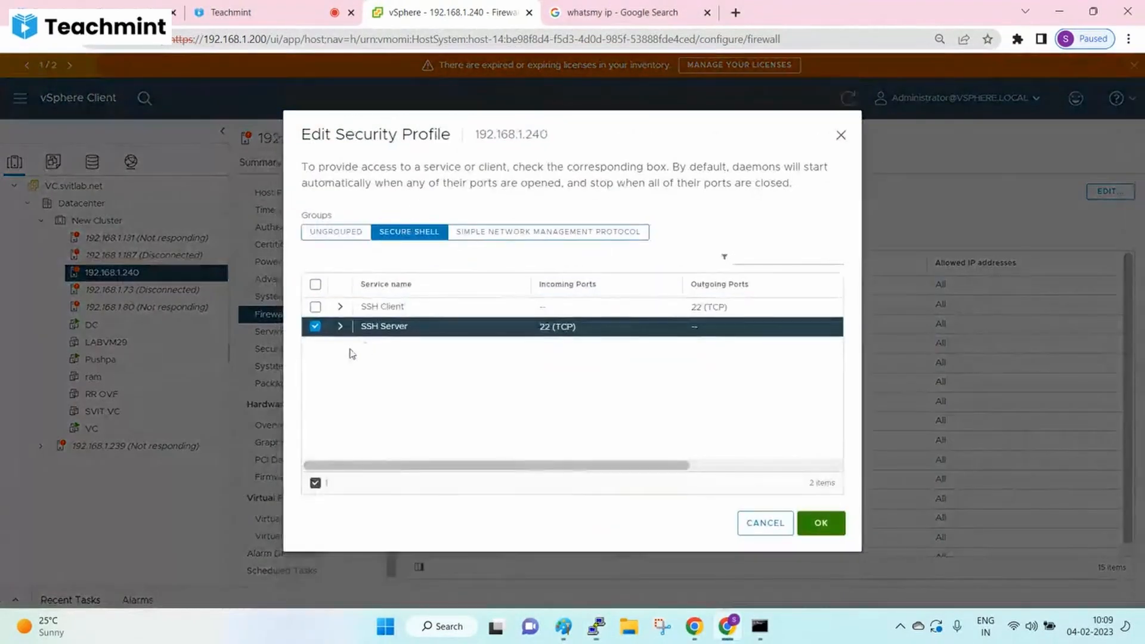
left_click(316, 326)
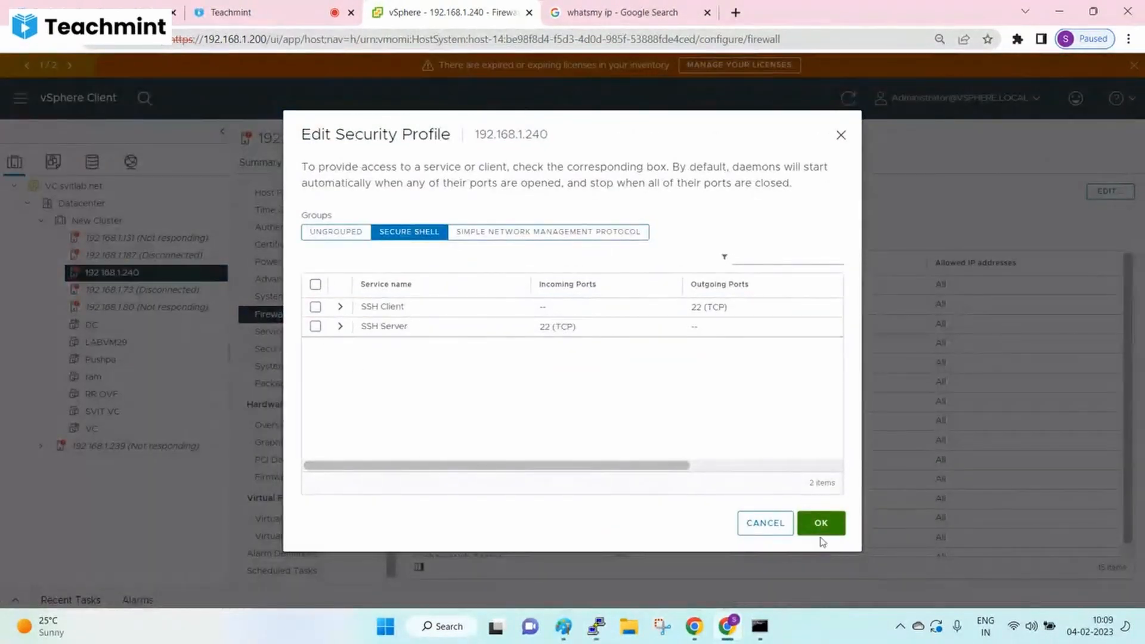
left_click(823, 533)
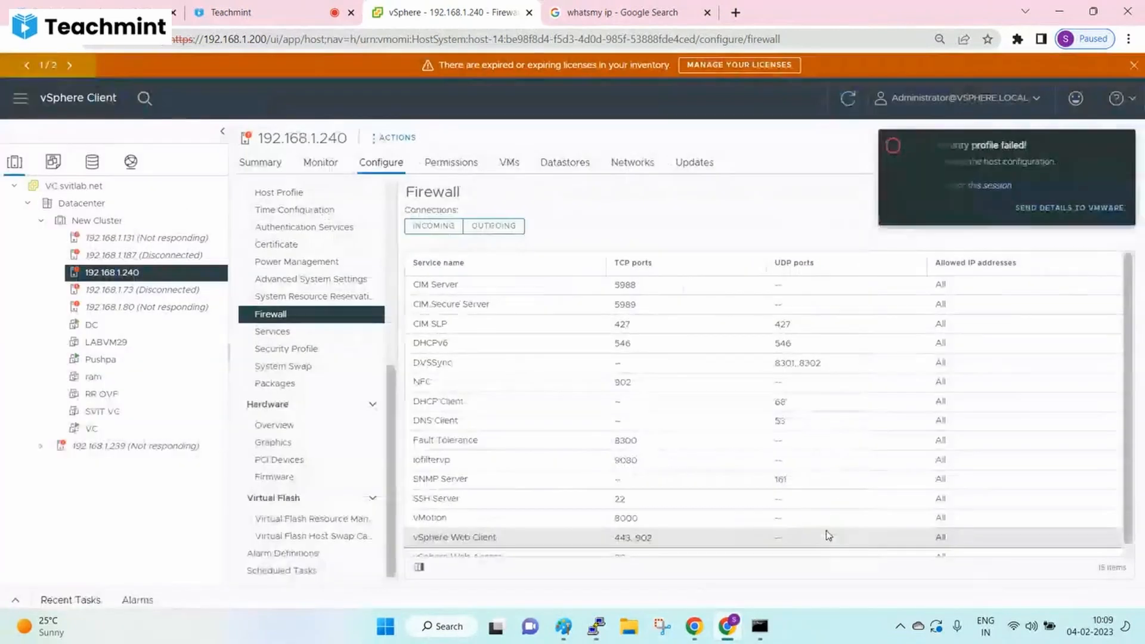
left_click(1120, 146)
left_click(285, 334)
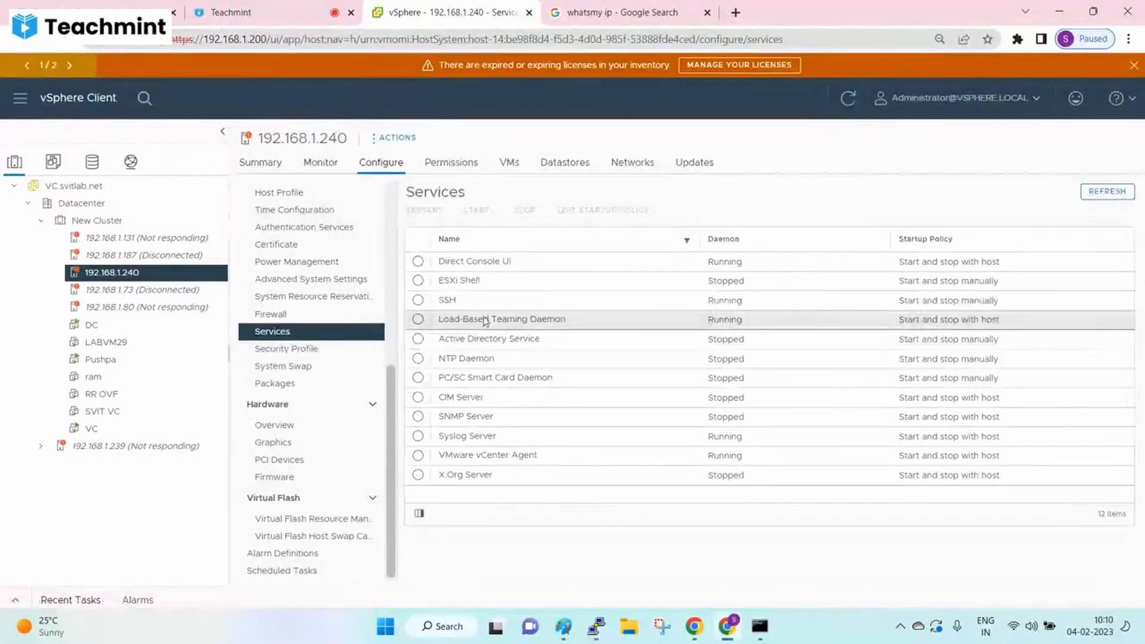
- Stop the SSH service on 192.168.1.240 and refresh, checking the PuTTY root session still responds
left_click(475, 299)
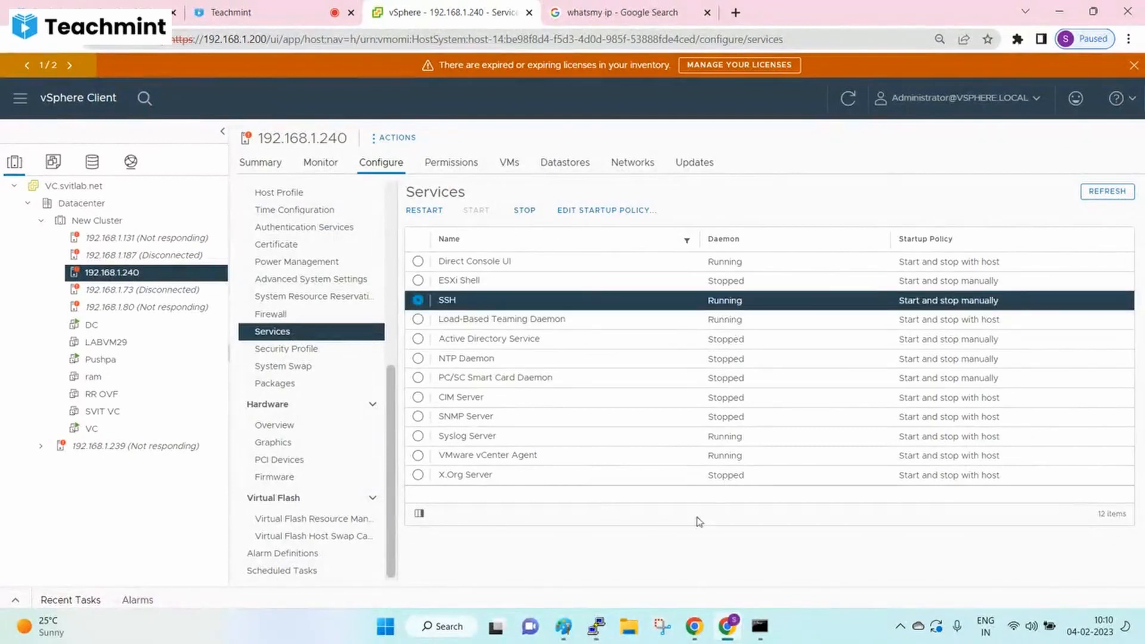
left_click(596, 627)
key("Return")
key("Return")
left_click(726, 223)
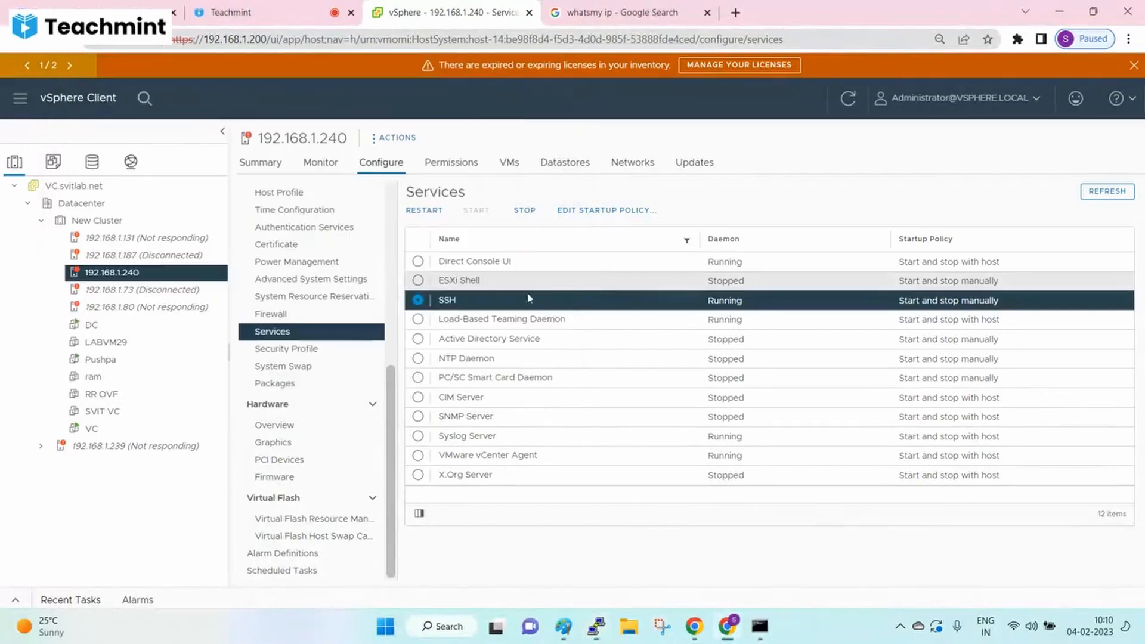
left_click(523, 214)
left_click(713, 378)
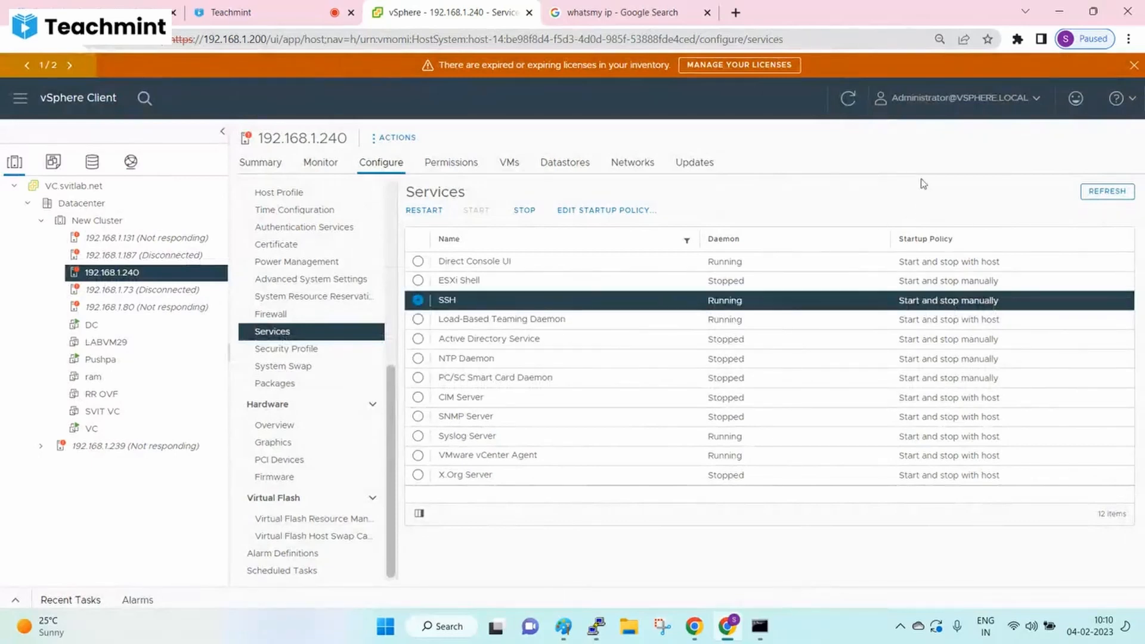
left_click(851, 102)
left_click(654, 303)
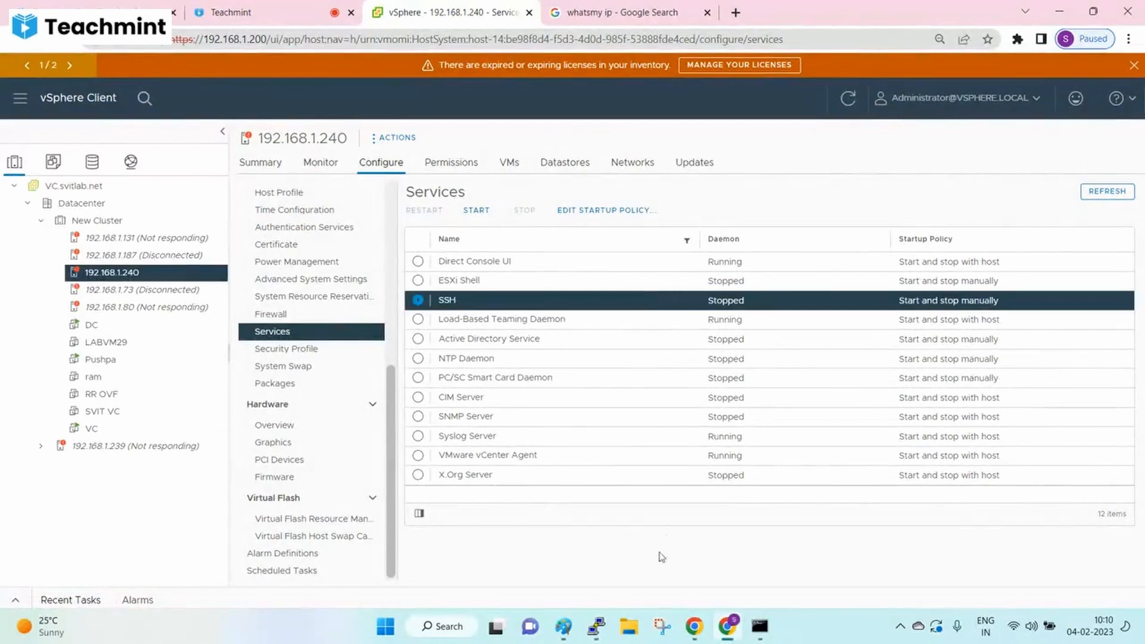
left_click(596, 626)
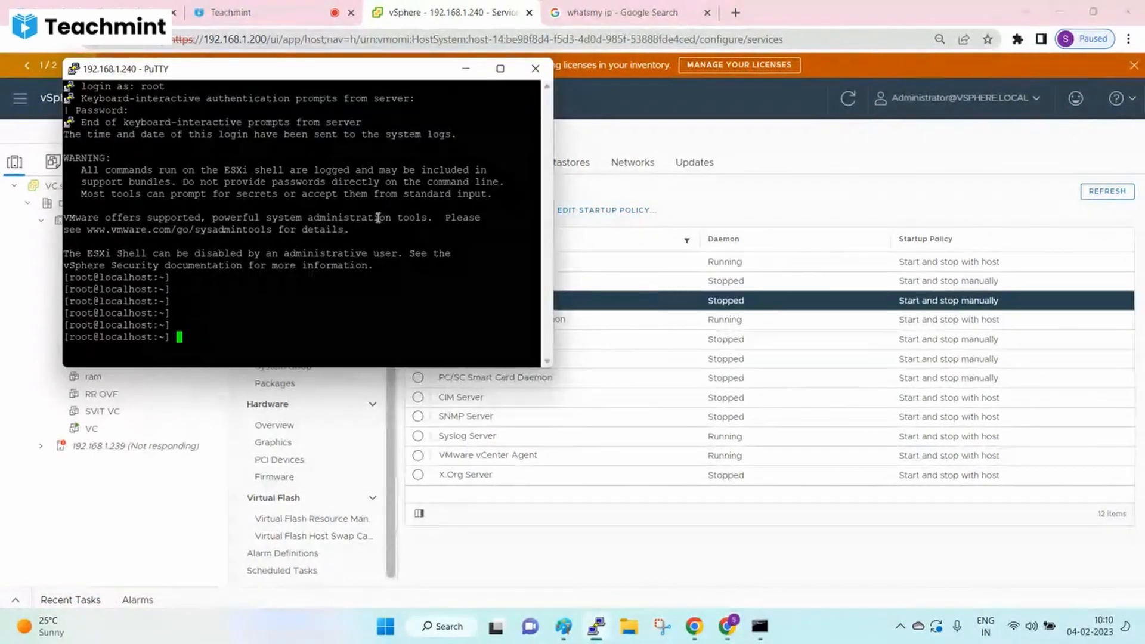
- Test the old PuTTY root session, then close it and confirm
key("Return")
key("Return")
key("Return")
key("Return")
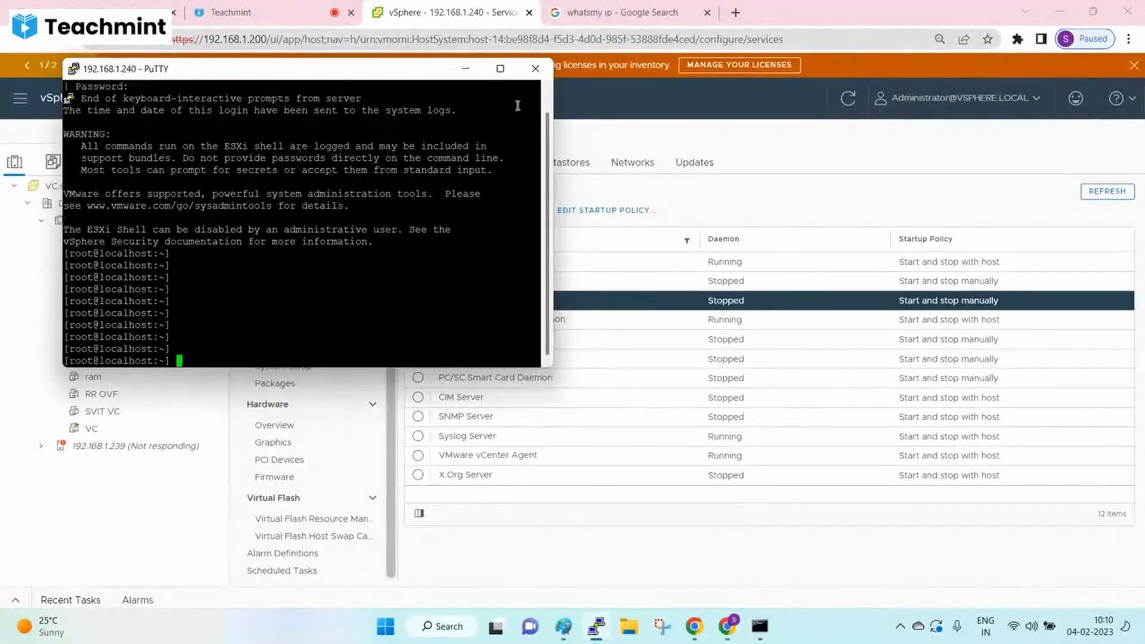
left_click(536, 69)
left_click(587, 368)
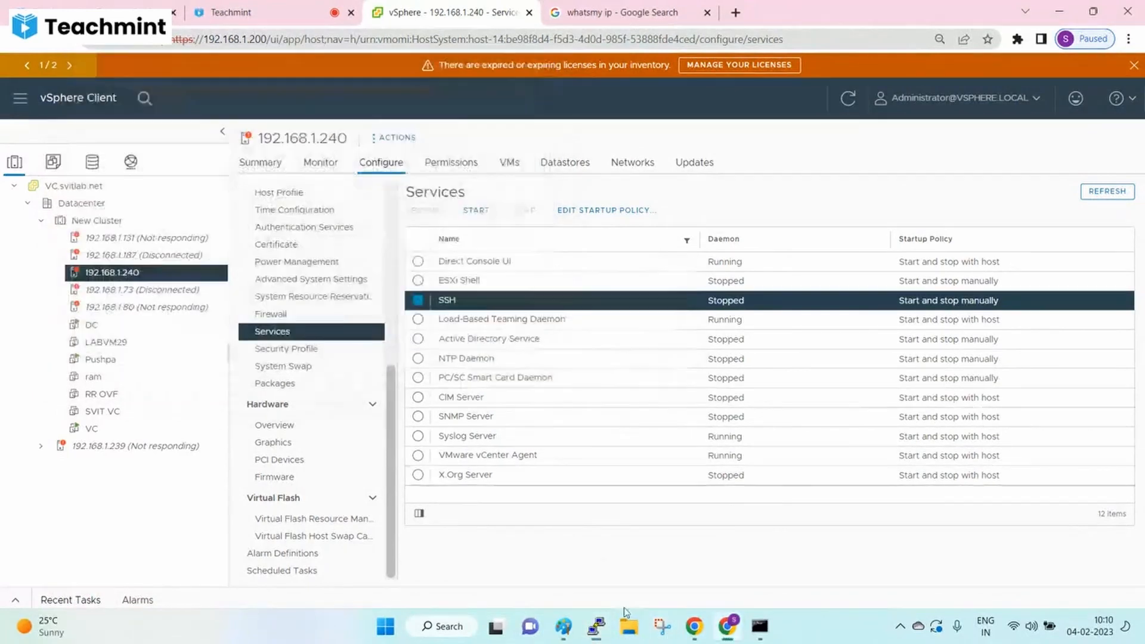
- Connect PuTTY to 192.168.1.240, get 'Connection refused', and dismiss the error
left_click(601, 629)
type("192.168.1")
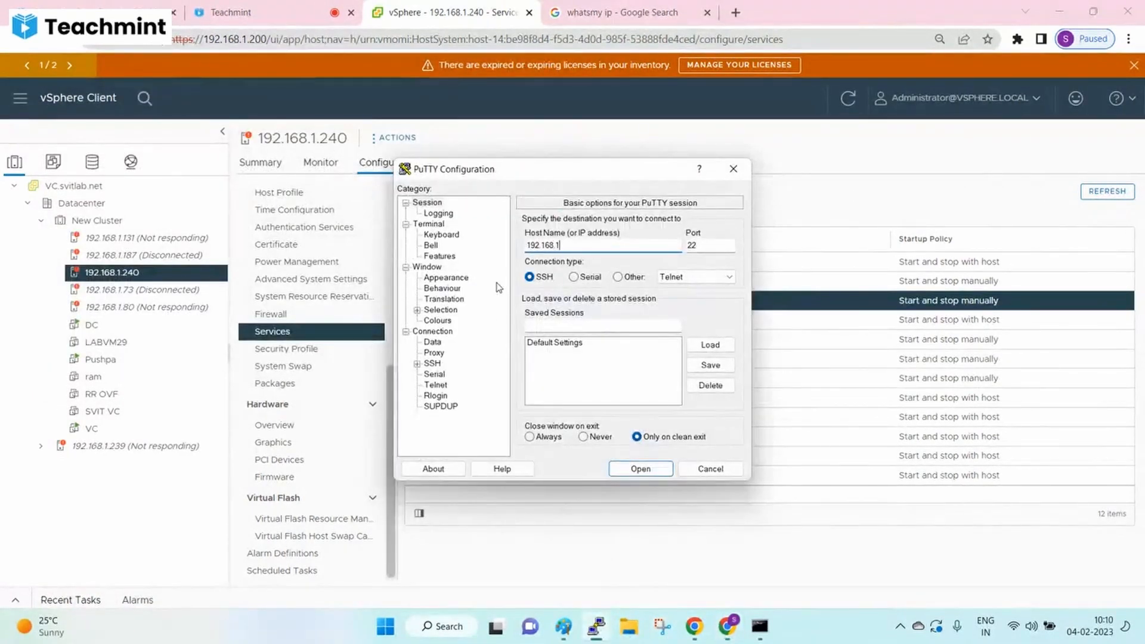
type(".240")
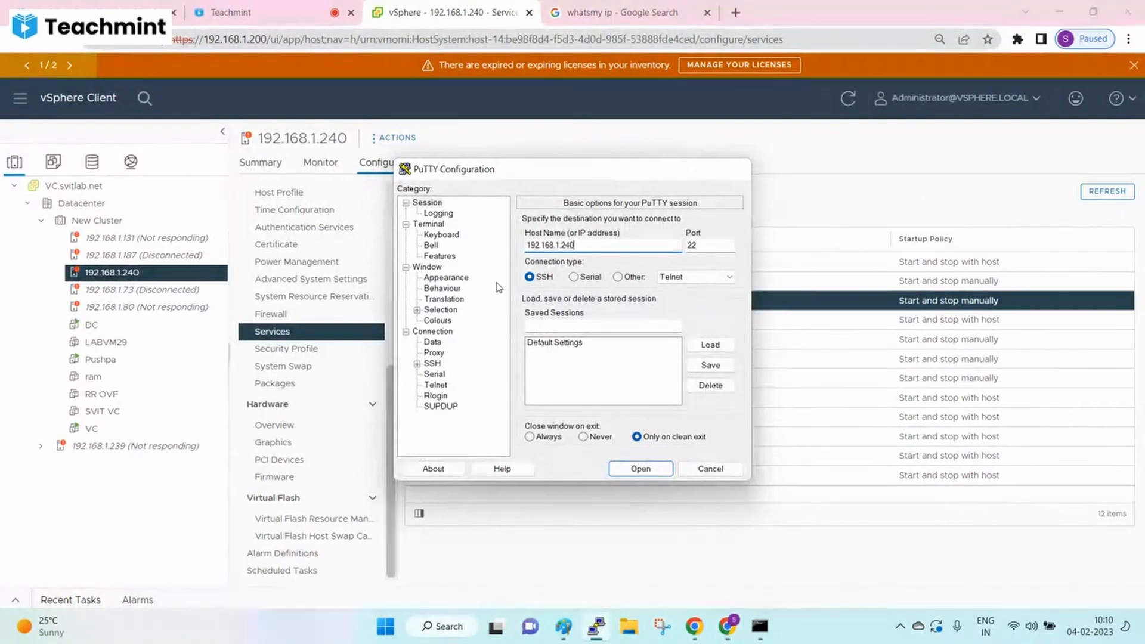
key("Return")
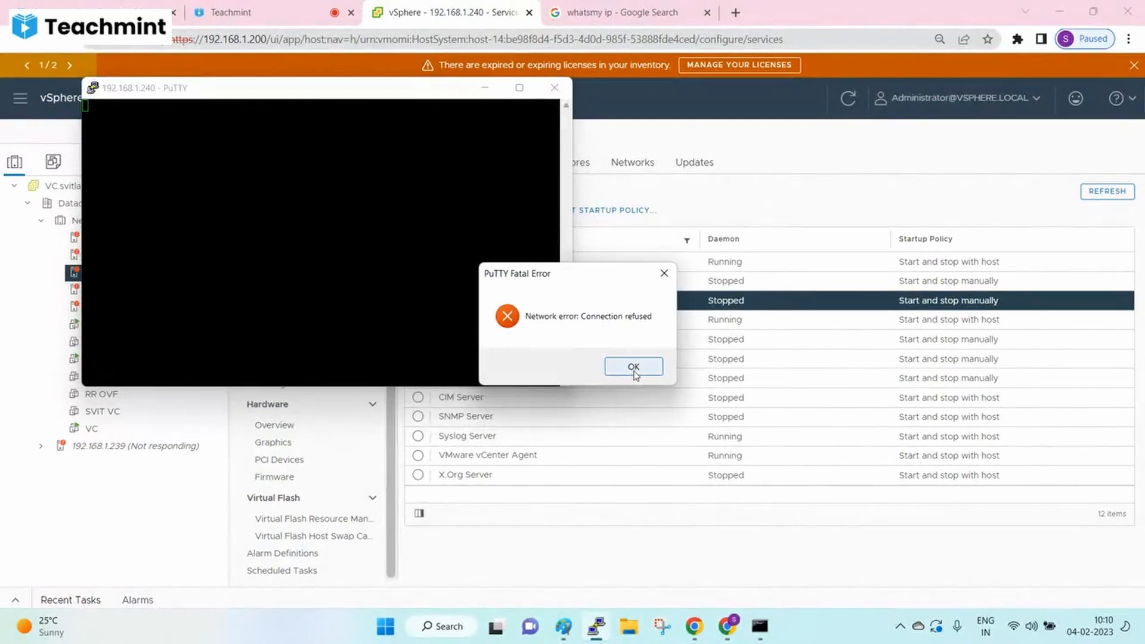
left_click_drag(583, 281, 406, 210)
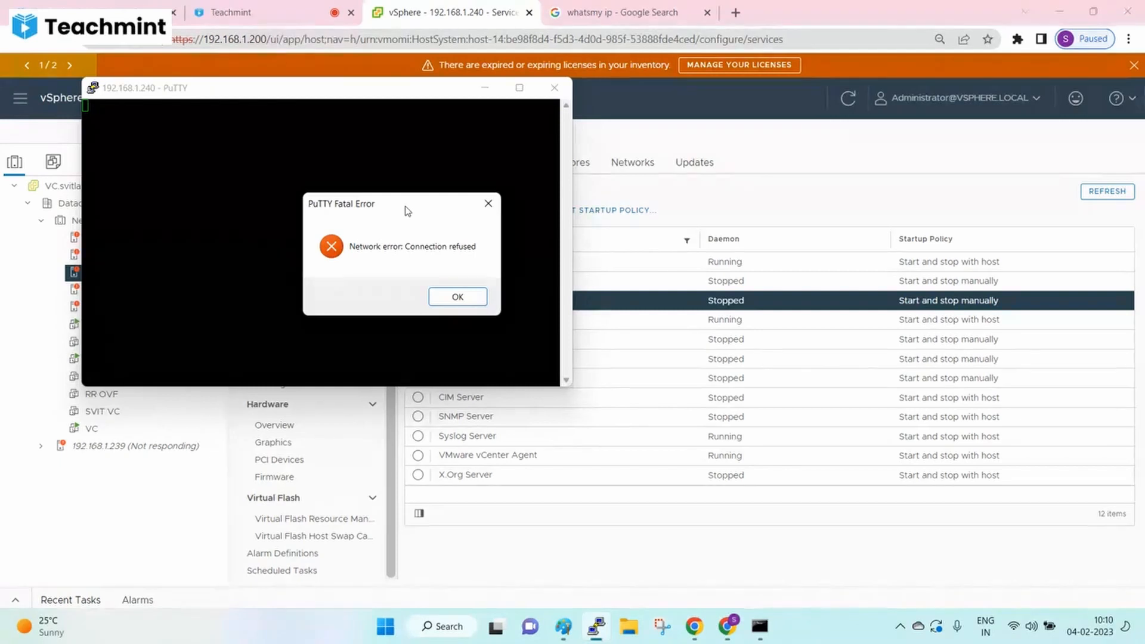
left_click(458, 297)
left_click(734, 306)
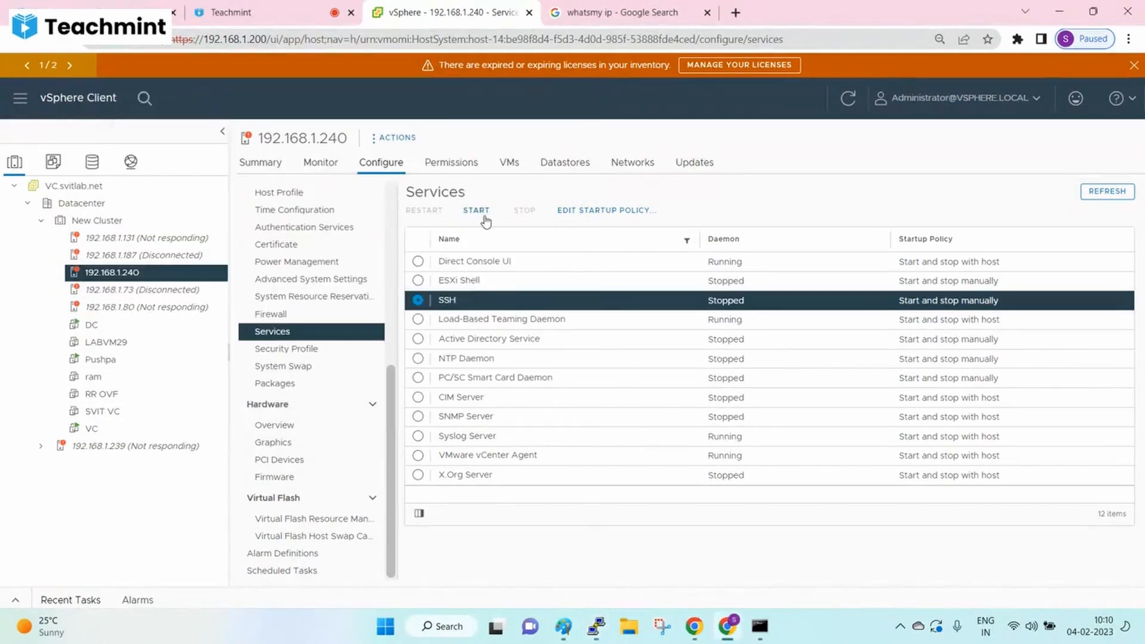
- Re-allow SSH Client in the host's Secure Shell firewall group and save the profile
left_click(272, 314)
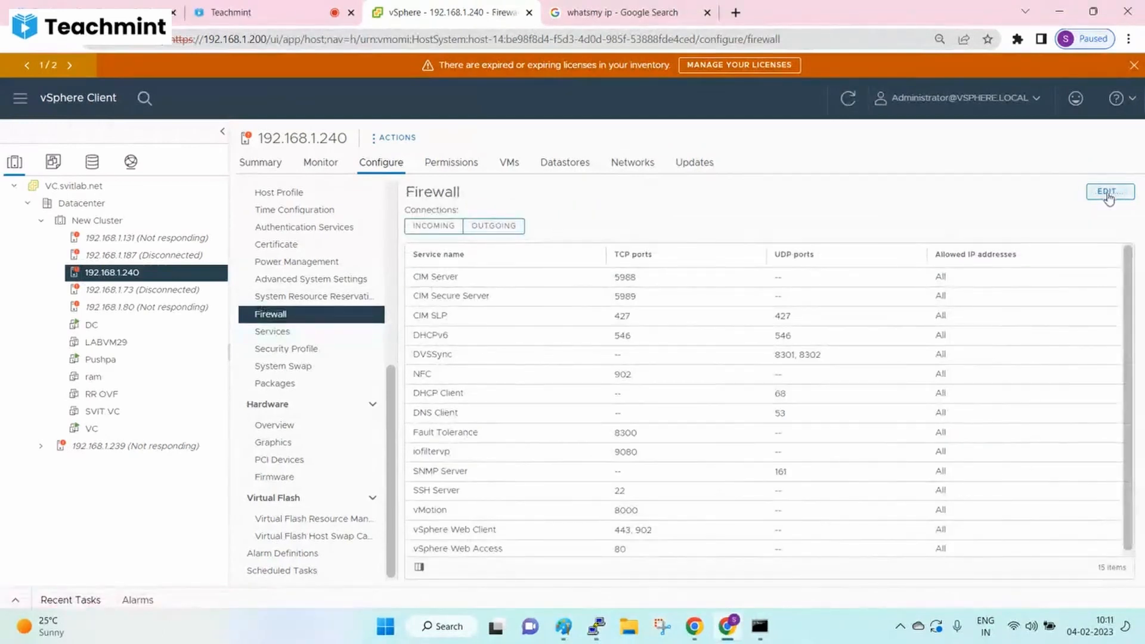
left_click(1108, 191)
left_click(421, 231)
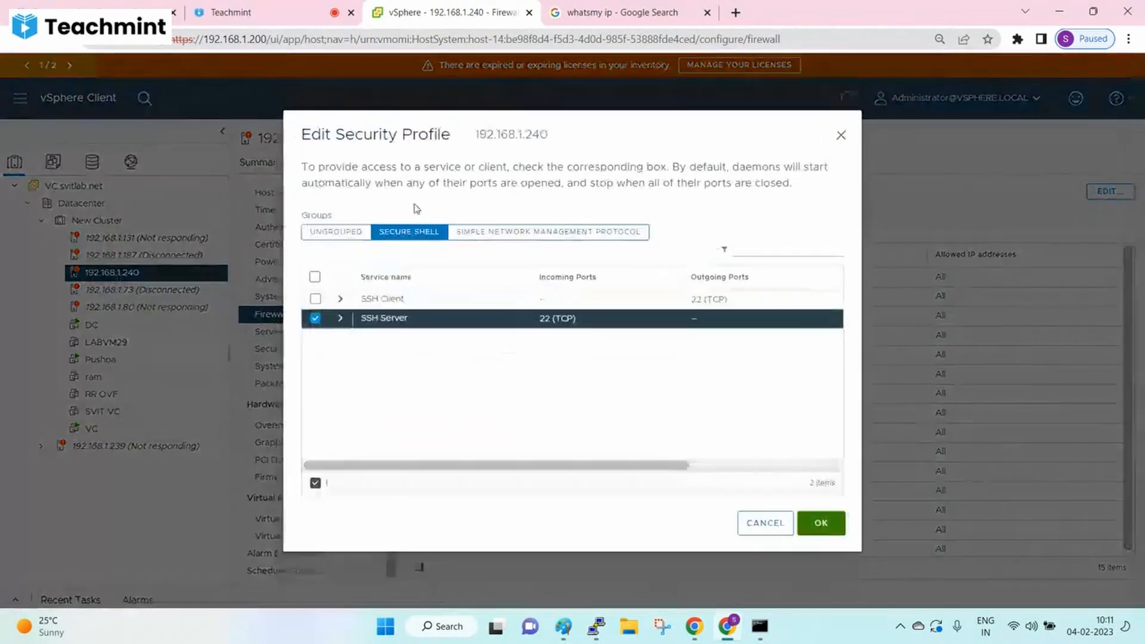
left_click(316, 299)
left_click(822, 524)
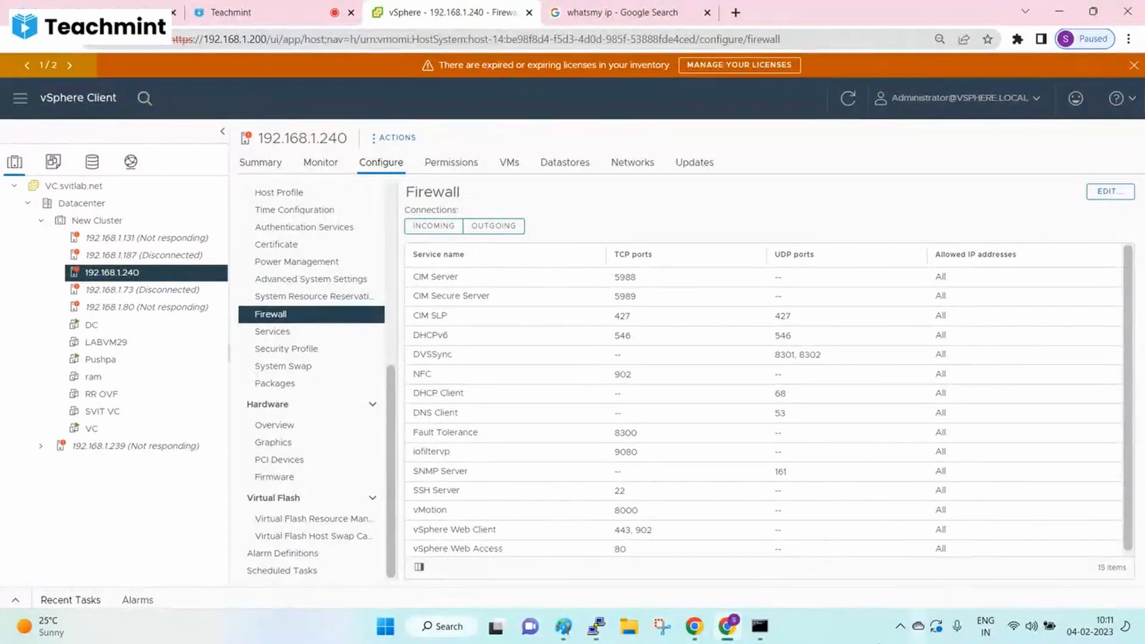
- Compare the Paint notes with the host's Services and Firewall pages, ending on Paint
left_click(564, 627)
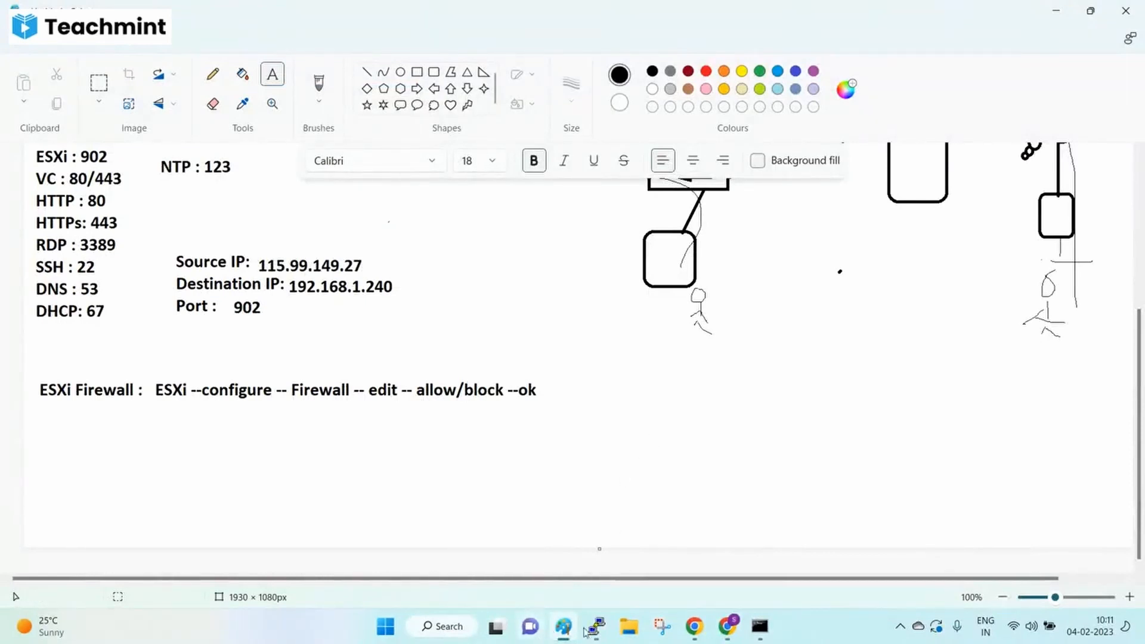
left_click(726, 628)
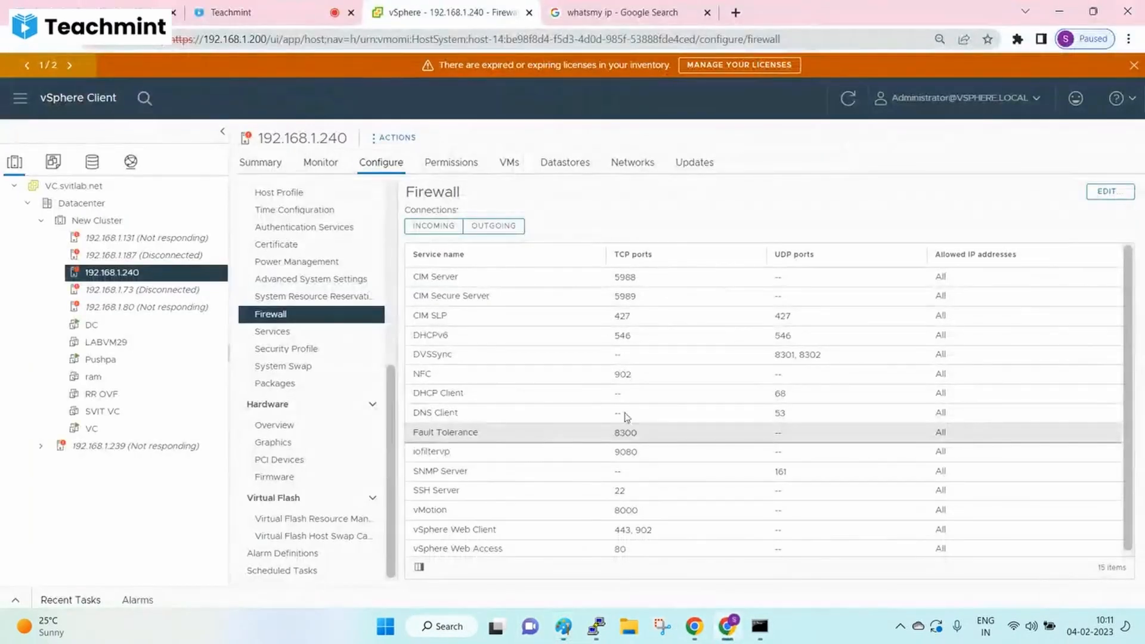
left_click(298, 337)
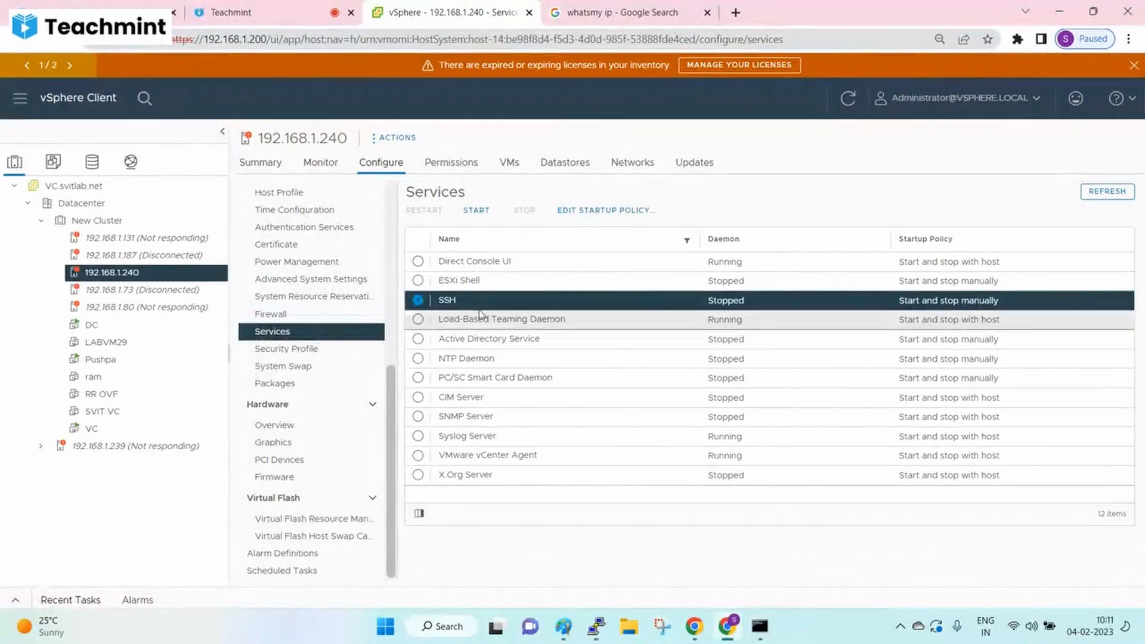
left_click(272, 314)
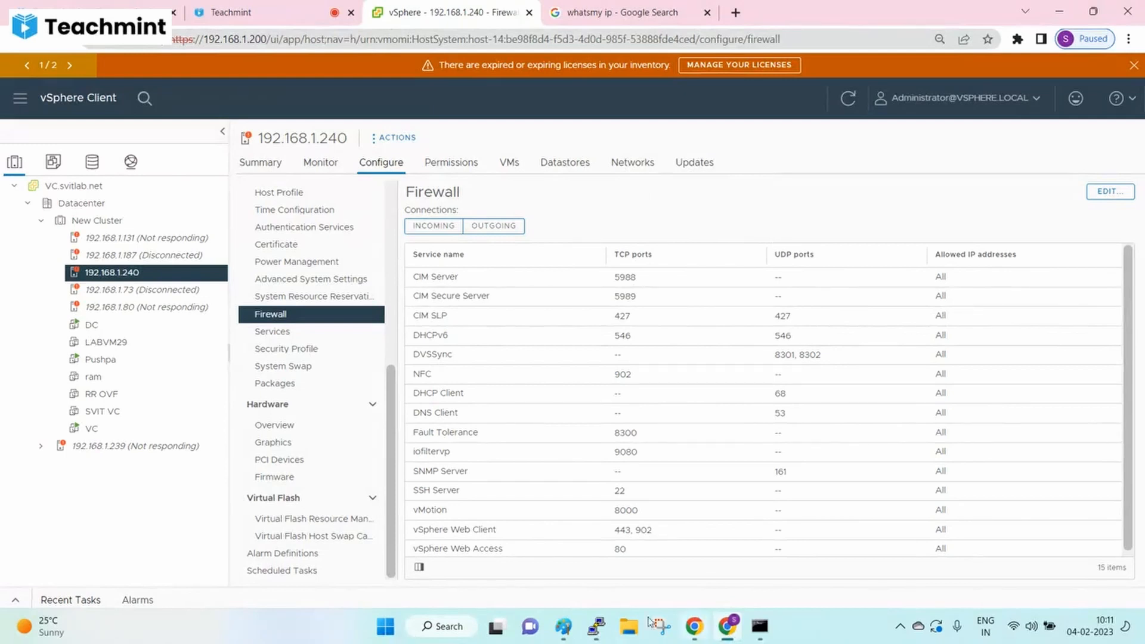
left_click(564, 626)
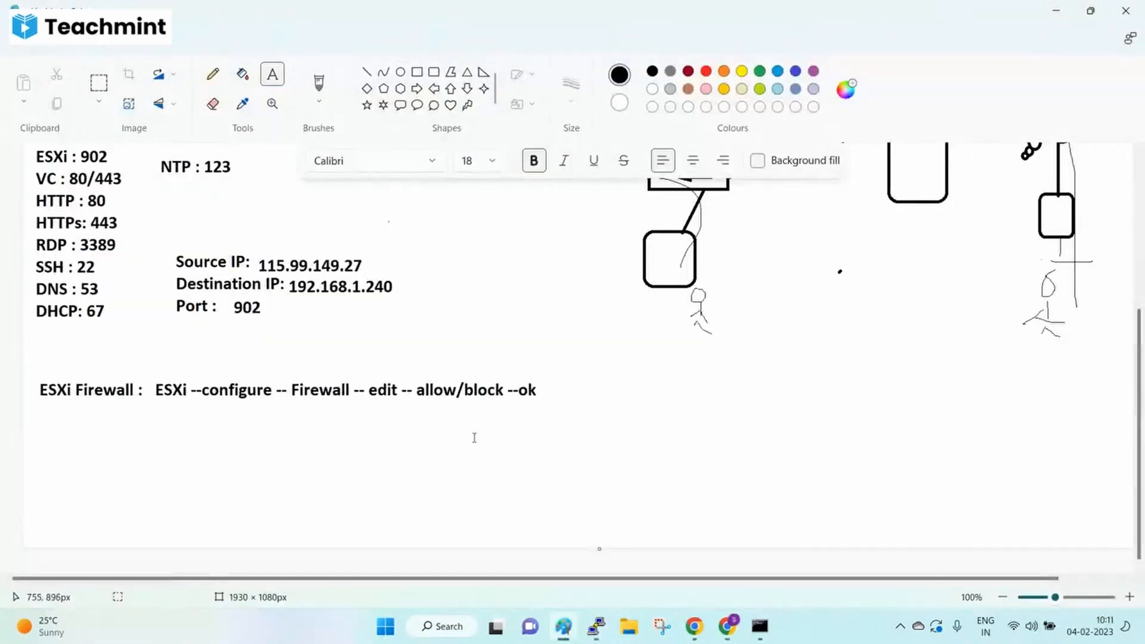
- Add a 'Windows Firewall:' heading in a wide text box below the ESXi Firewall line
left_click(596, 626)
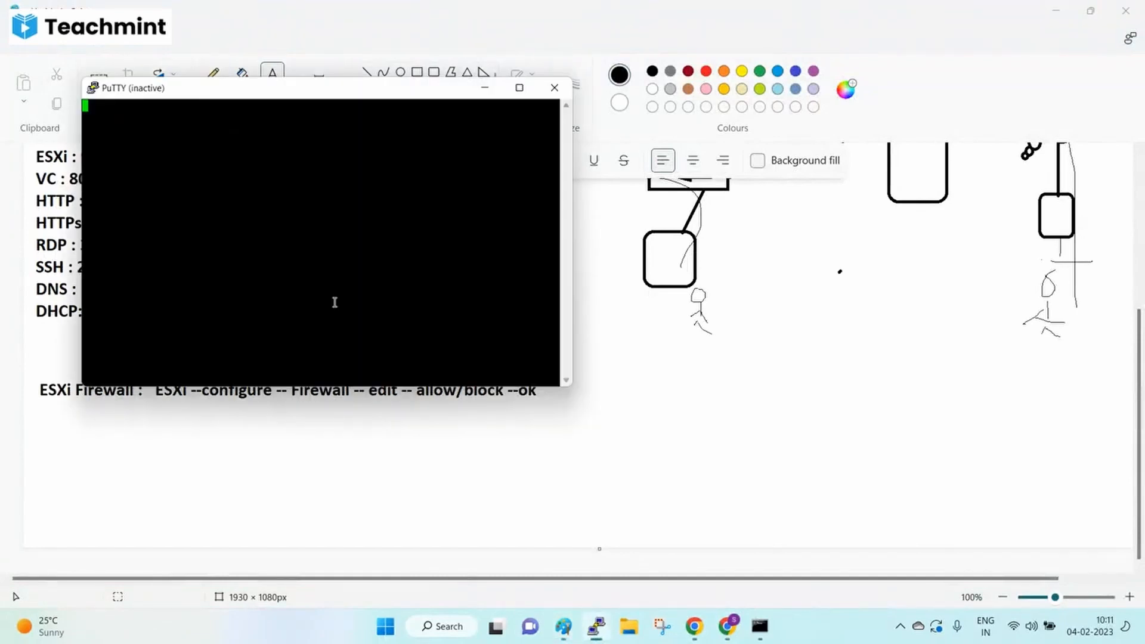
left_click(297, 494)
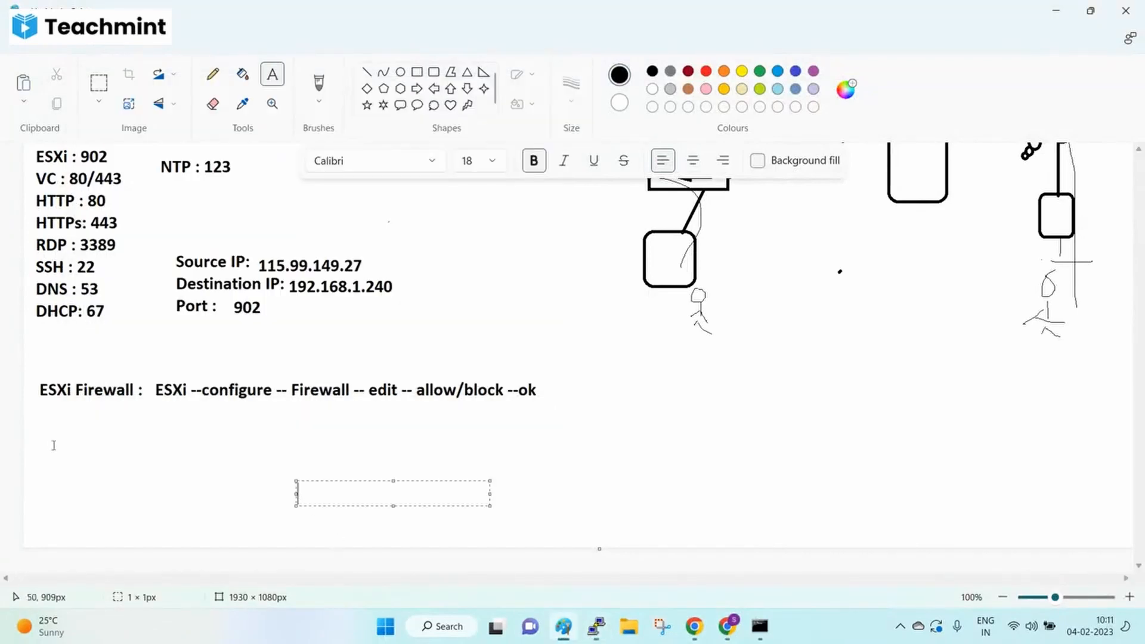
left_click_drag(37, 428, 1036, 538)
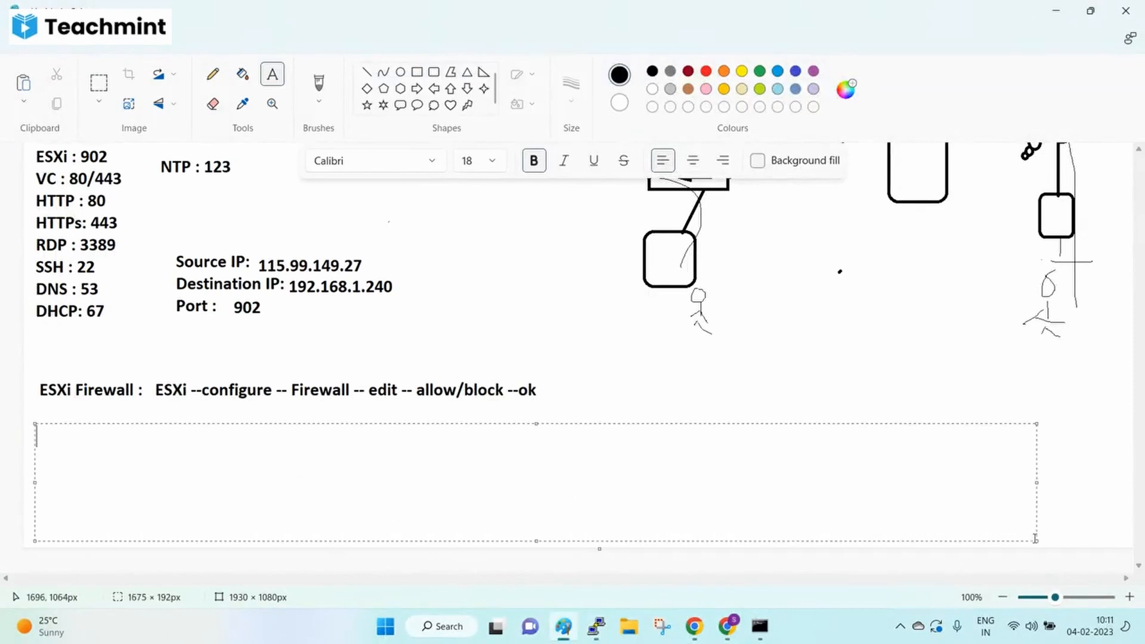
type("Windows ")
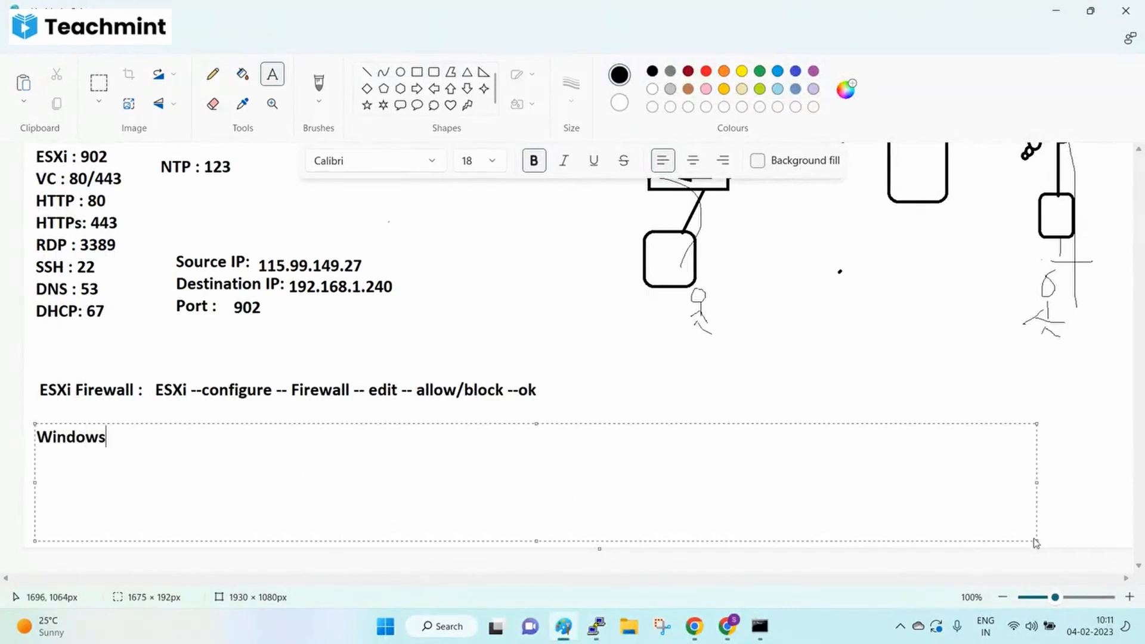
type("Firewall:")
key("Return")
key("Return")
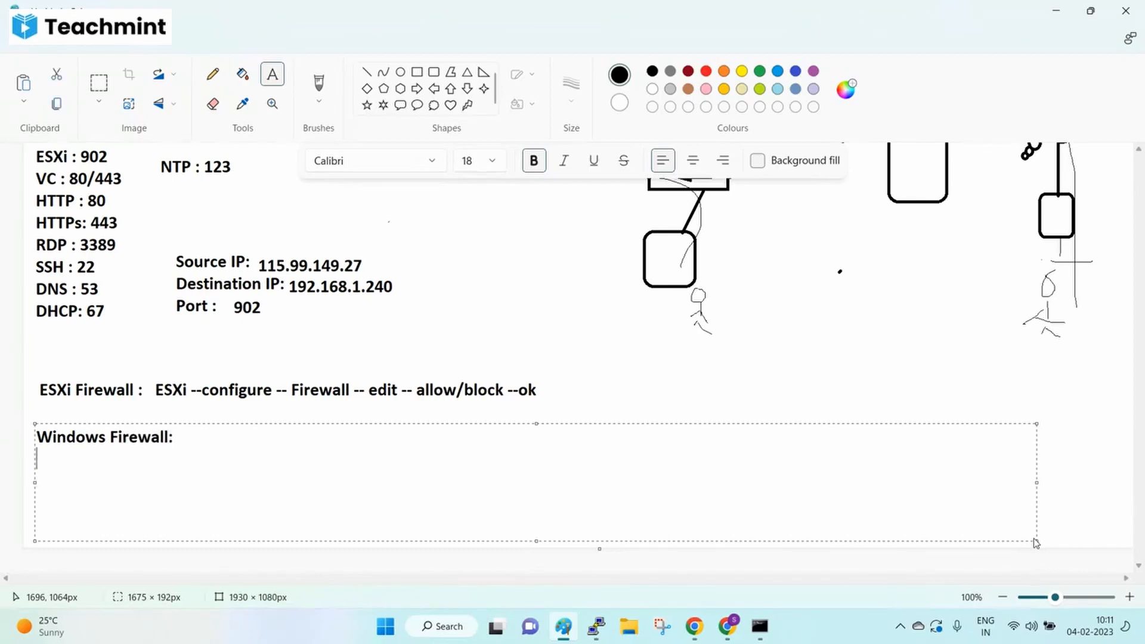
- Type the path Control panel -- system and security -- windows firewall -- advanced settings -- inbound rules -- new rule
type("Control ")
type("pab")
key("BackSpace")
type("nel -- system a")
type("dn se")
key("BackSpace")
key("BackSpace")
key("BackSpace")
key("BackSpace")
key("BackSpace")
type("dn")
key("BackSpace")
key("BackSpace")
key("BackSpace")
key("BackSpace")
type("and security --")
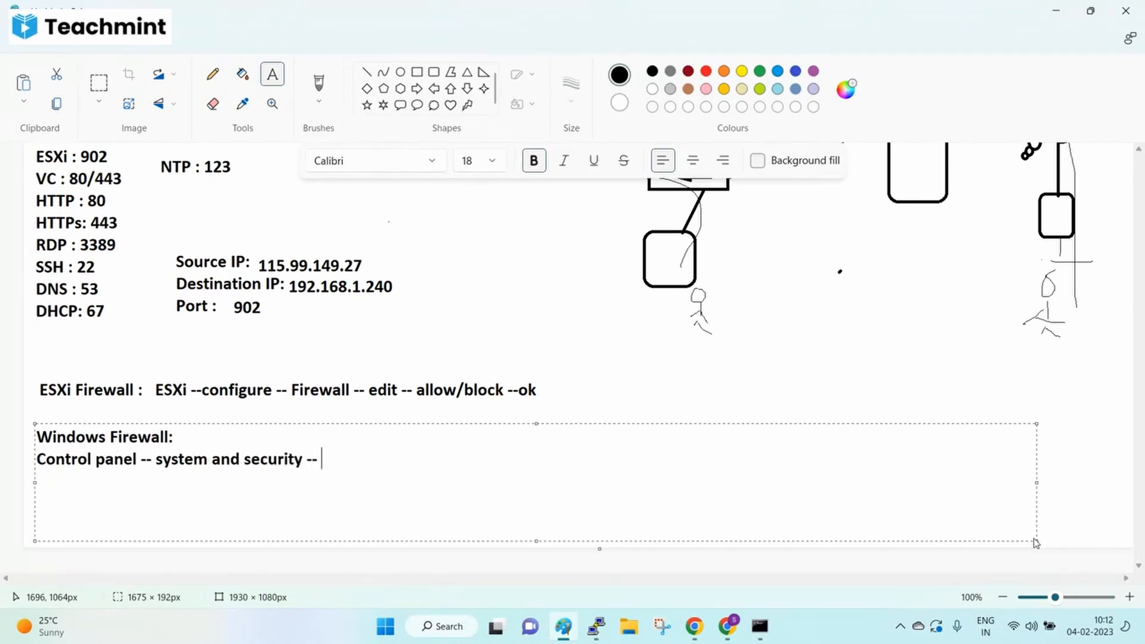
type(" windows firewall -- advanced settings -- ")
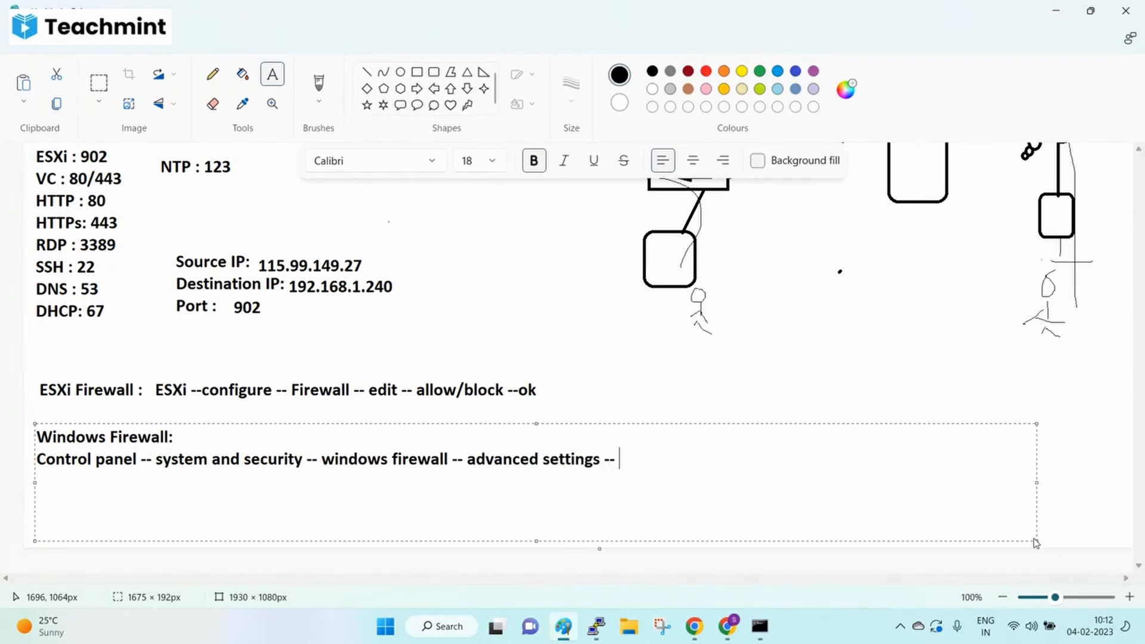
type("inbound rules -- new rule -- select port -")
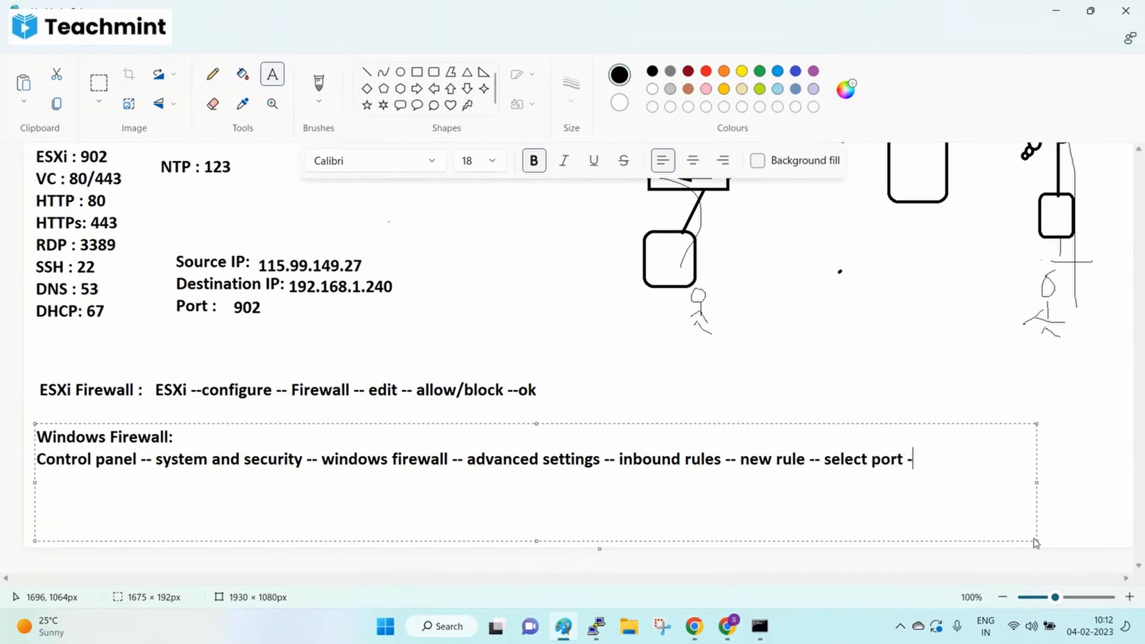
- Finish with select port -- enter port number -- allow/block -- for all -- enter name for firewall rule -- ok
type("- enter port numbe")
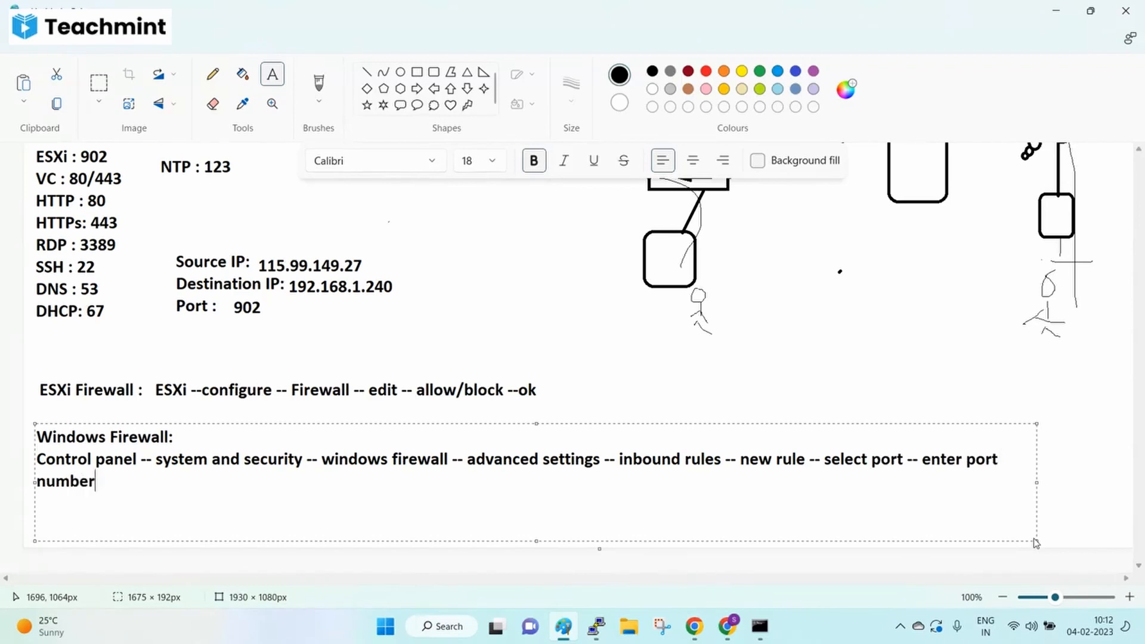
type("r -- allow/block -- ")
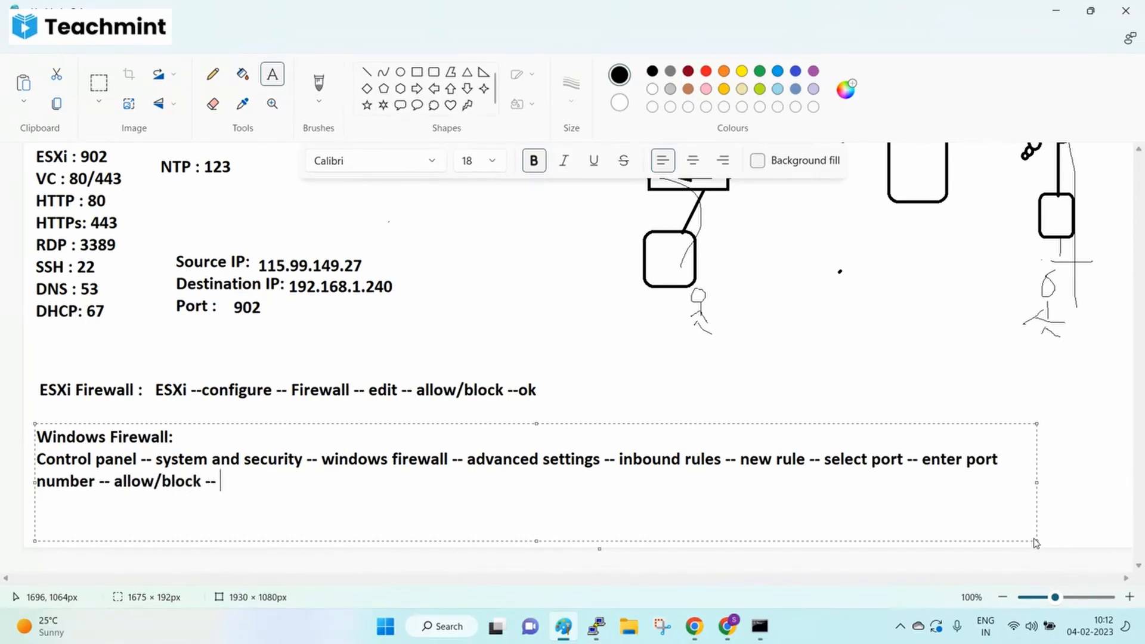
type("for all -- enter ")
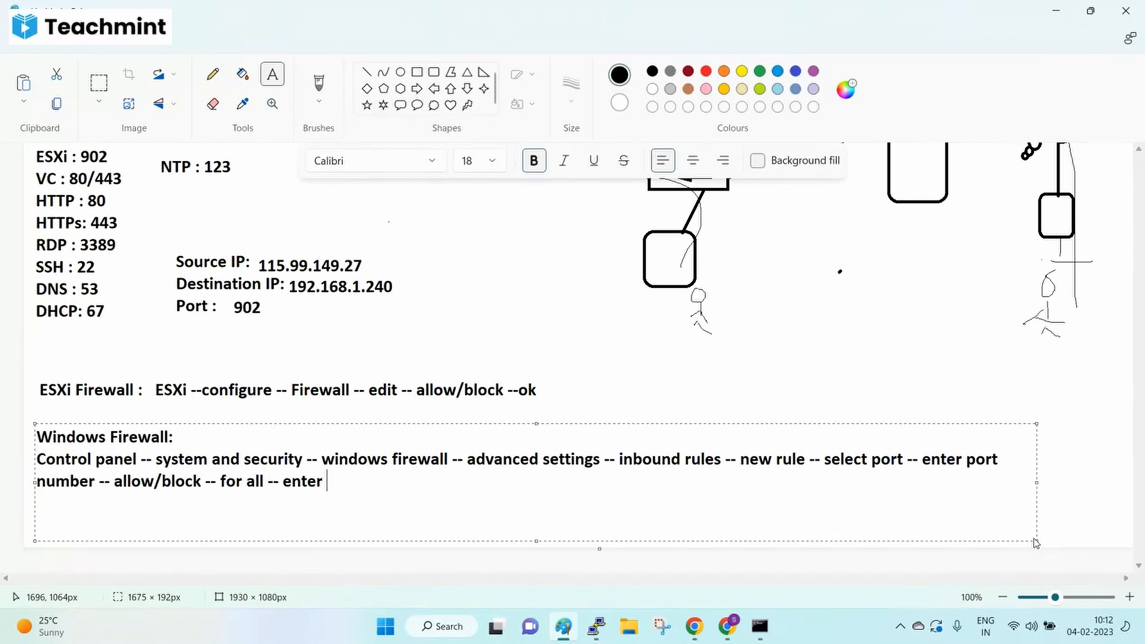
type("name fore for")
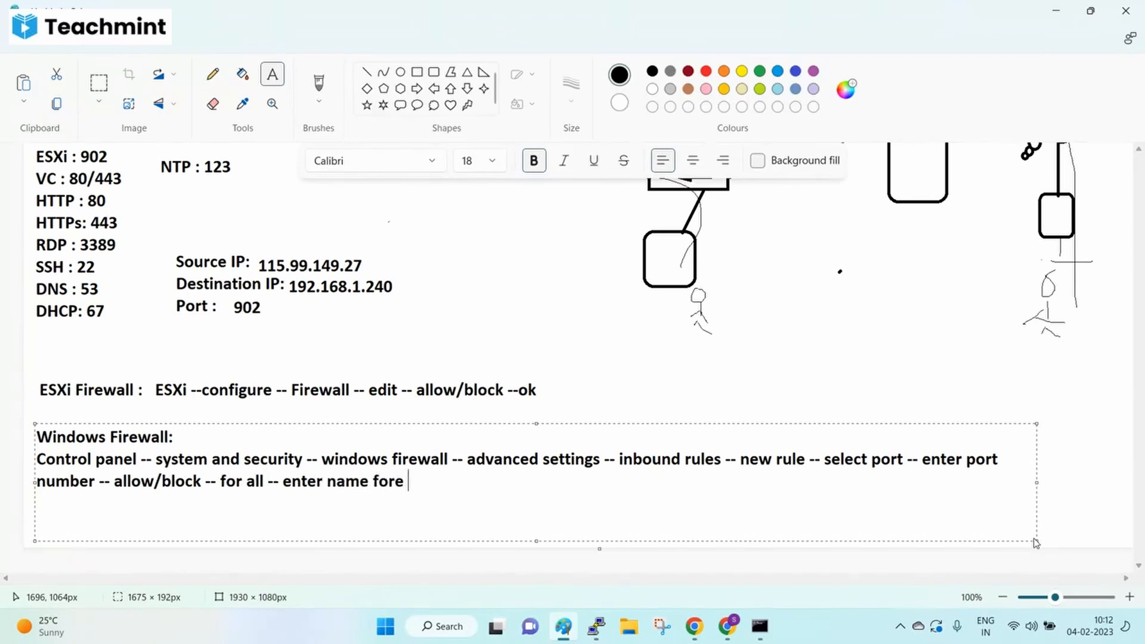
key("BackSpace")
key("BackSpace")
type("irewall ru")
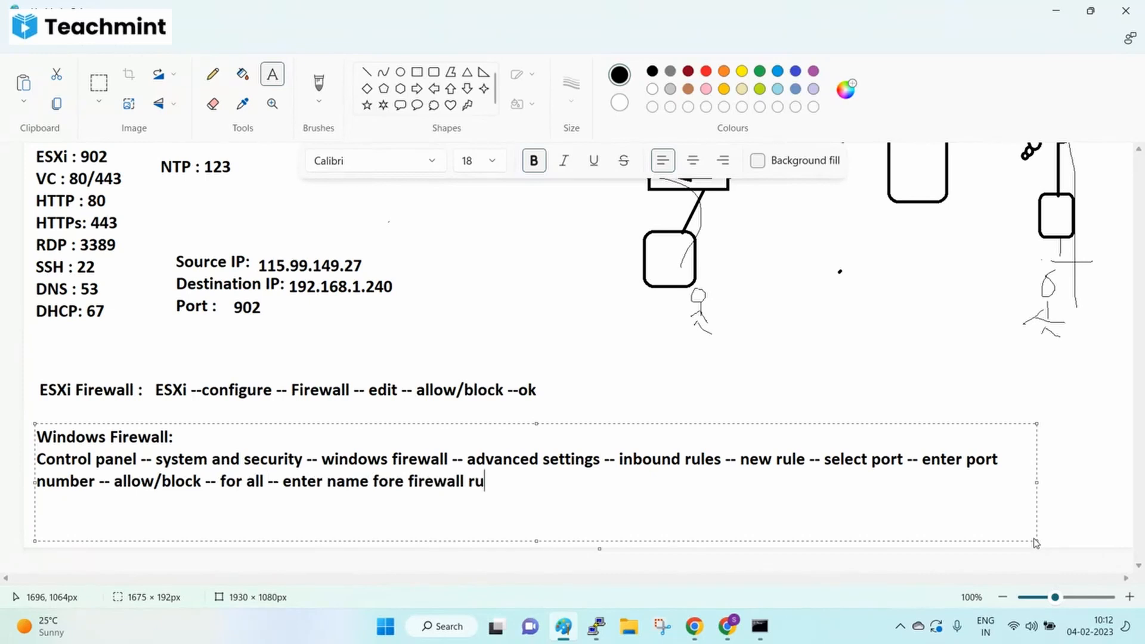
type("le --ok")
left_click(769, 386)
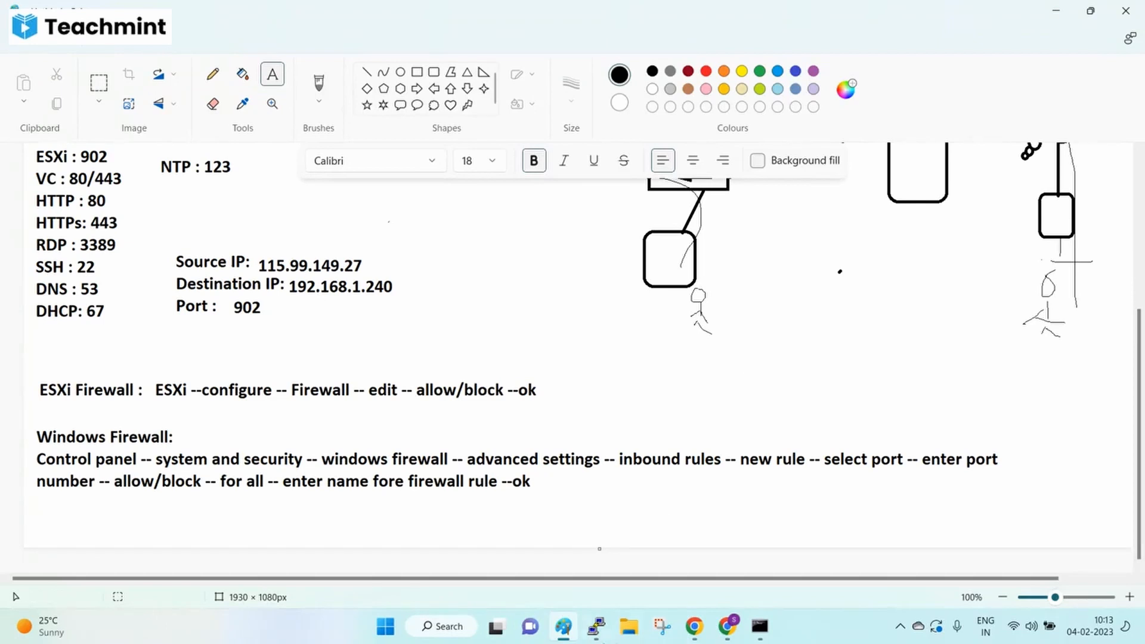
left_click(728, 627)
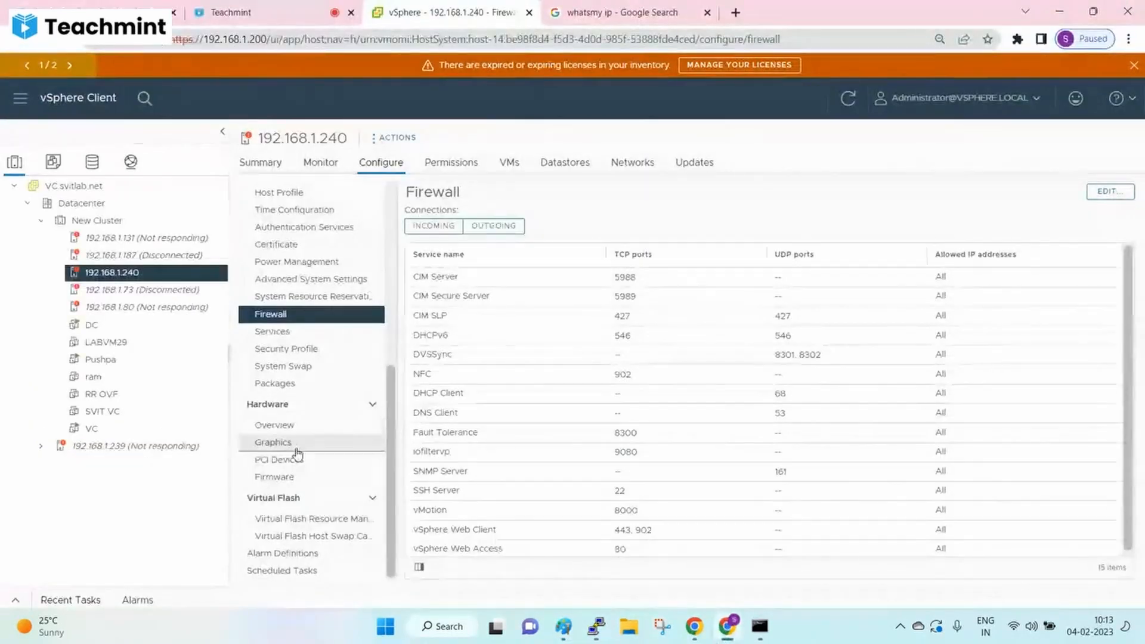
- Launch the DC VM's web console in a new tab and sign in with the password
left_click(92, 325)
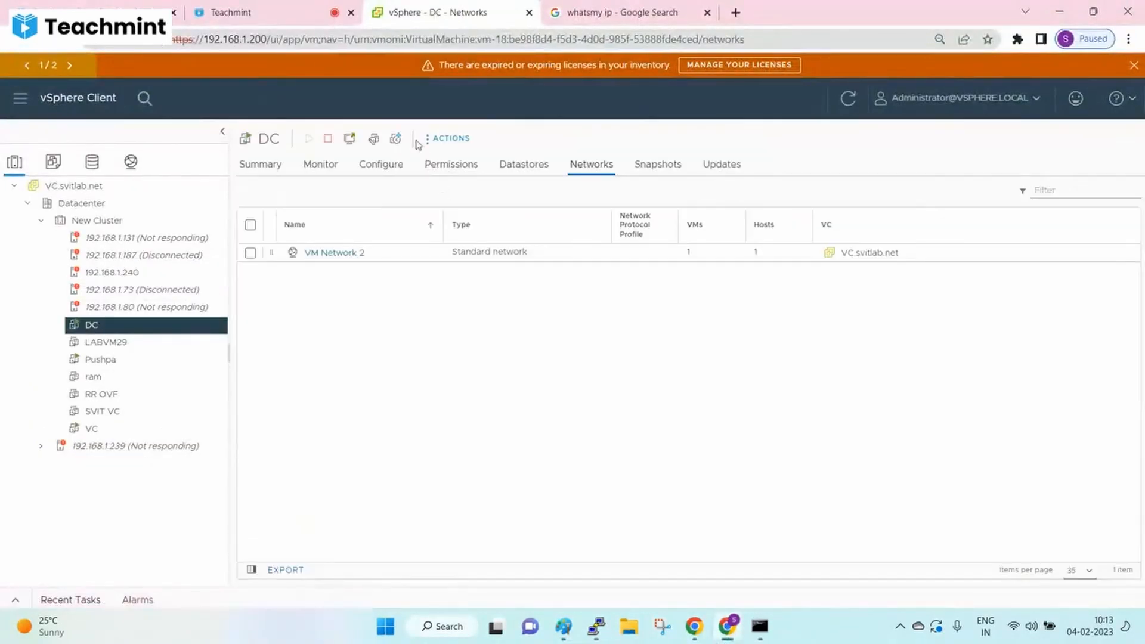
left_click(350, 138)
left_click(722, 386)
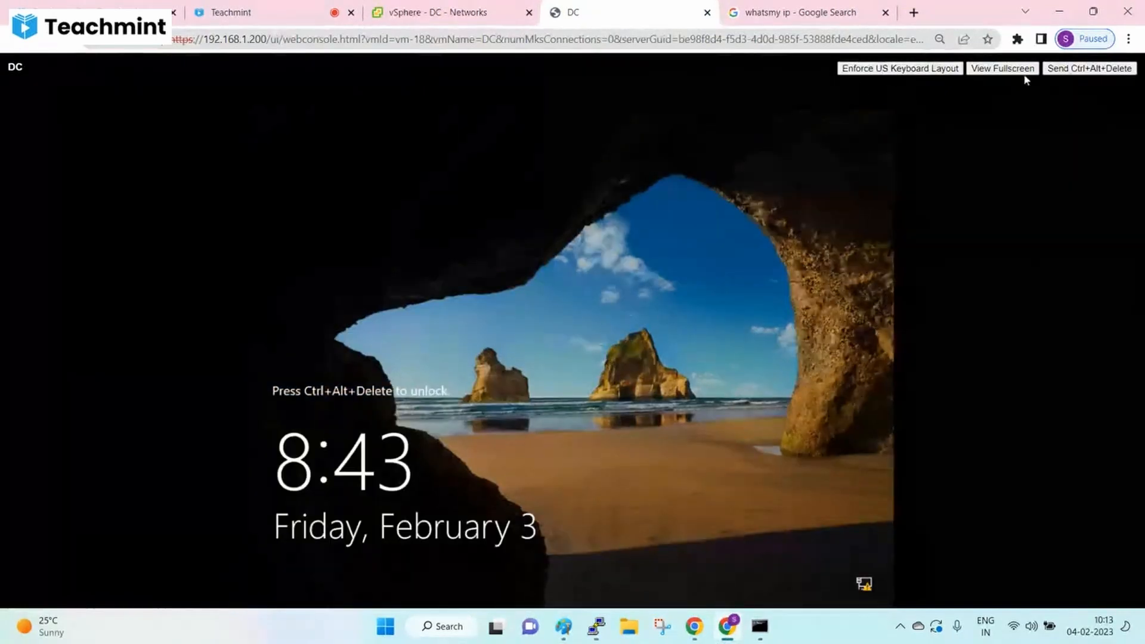
left_click(1074, 74)
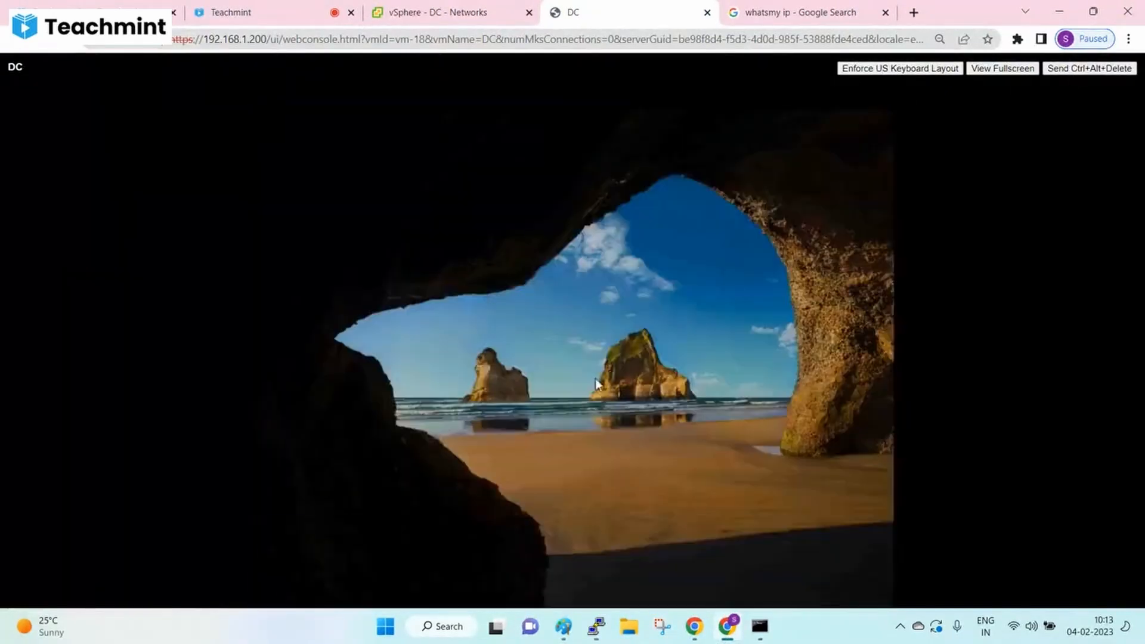
type("••••••••••")
key("Return")
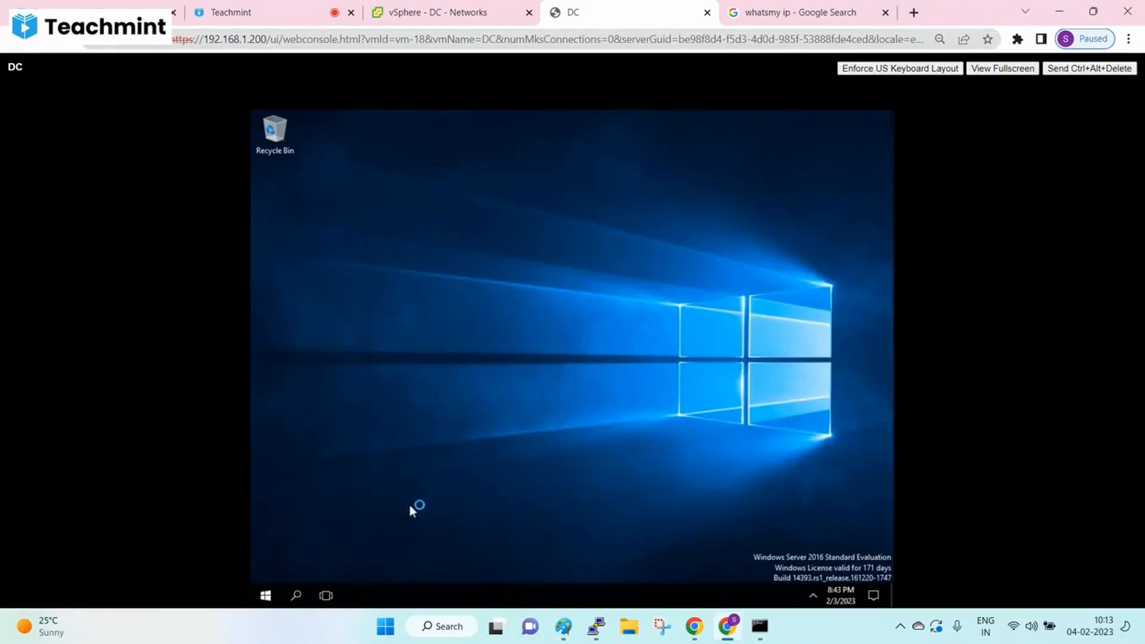
- Make the console full screen, dismiss Shutdown Event Tracker, and close Server Manager
left_click(982, 70)
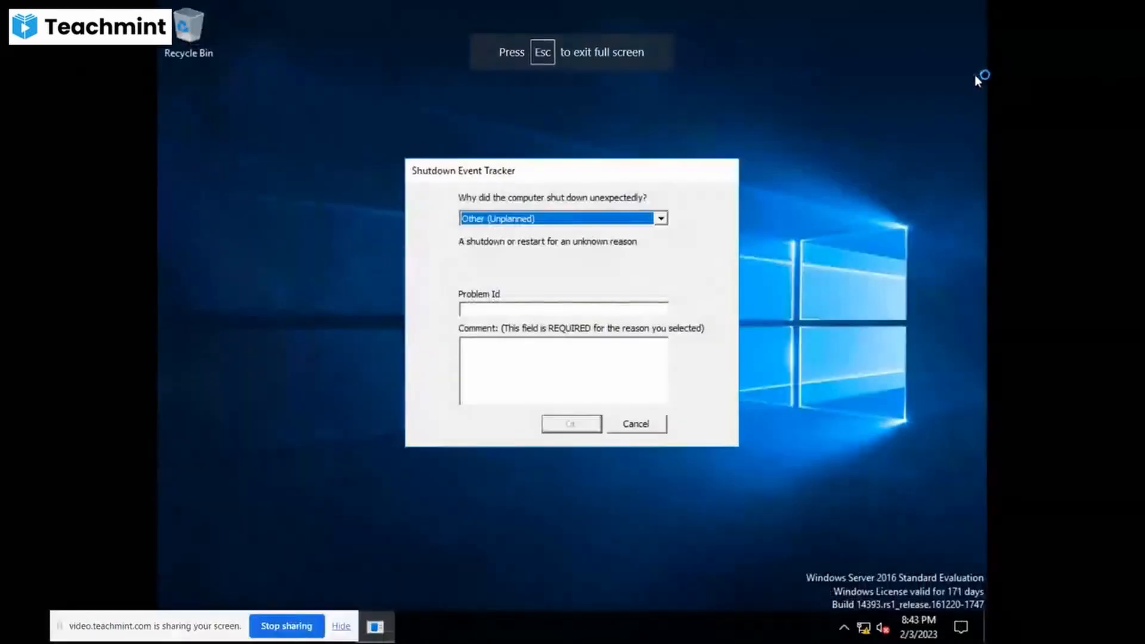
left_click(642, 425)
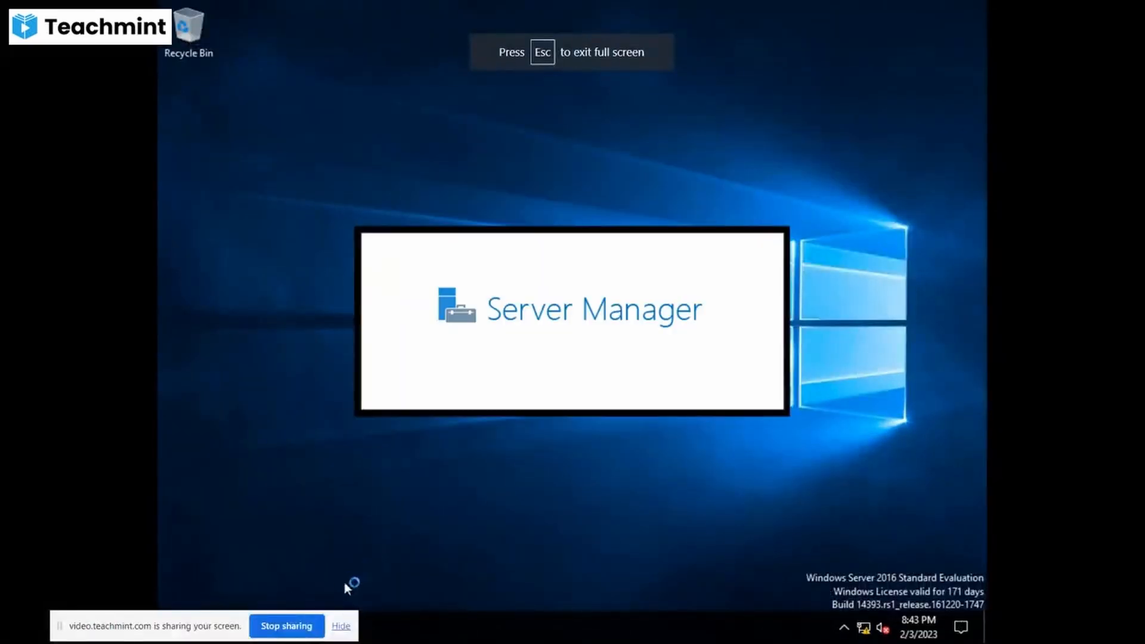
left_click(220, 622)
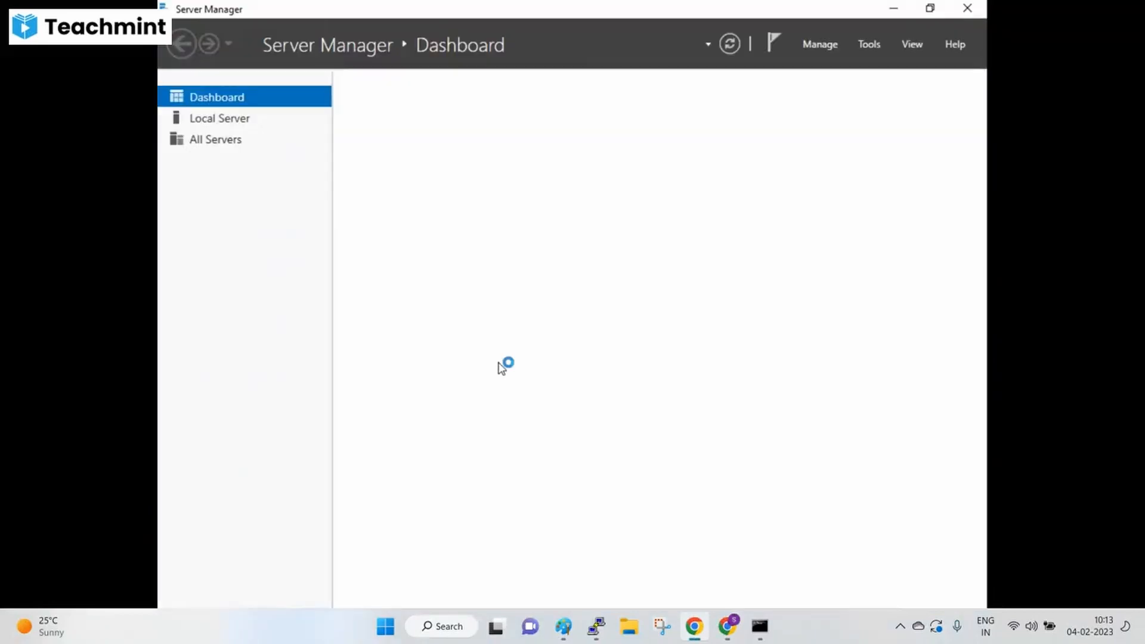
left_click(968, 9)
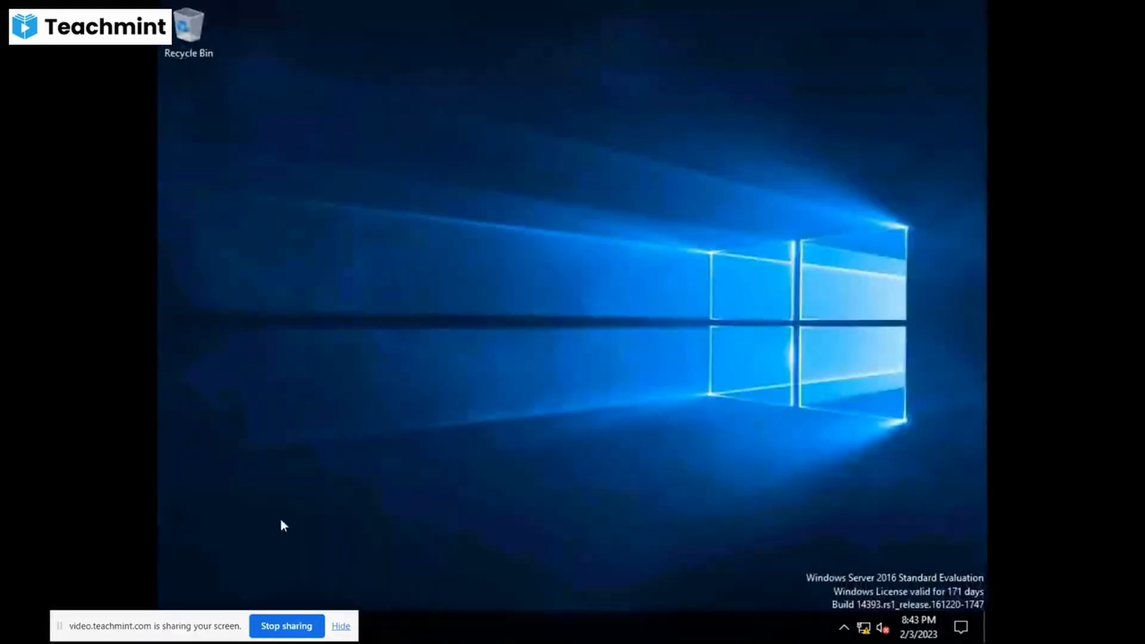
mouse_move(224, 624)
left_mouse_down()
mouse_move(378, 606)
mouse_move(831, 642)
left_mouse_up()
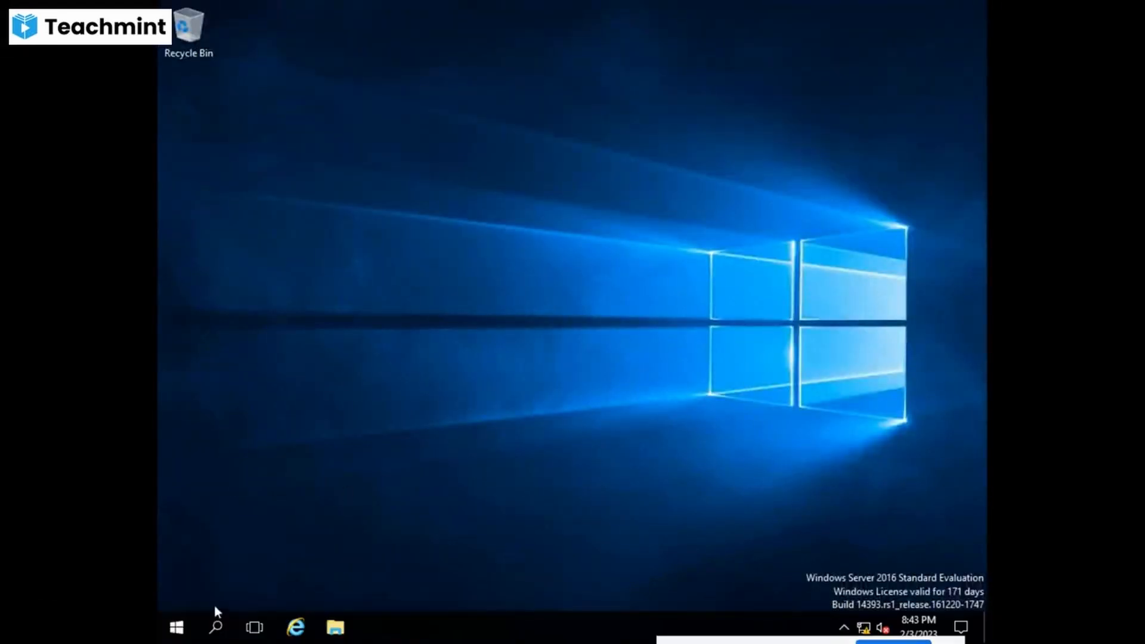
- Go to Control Panel > System and Security > Windows Firewall, dismissing the updates notice
left_click(178, 630)
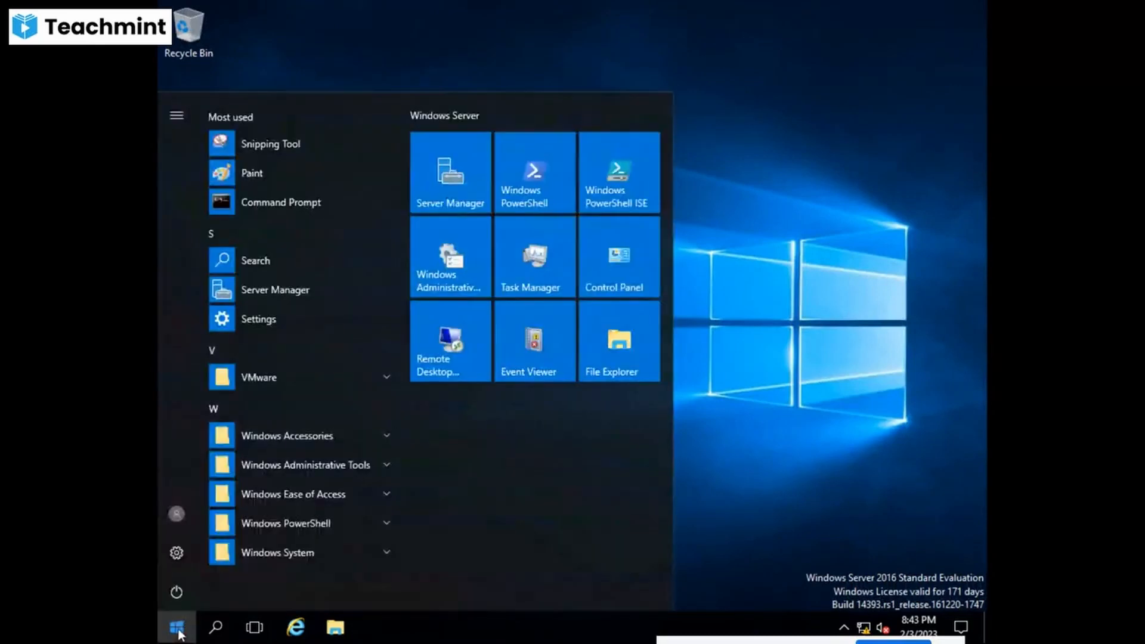
left_click(622, 280)
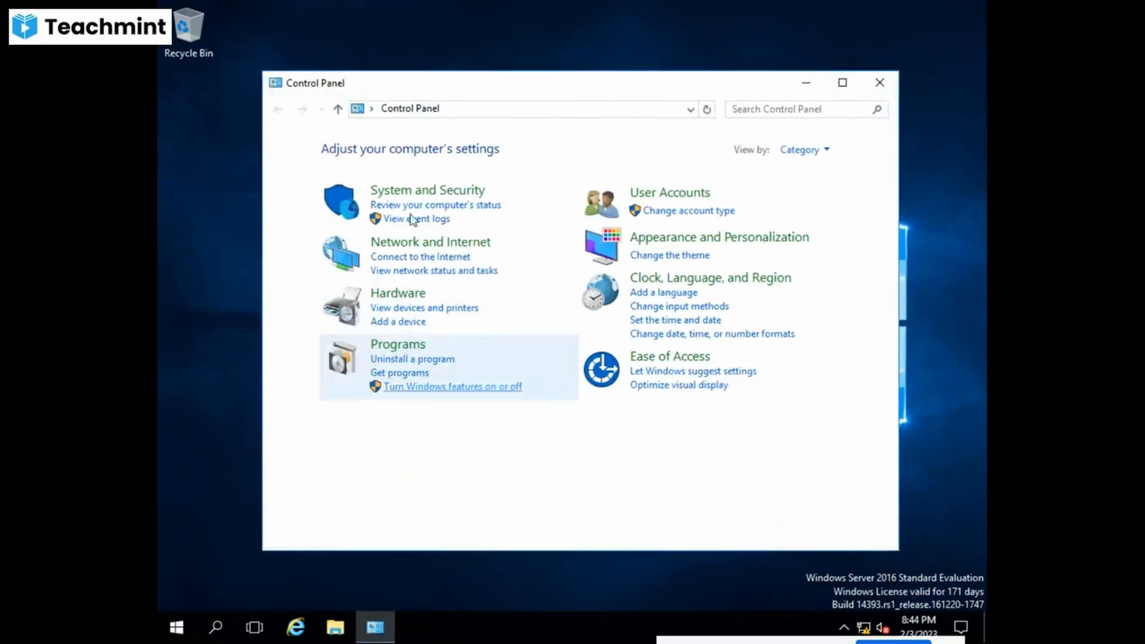
left_click(407, 193)
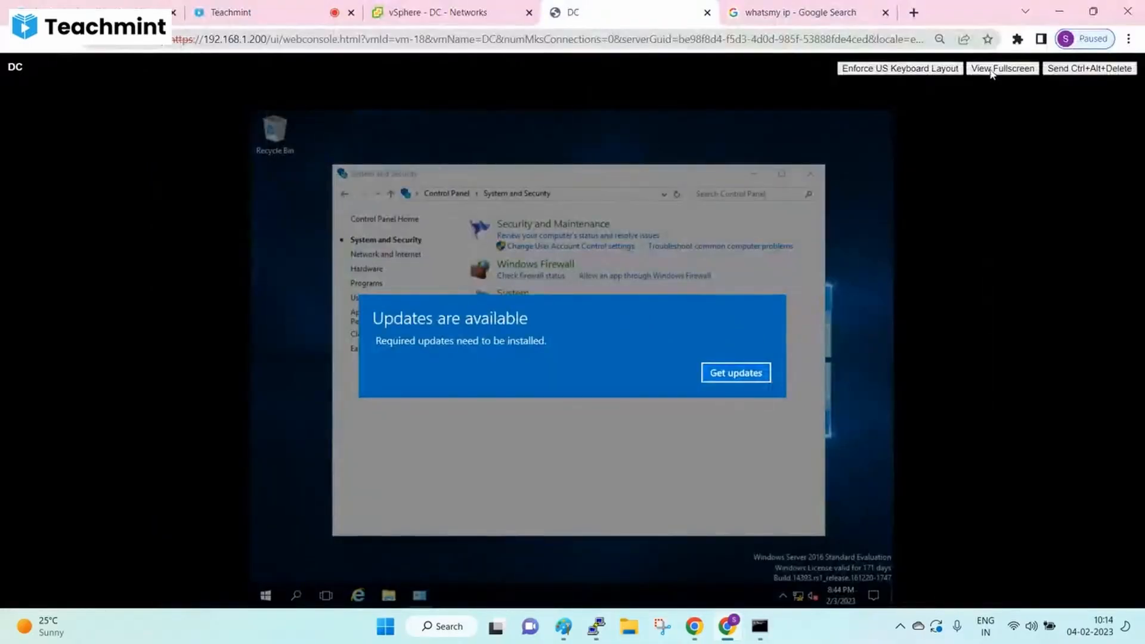
left_click(992, 69)
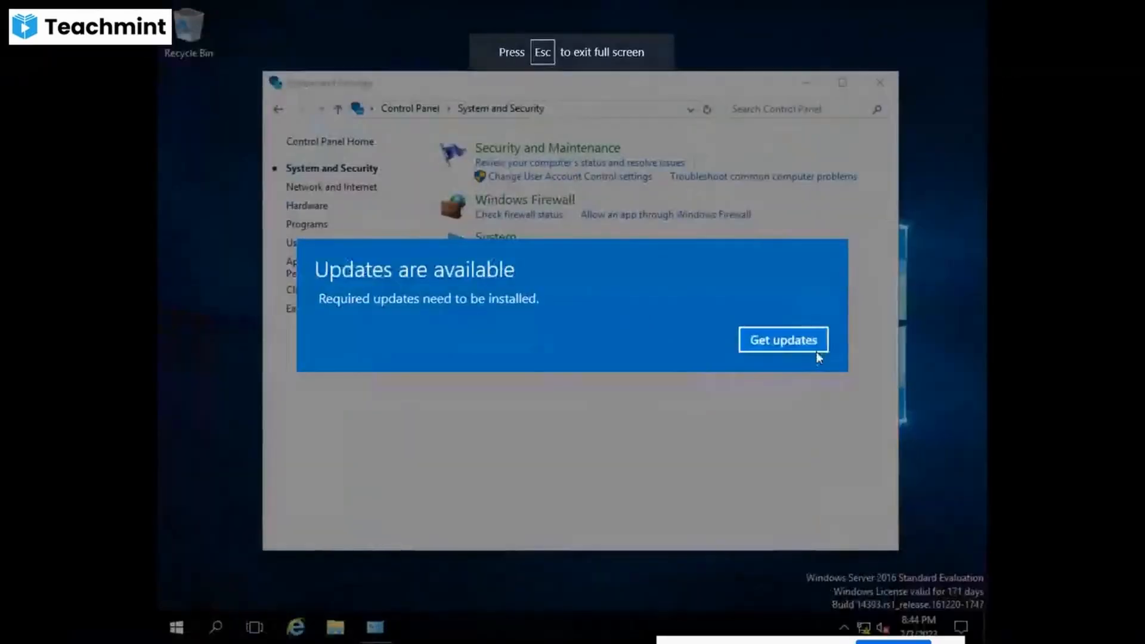
left_click(794, 346)
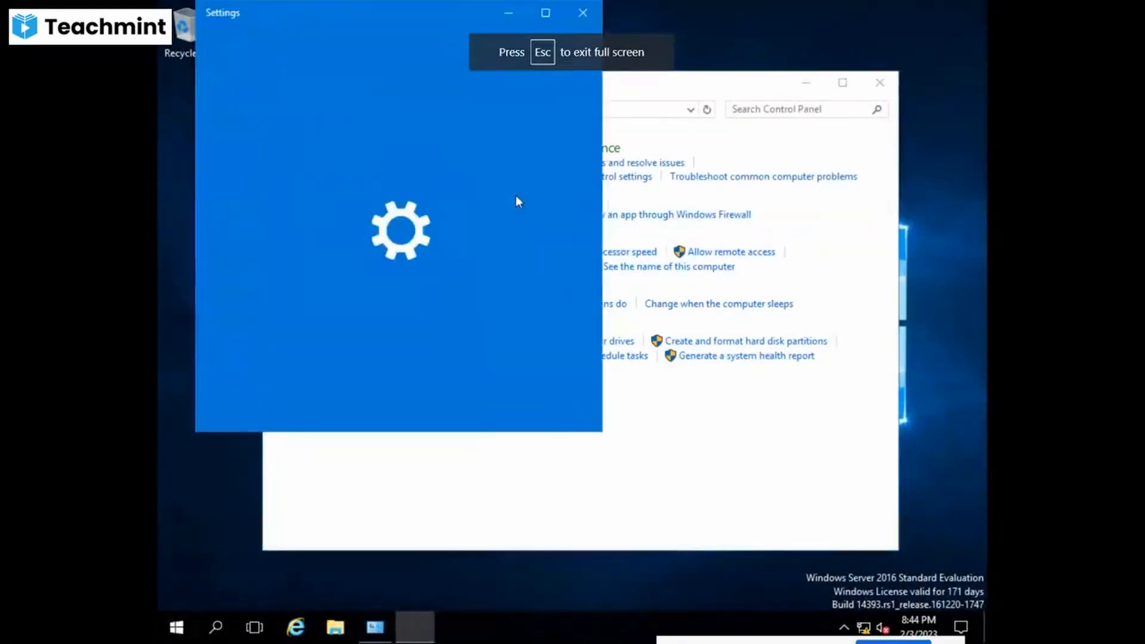
left_click(577, 12)
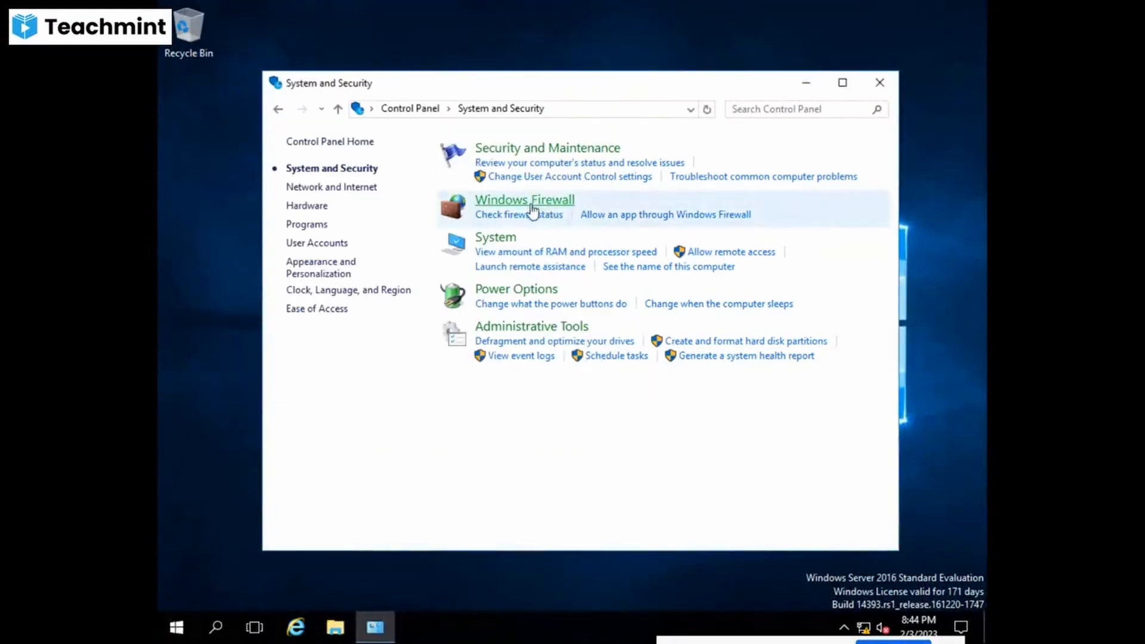
left_click(498, 206)
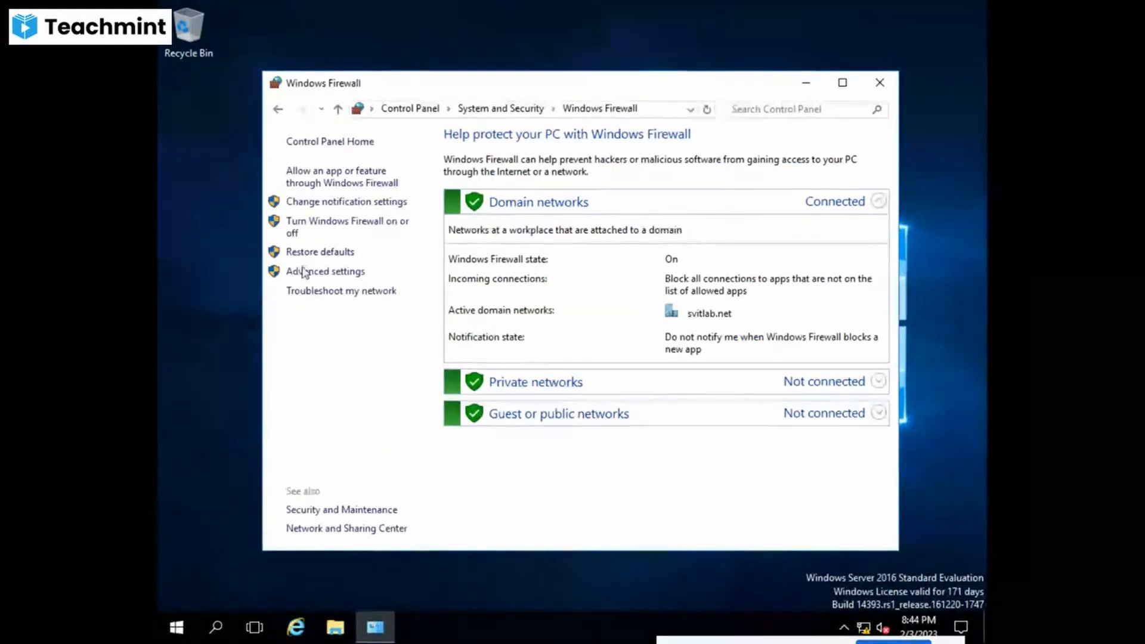
- Toggle domain, private and public firewalls off, then cancel, leaving them unchanged
left_click(338, 231)
left_click(395, 258)
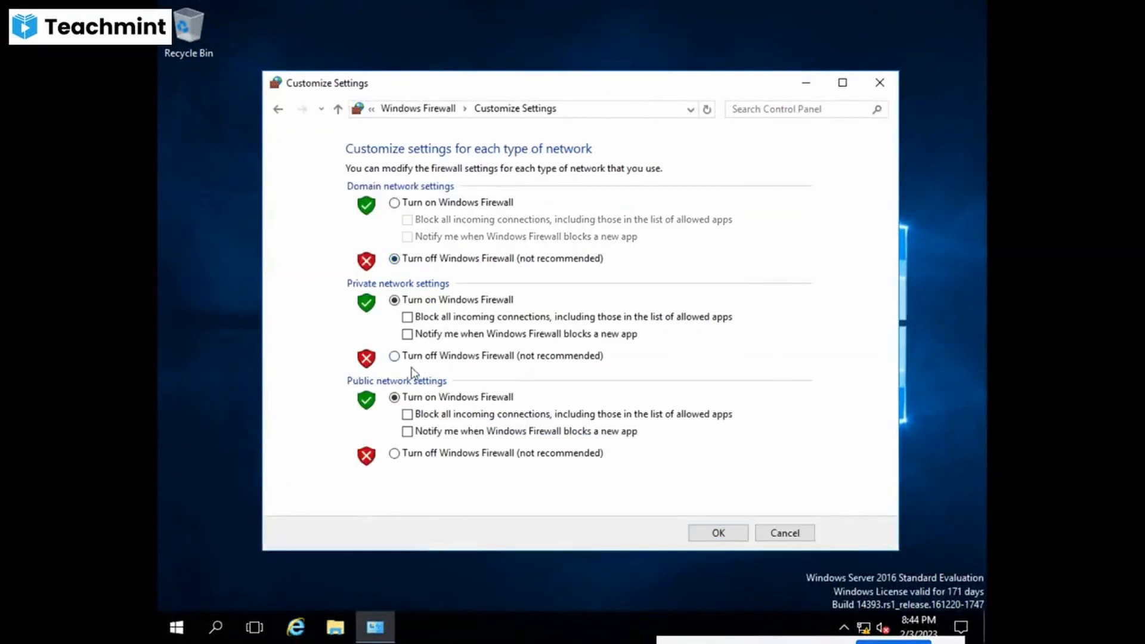
left_click(394, 357)
left_click(394, 453)
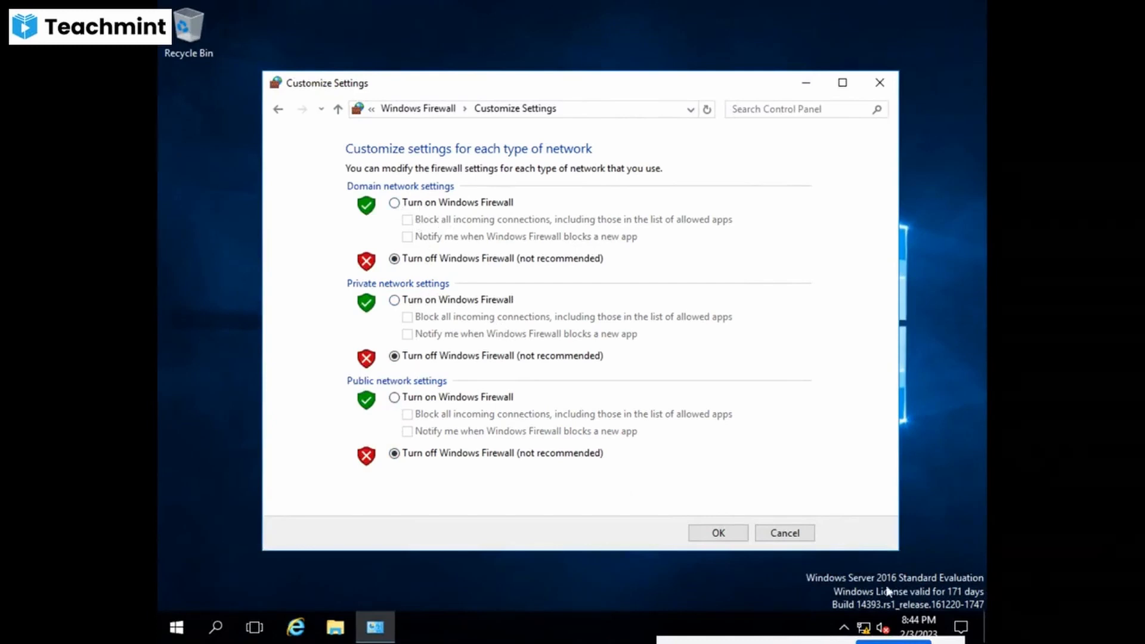
left_click(799, 537)
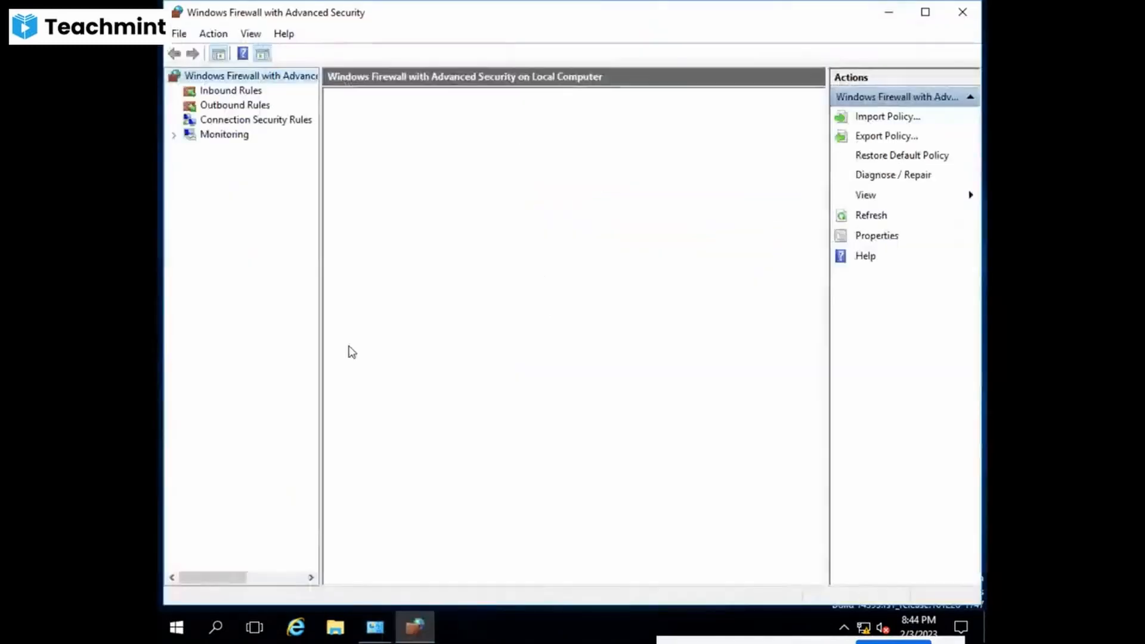
- Browse Inbound and Outbound Rules, then start a New Rule from the Inbound Rules actions
left_click(234, 92)
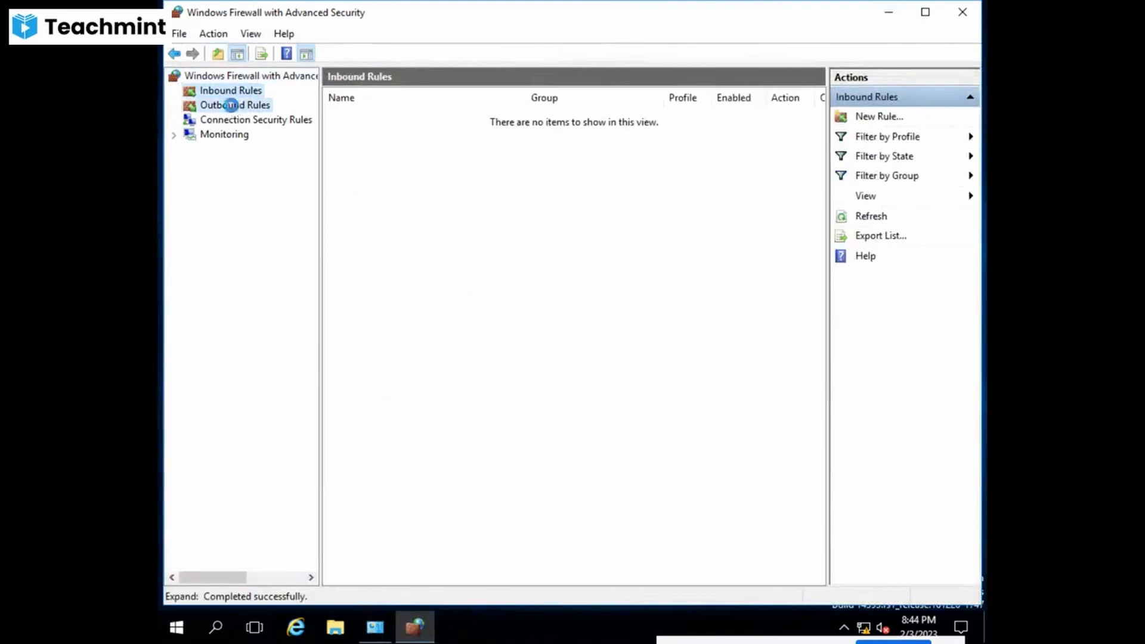
left_click(234, 106)
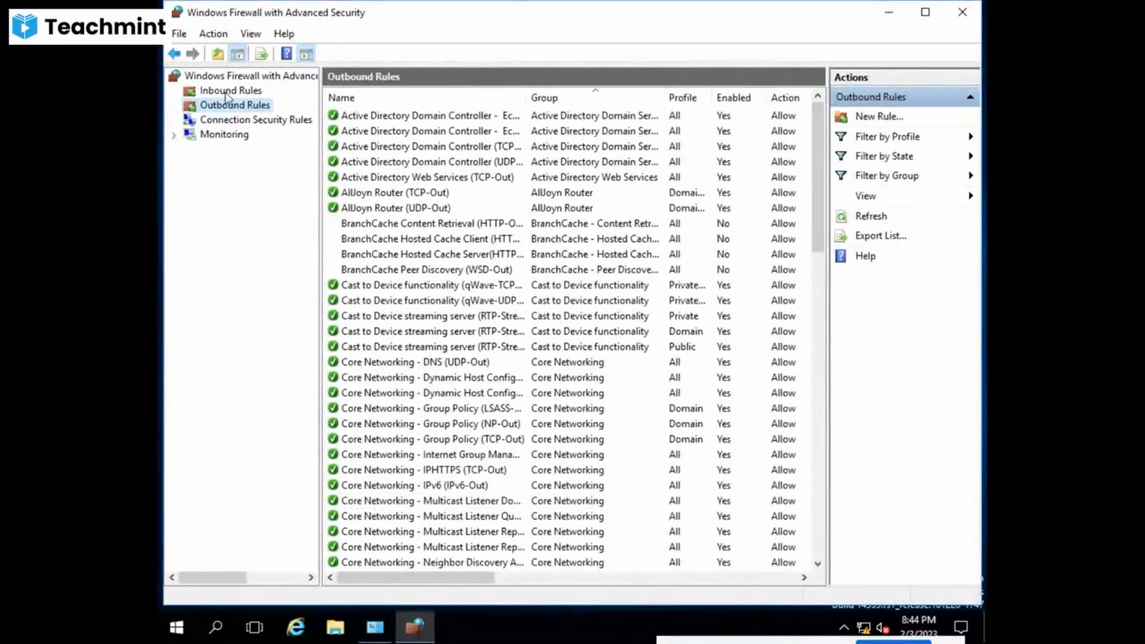
left_click(262, 94)
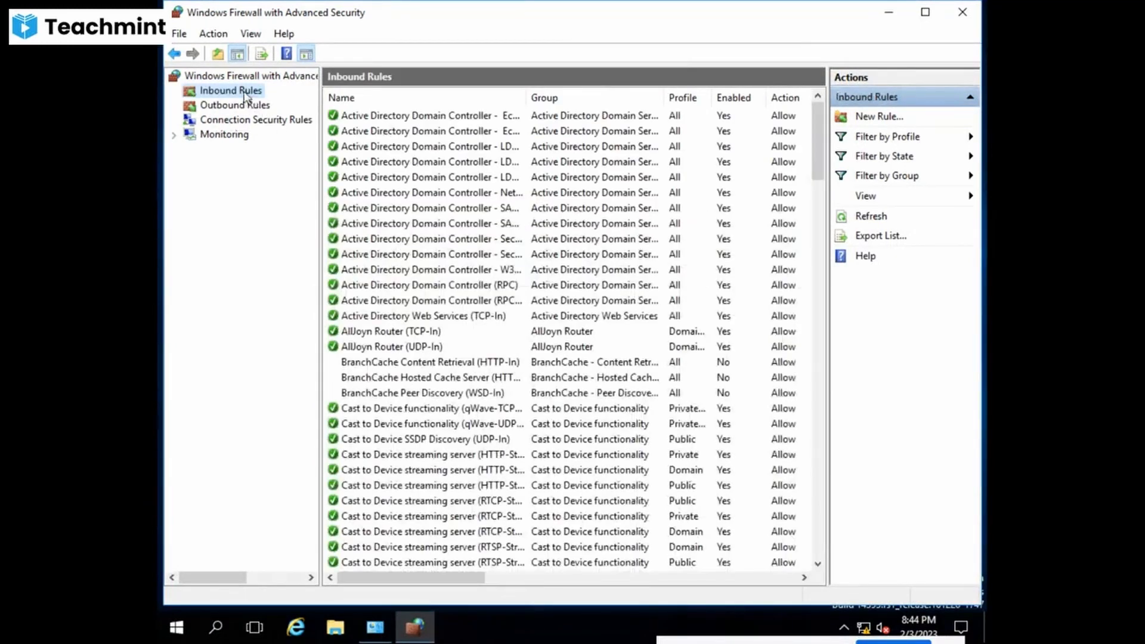
right_click(244, 94)
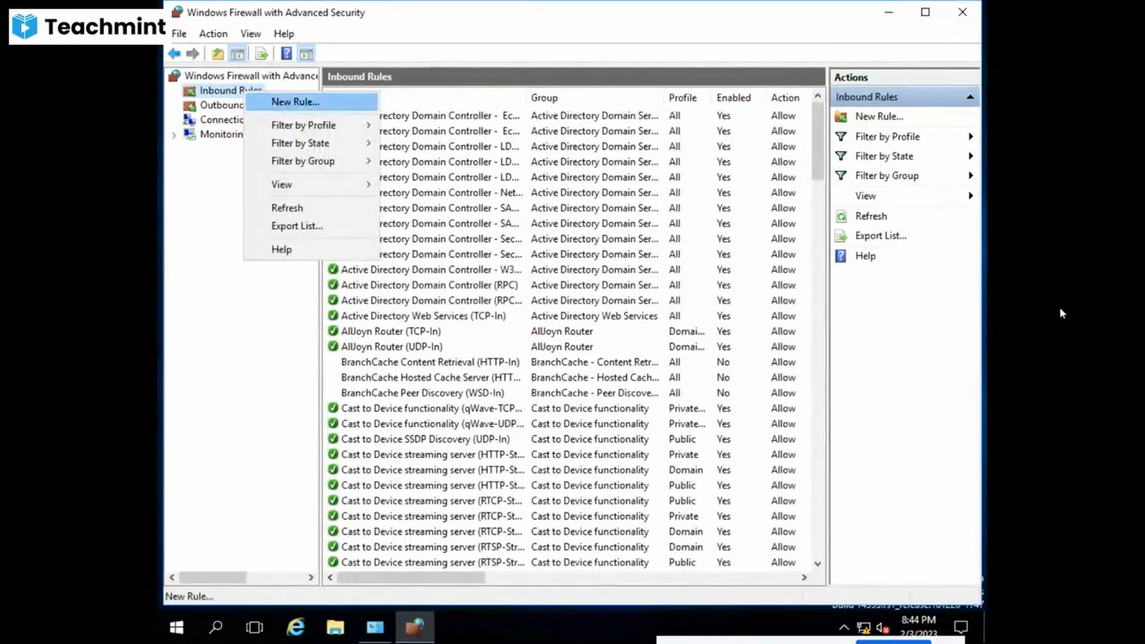
left_click(881, 118)
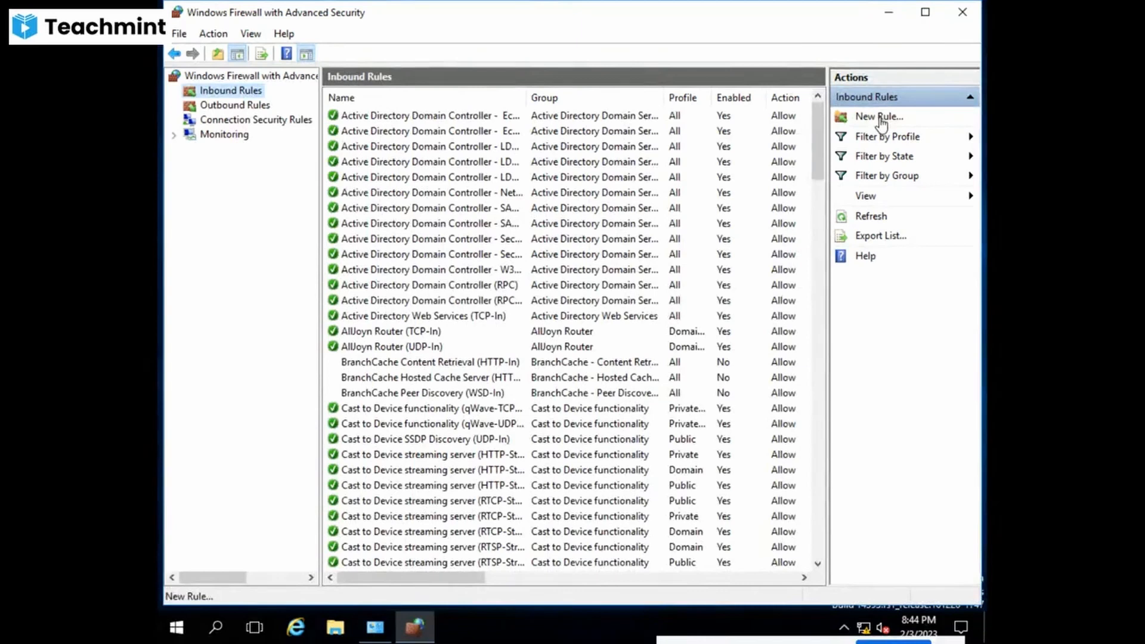
left_click(881, 120)
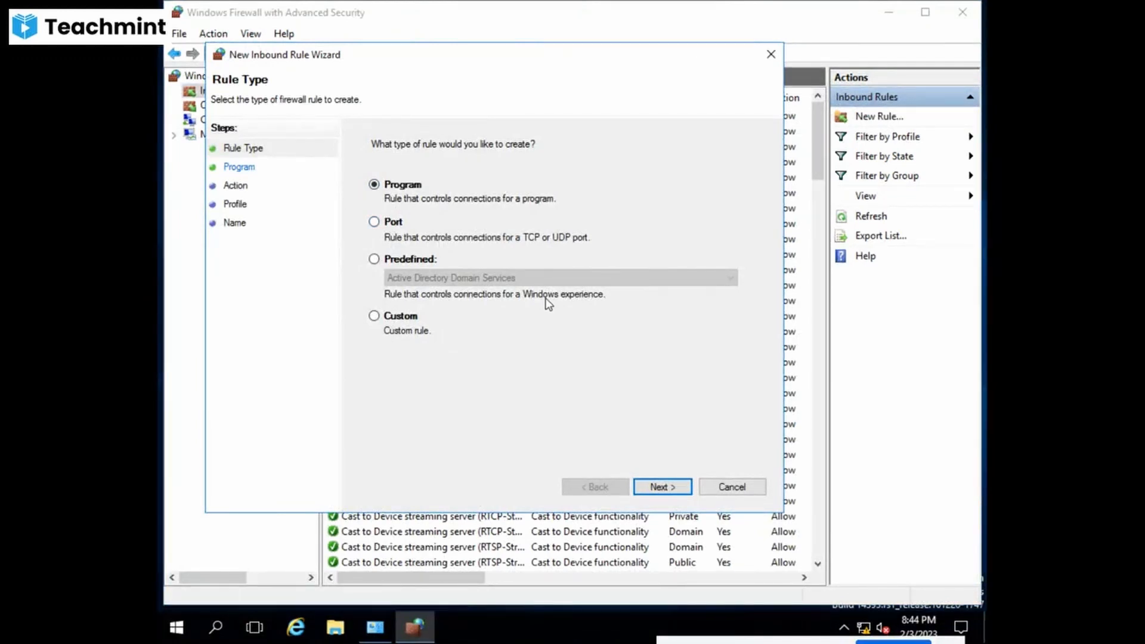
- Make the new inbound rule a Port rule for local port 80
left_click(387, 223)
left_click(662, 487)
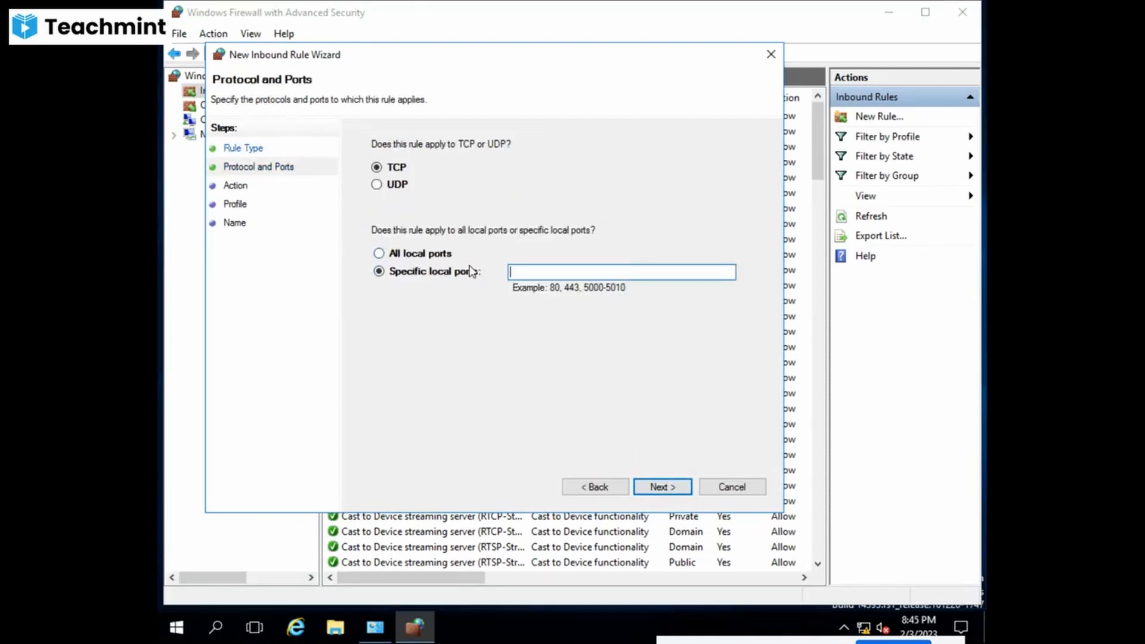
left_click(547, 270)
type("80")
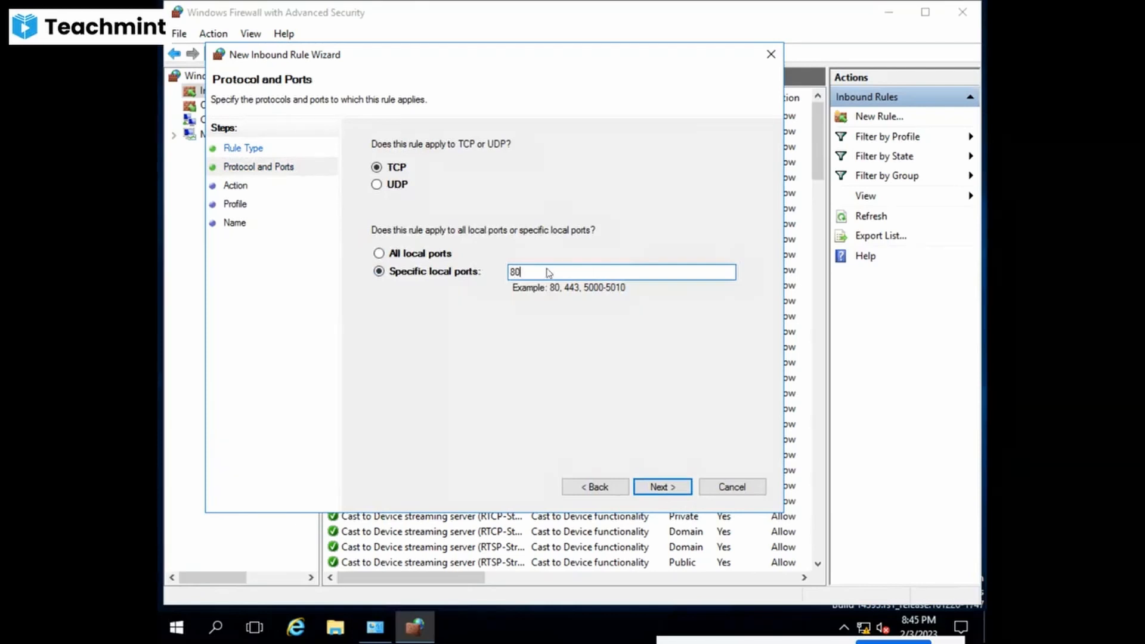
left_click(676, 487)
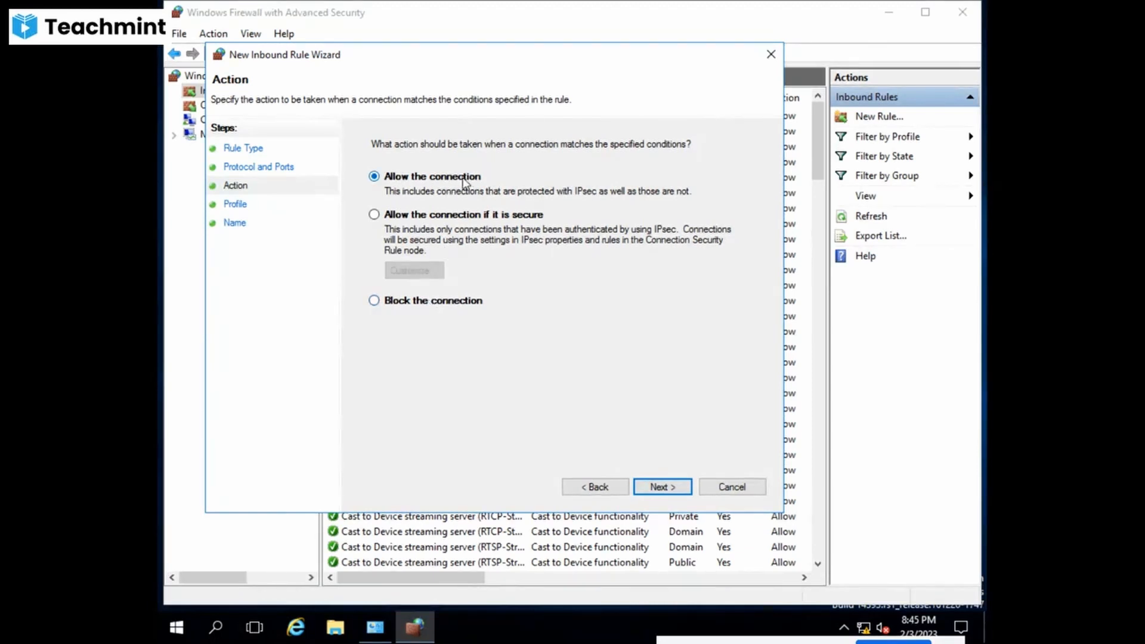
- Block the connection on all profiles, name it Block HTTP, and finish the wizard
left_click(404, 300)
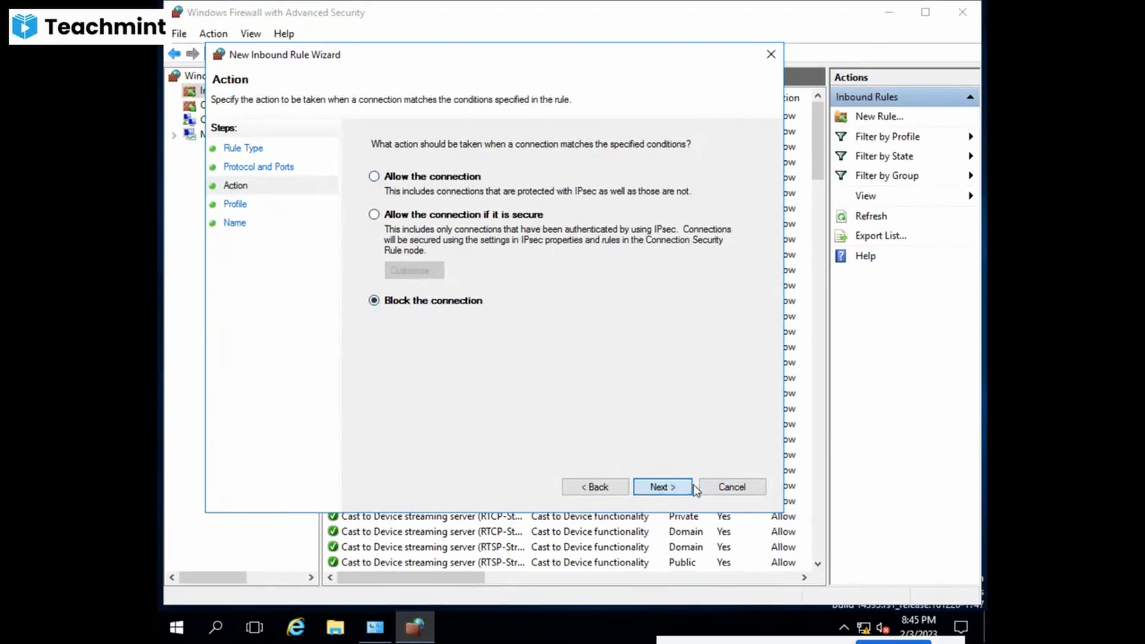
left_click(663, 487)
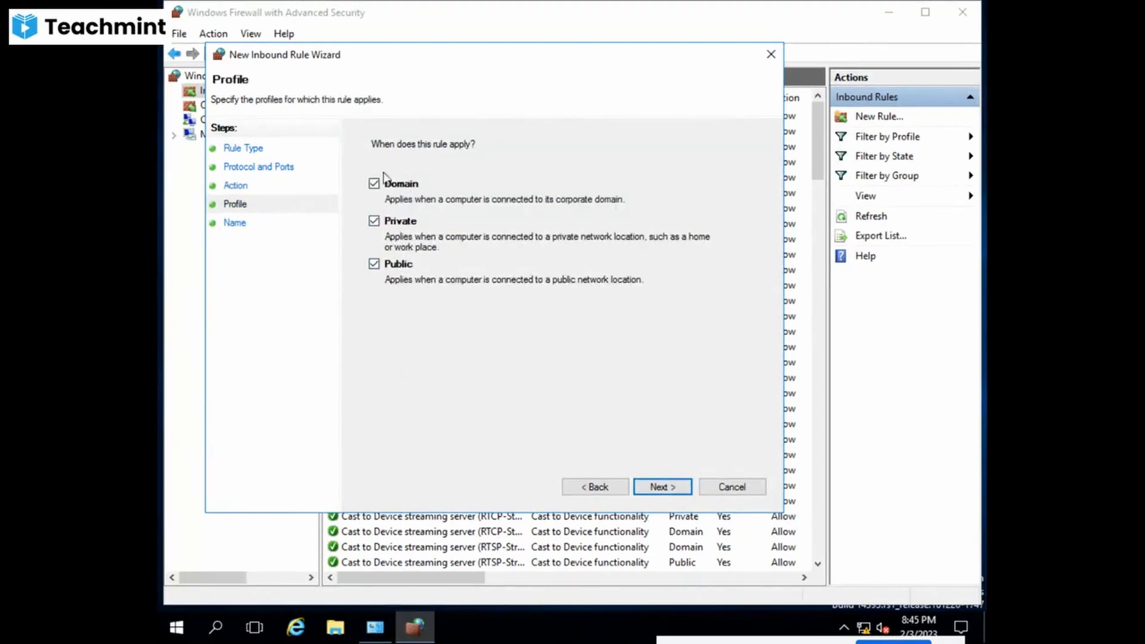
left_click(654, 488)
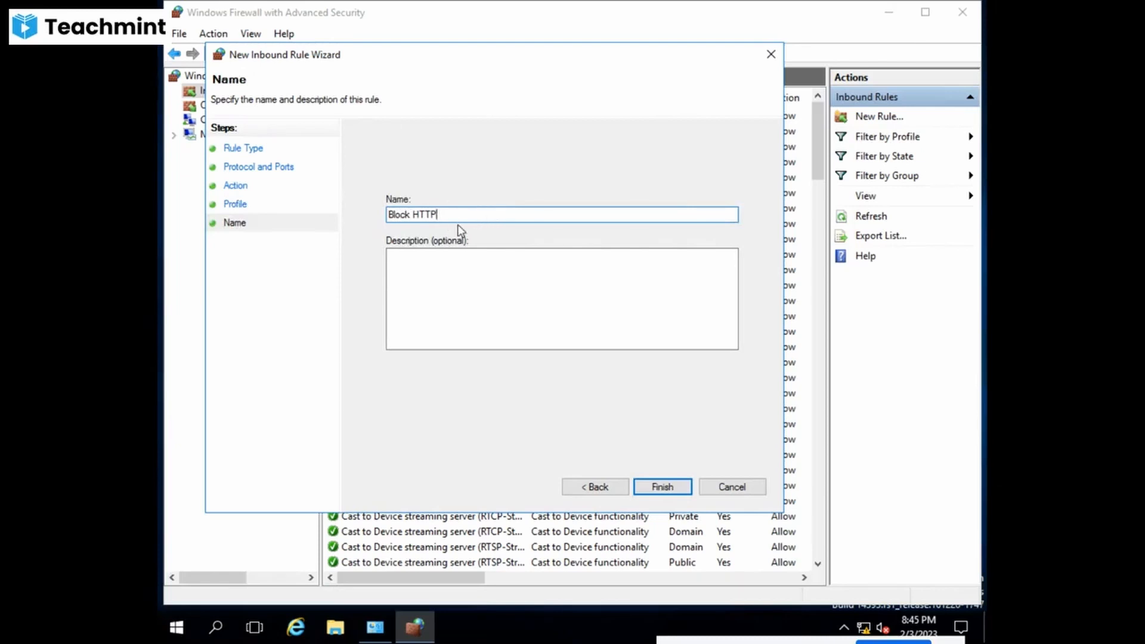
left_click_drag(447, 211, 366, 216)
left_click(661, 487)
left_click(375, 116)
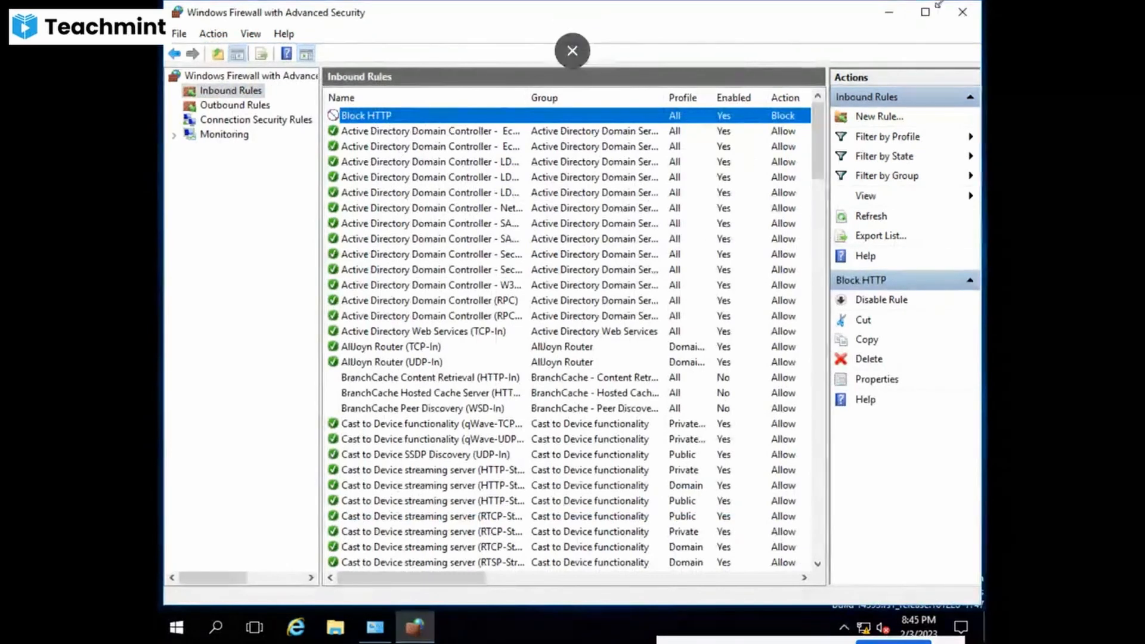
left_click(573, 50)
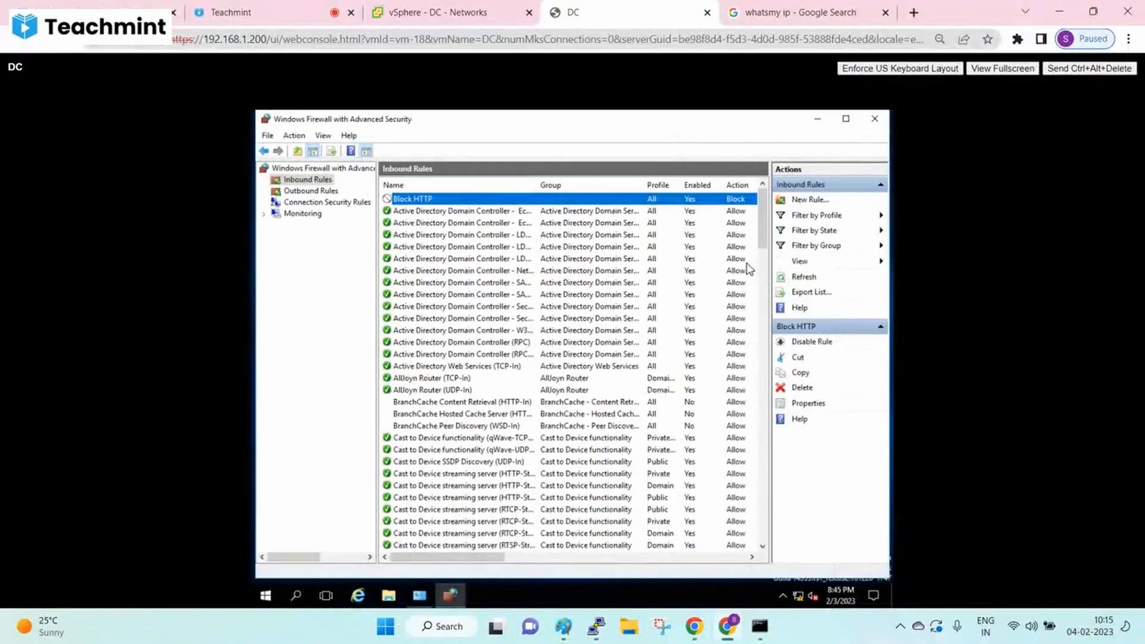
- Write the label 80 above Physical Firewall in the Paint diagram
left_click(564, 626)
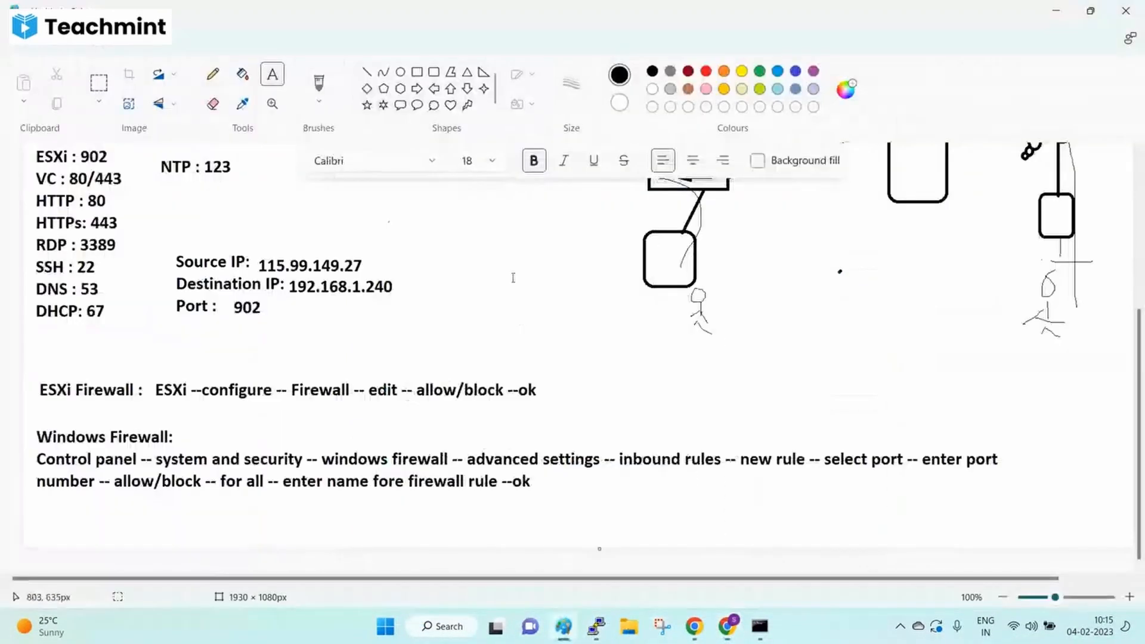
scroll(504, 284, "up", 4)
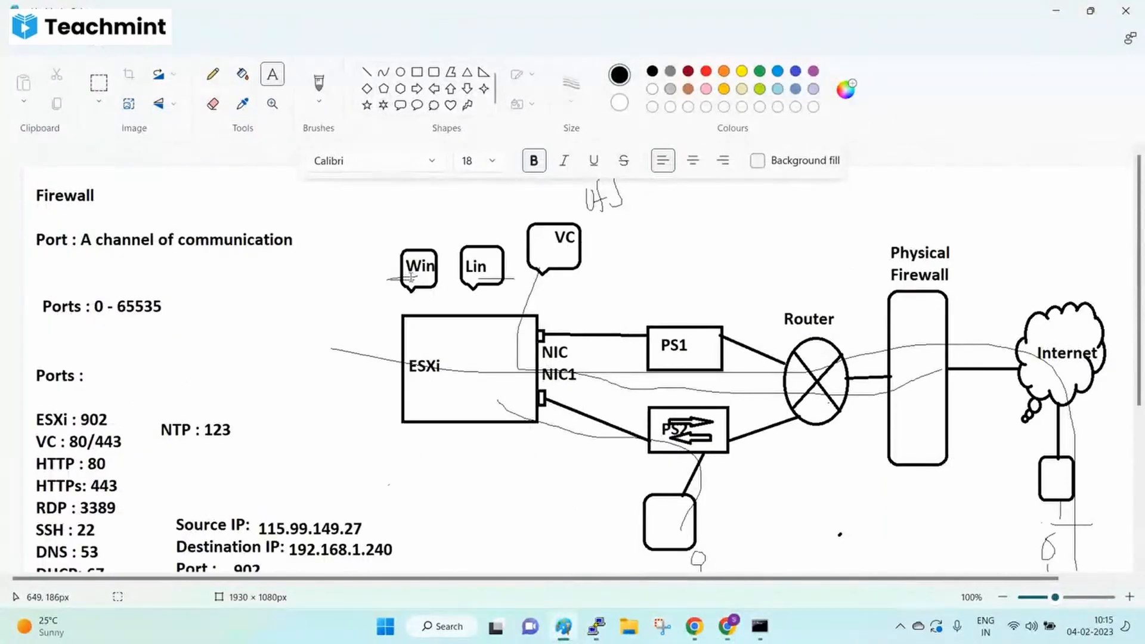
left_click(936, 211)
type("9")
type("8")
type("0")
left_click(777, 217)
- Draw a short pencil line left of Win, undoing an accidental large loop
left_click(213, 75)
mouse_move(649, 250)
left_mouse_down()
mouse_move(399, 265)
mouse_move(841, 534)
mouse_move(564, 255)
left_mouse_up()
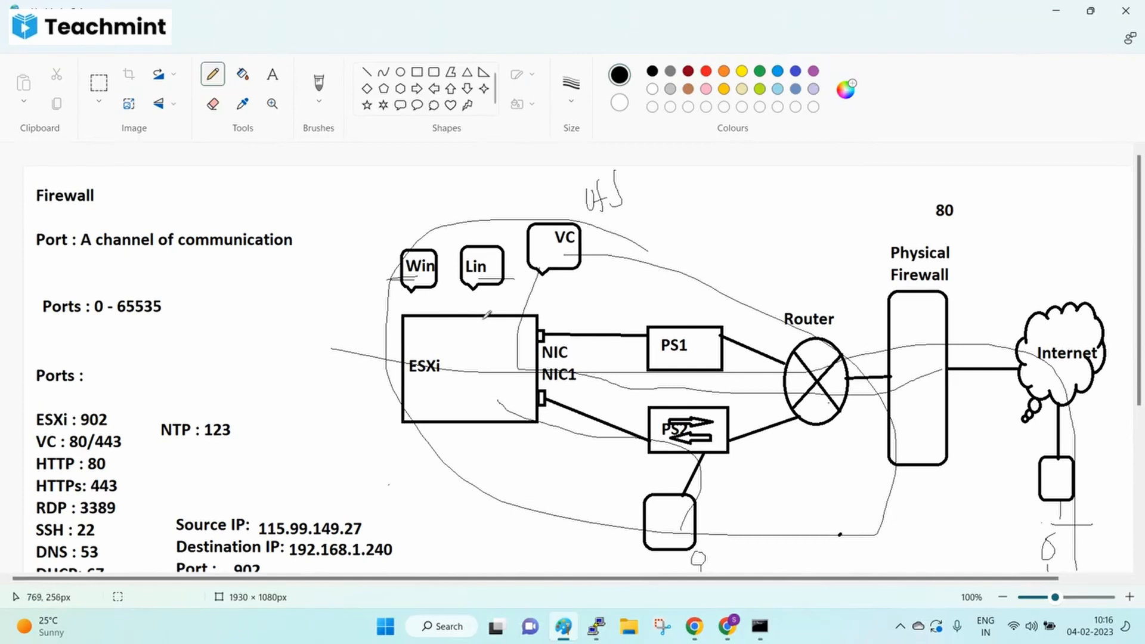
key("ctrl+z")
left_click_drag(371, 275, 398, 275)
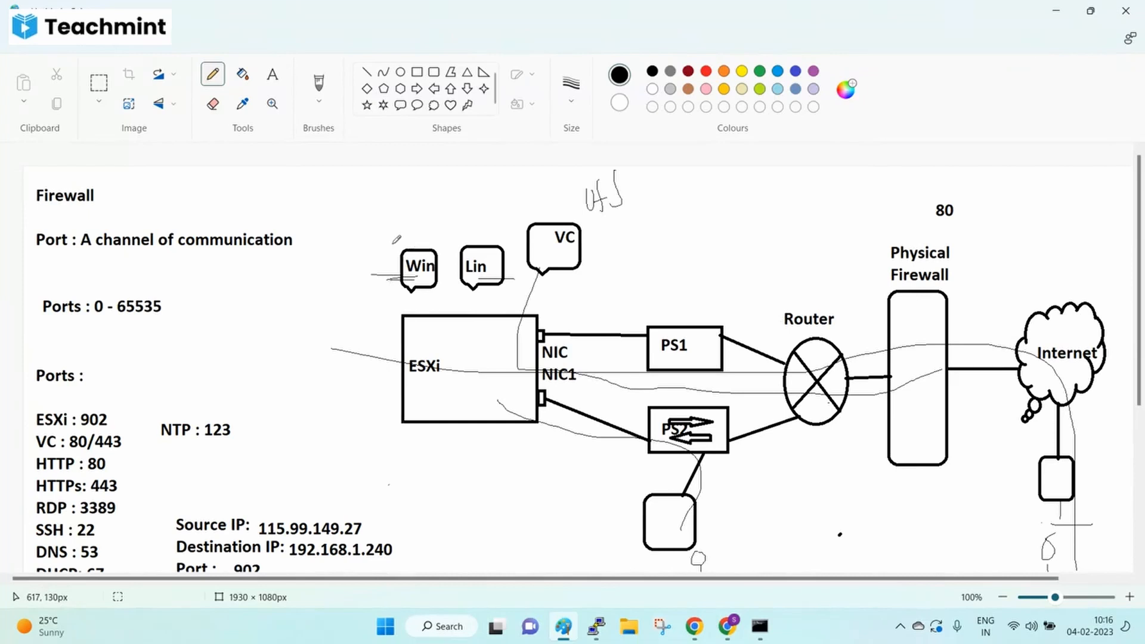
- Glance at the telnet results window, then return to the Paint notes
scroll(561, 382, "down", 5)
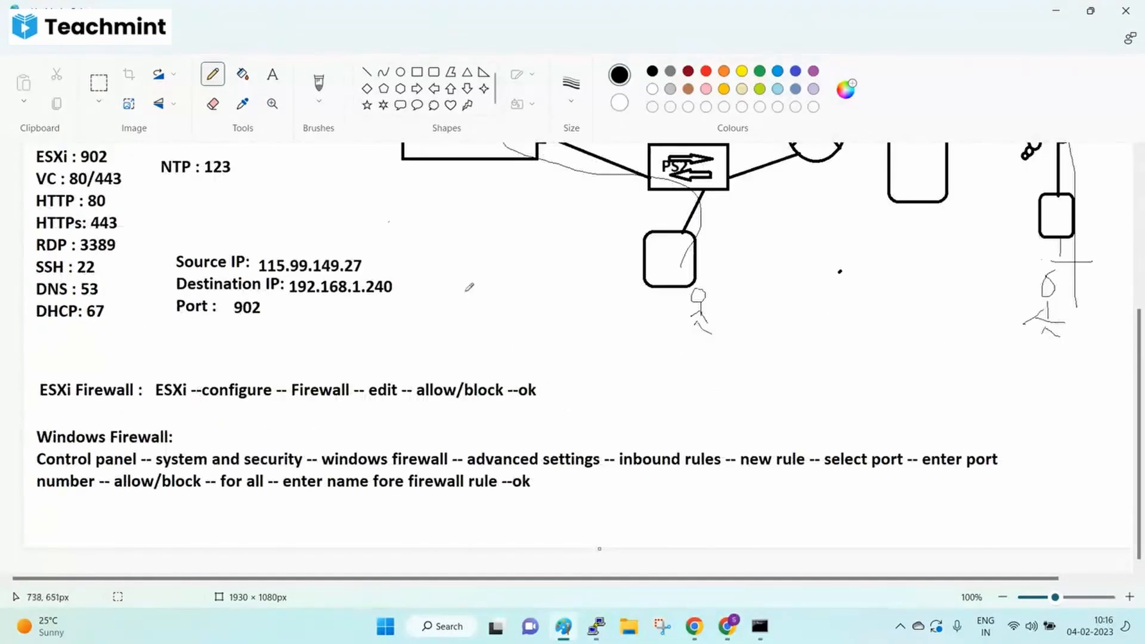
scroll(812, 362, "up", 4)
left_click(759, 627)
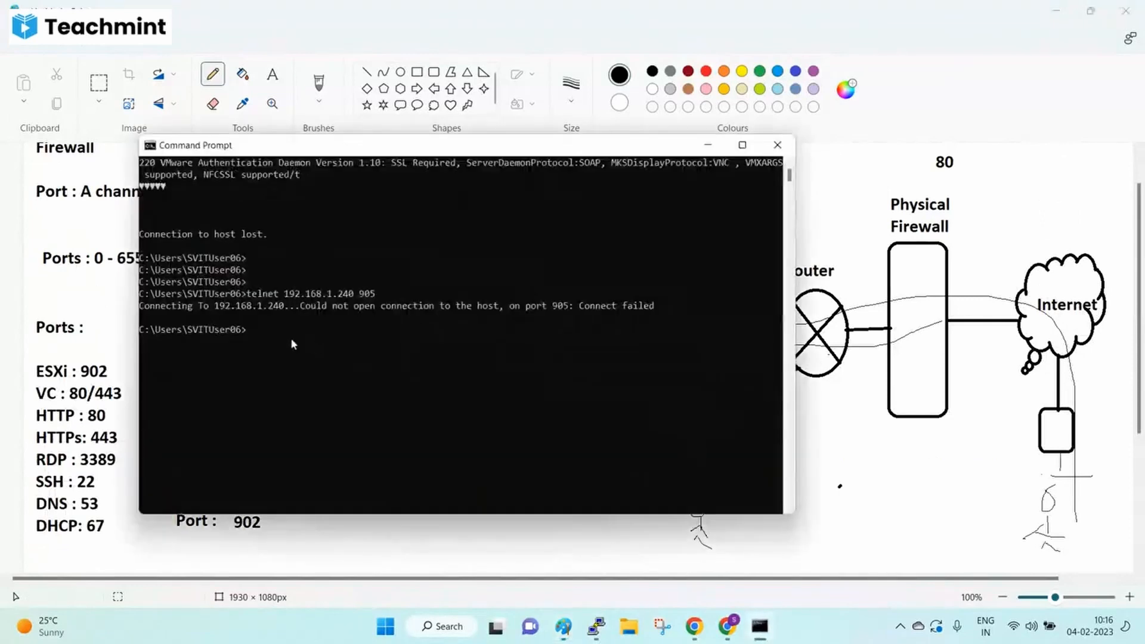
left_click(904, 509)
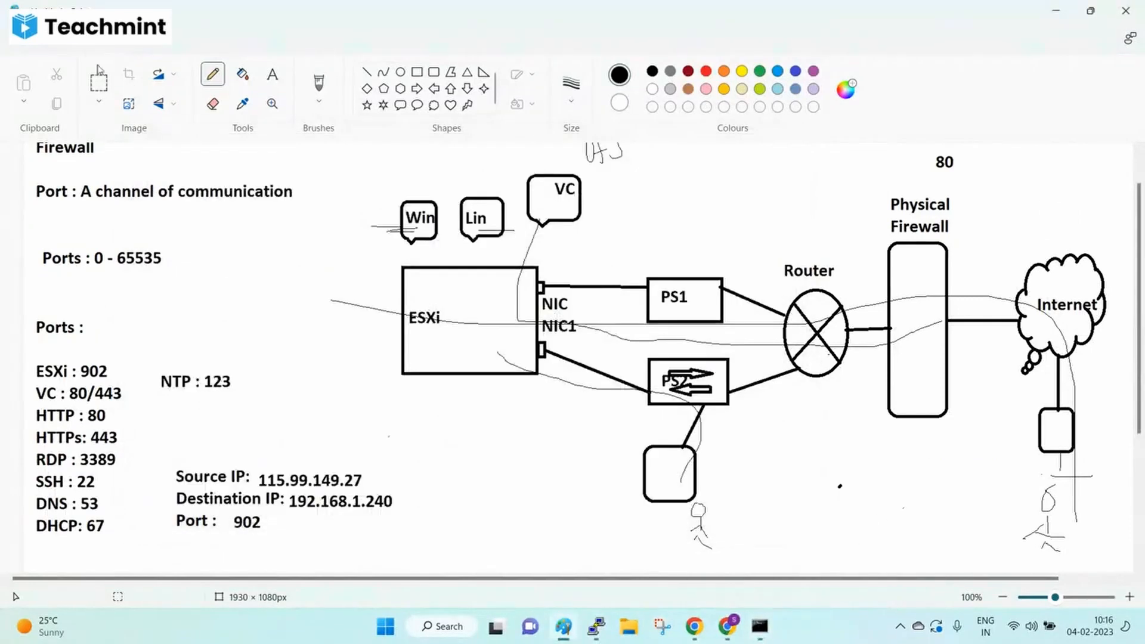
left_click(22, 49)
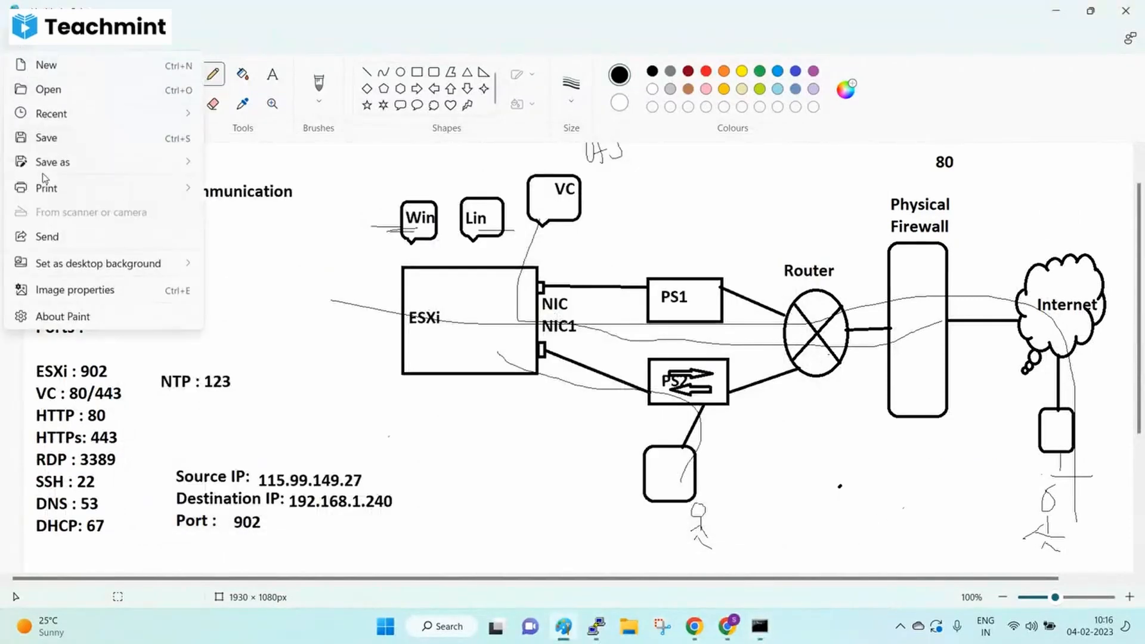
- Save the firewall notes as the JPEG 'Firewall' on the Desktop, then start a new blank canvas
mouse_move(197, 168)
left_click(241, 188)
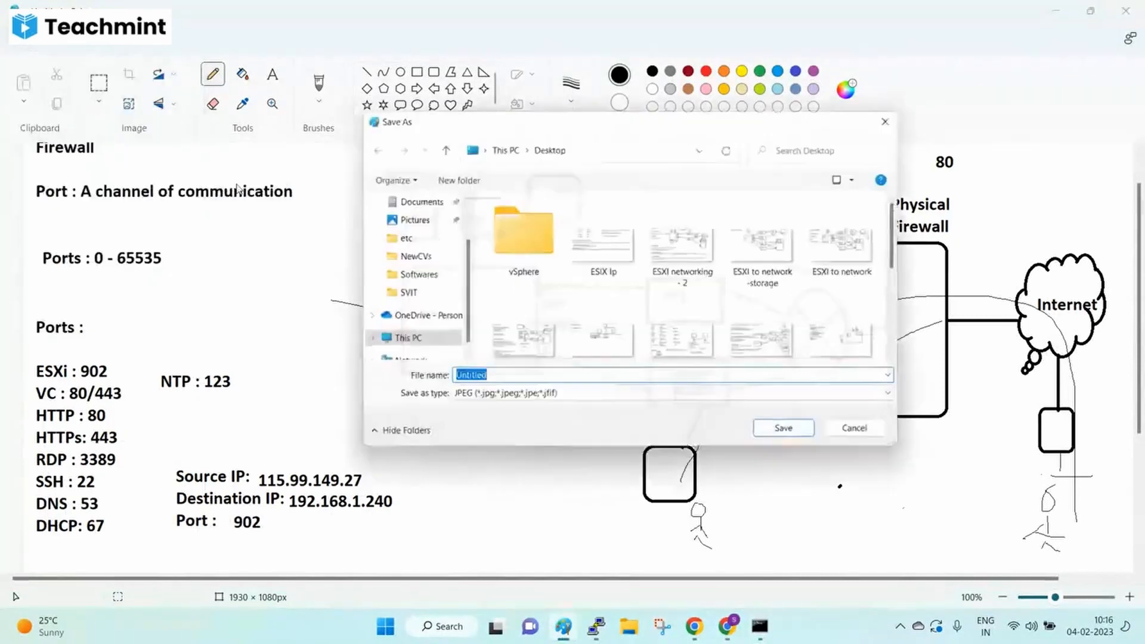
type("Fireae")
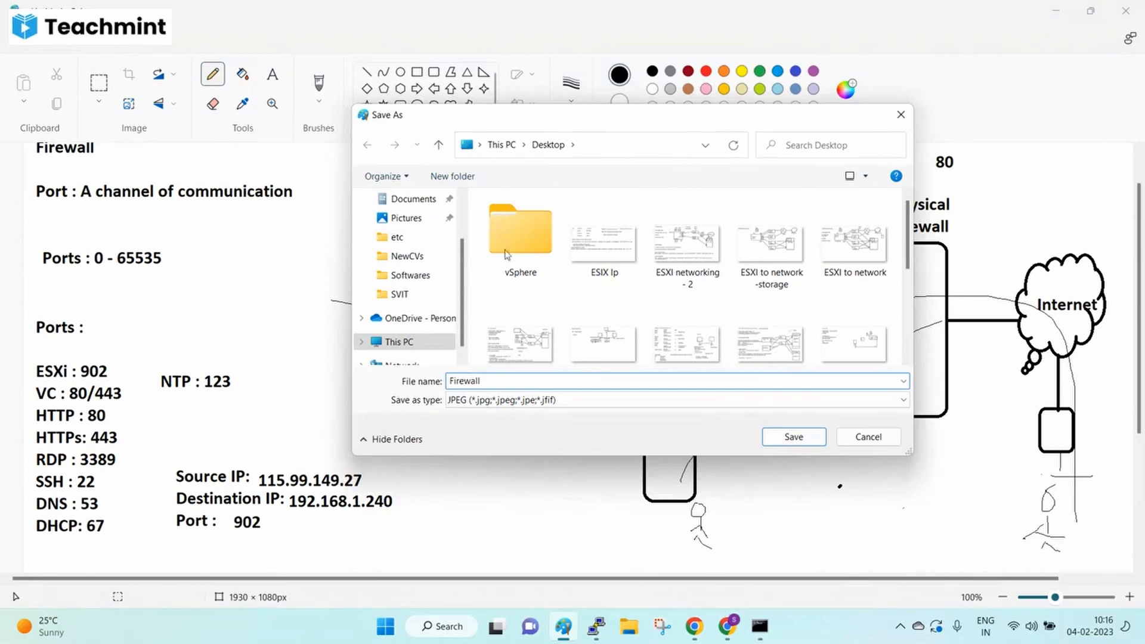
left_click(782, 440)
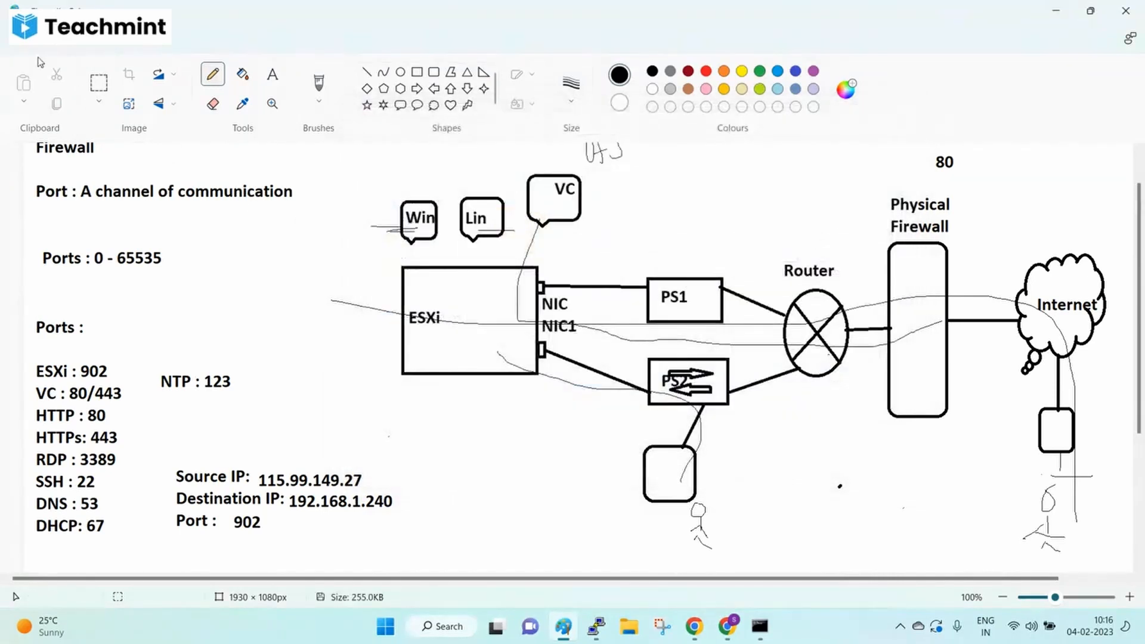
left_click(40, 62)
left_click(44, 66)
- Add a large text box with line '1: The machine should be running and connected in network'
left_click(274, 78)
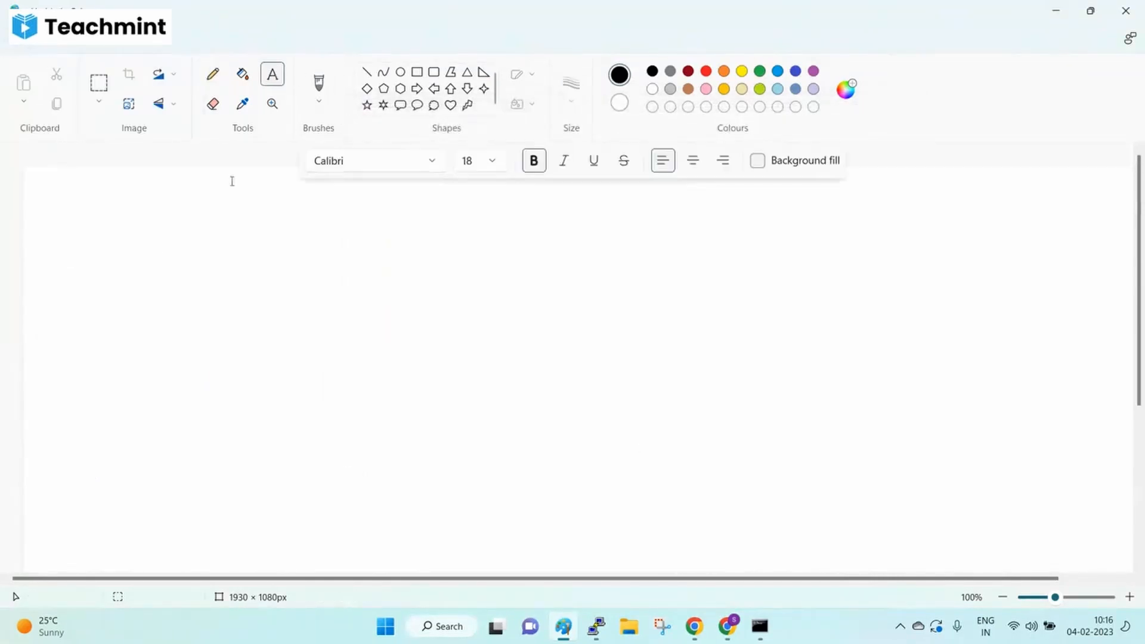
left_click_drag(45, 195, 697, 556)
type("1: The machine shpu")
key("BackSpace")
key("BackSpace")
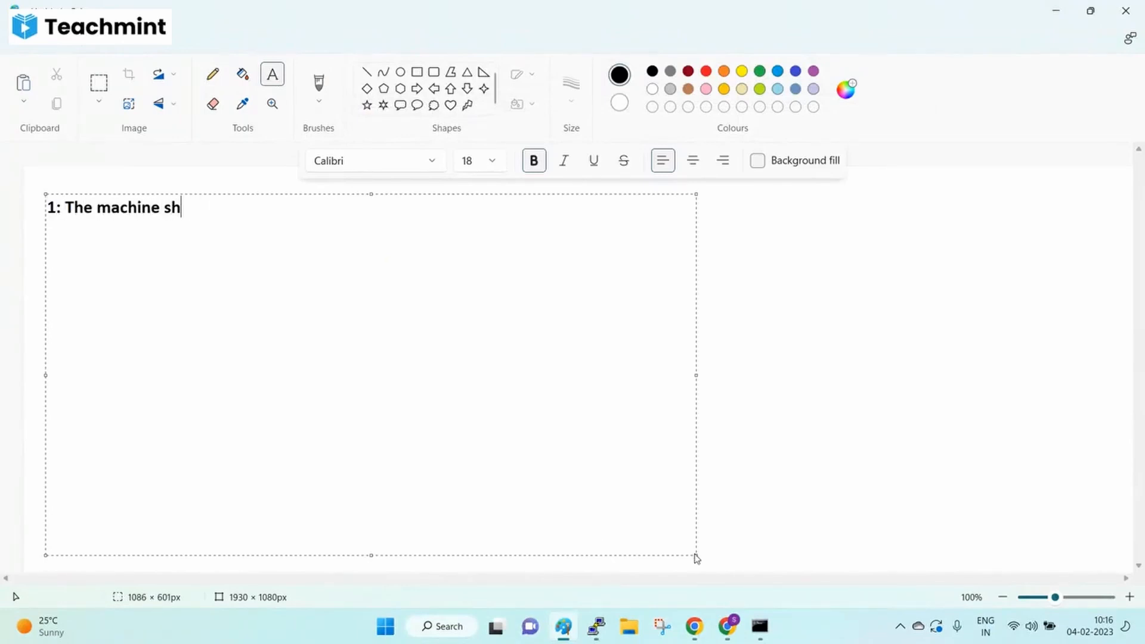
type("ould be running and connected in network")
key("Return")
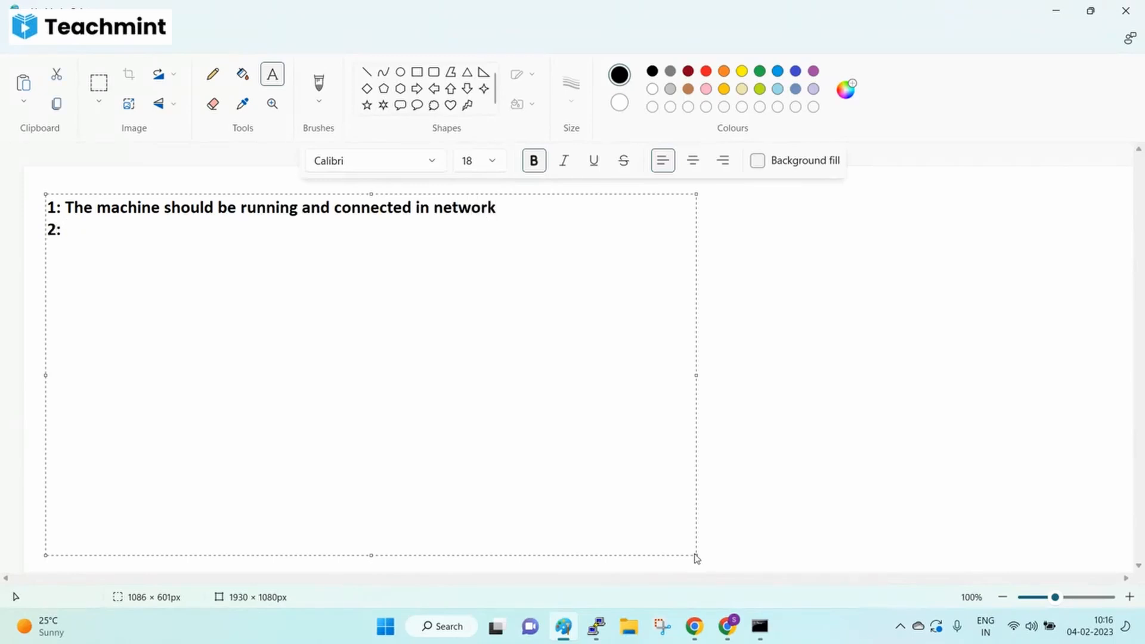
- Type line 2 about the application listening on a port and line 3 'Port should be allowed in the firewall from destination'
type("2: Application should be started and listed")
key("BackSpace")
type("ning an")
key("BackSpace")
type("on a port")
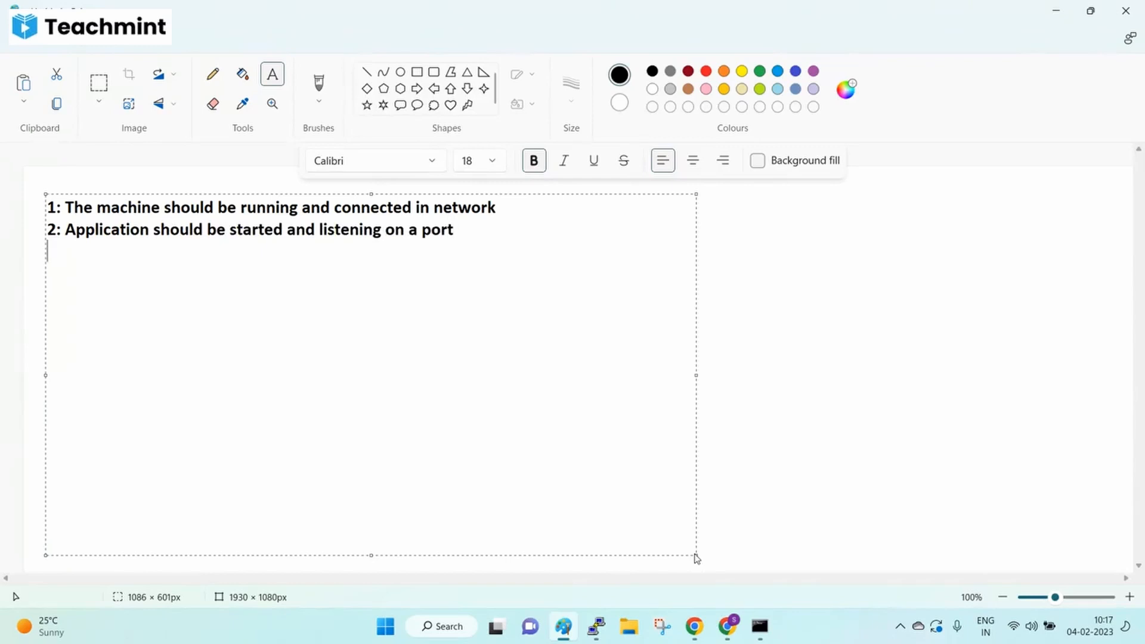
type("3: Port should be allowed in the firewall from destination ")
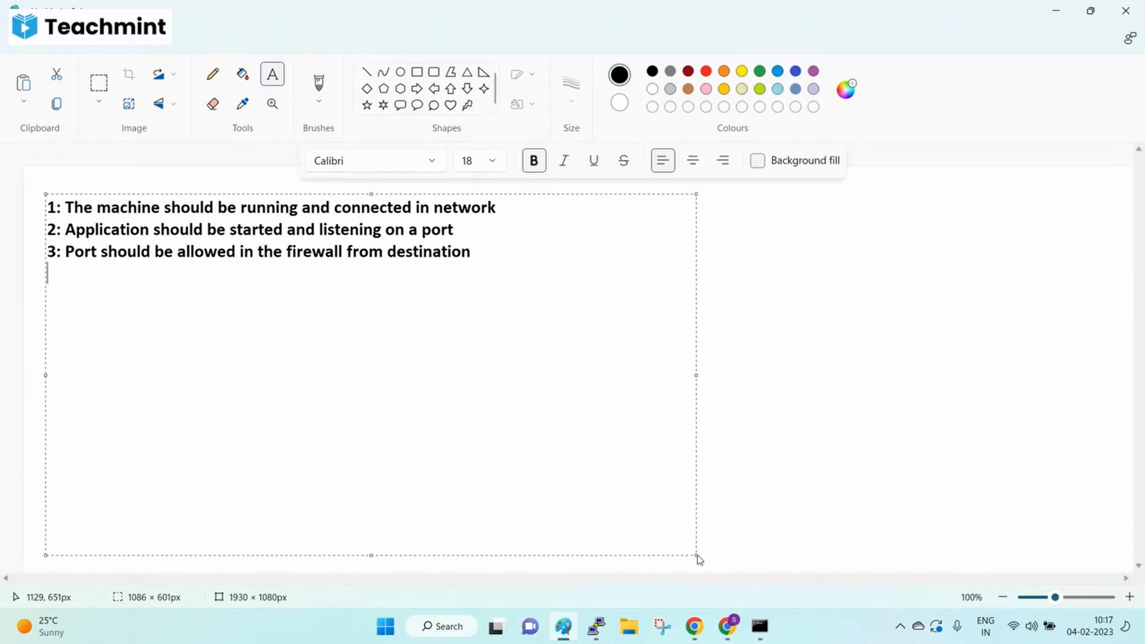
type("4: Cmd #  telnet dets")
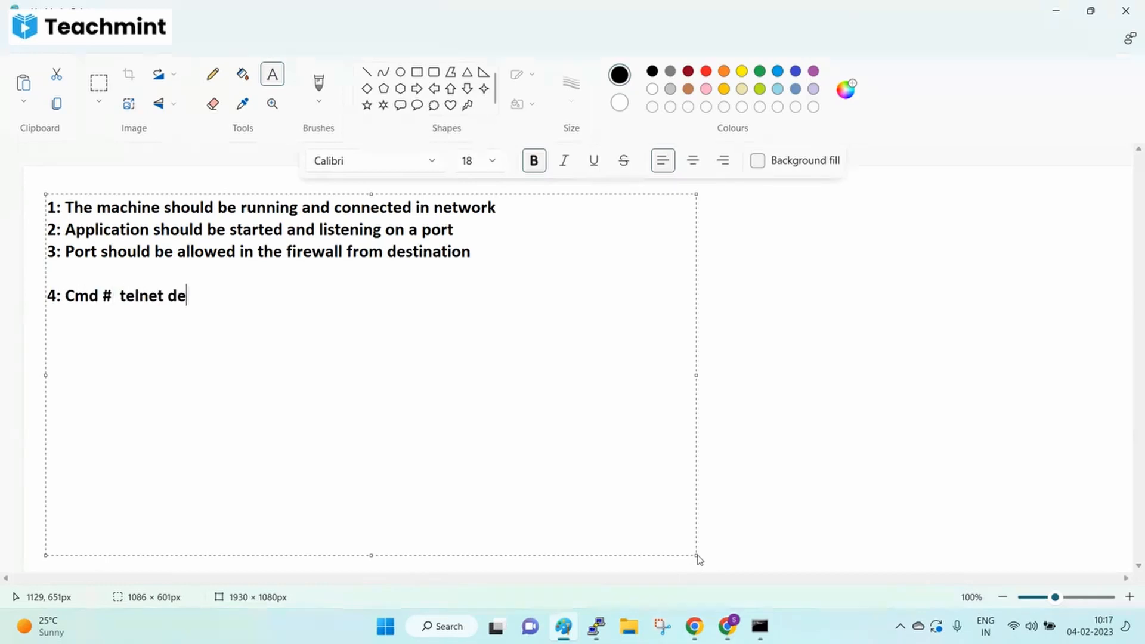
- Add line '4: Cmd # telnet destination IP port number' and bring Command Prompt to the front
key("BackSpace")
key("BackSpace")
type("stination")
type(" IO")
key("BackSpace")
key("BackSpace")
type("IP   ")
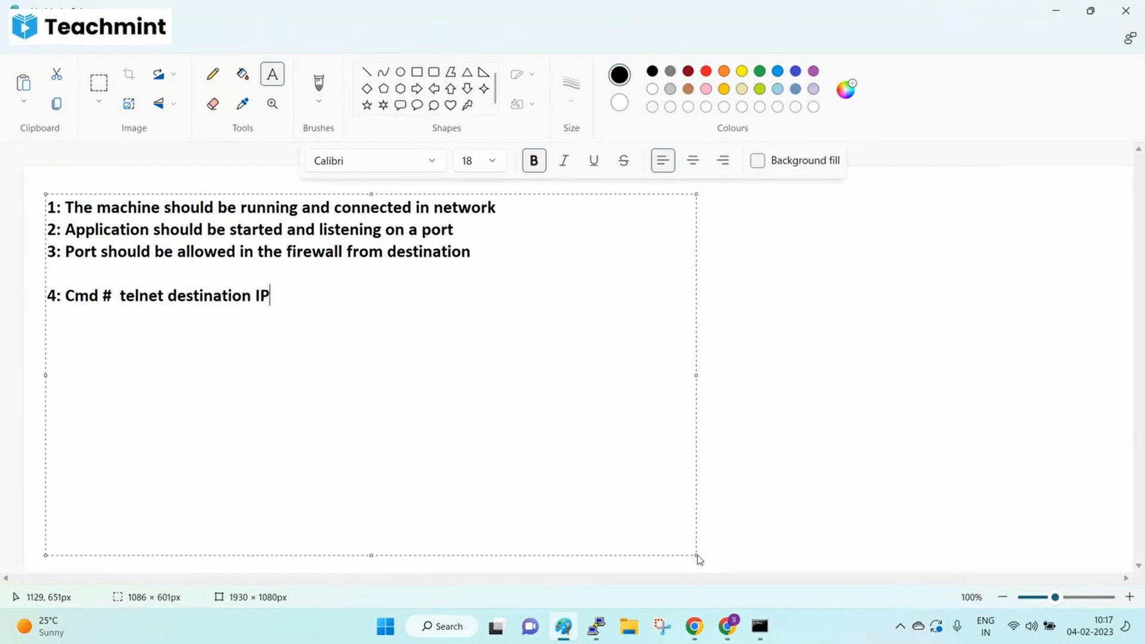
type("port number")
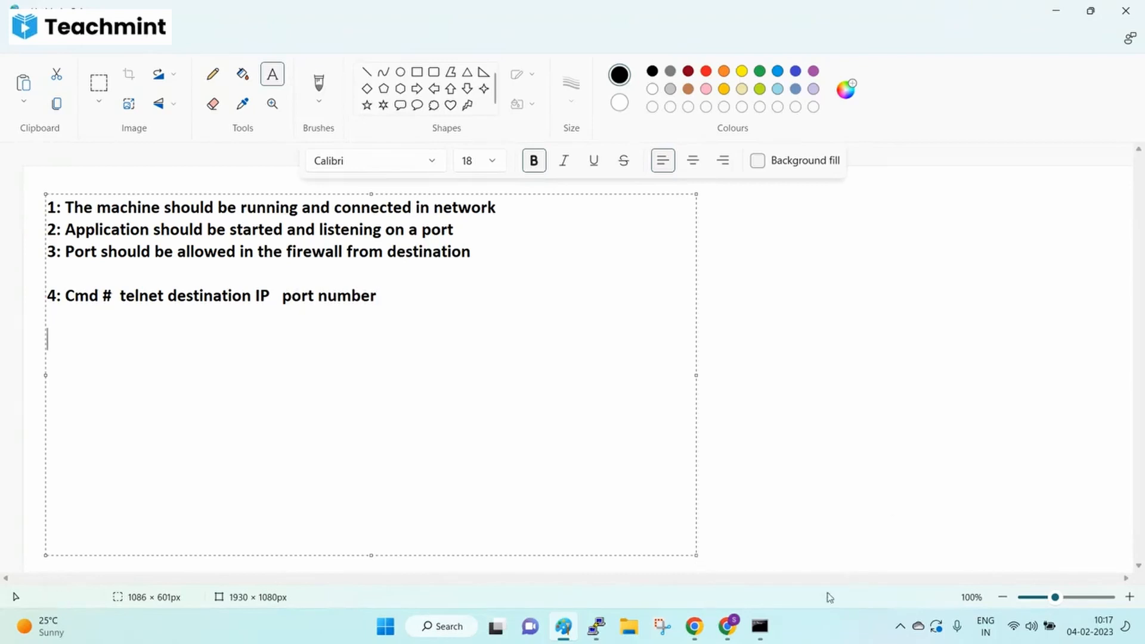
left_click(763, 626)
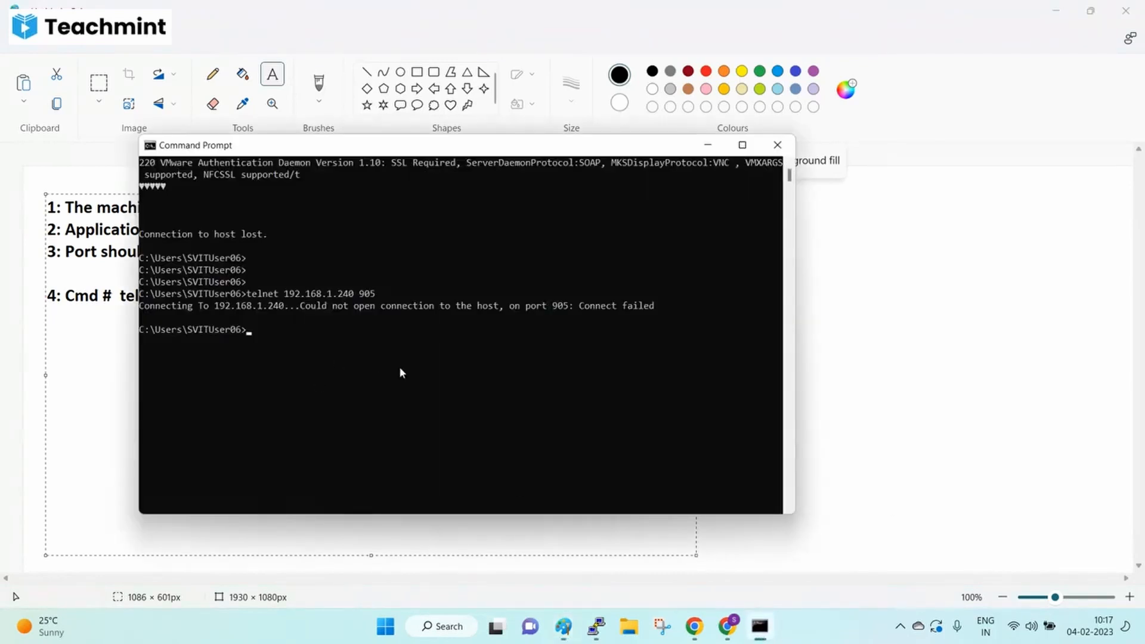
- Snip the failed port-905 telnet output from Command Prompt with Snipping Tool
type("115.99.149.27")
right_click(170, 142)
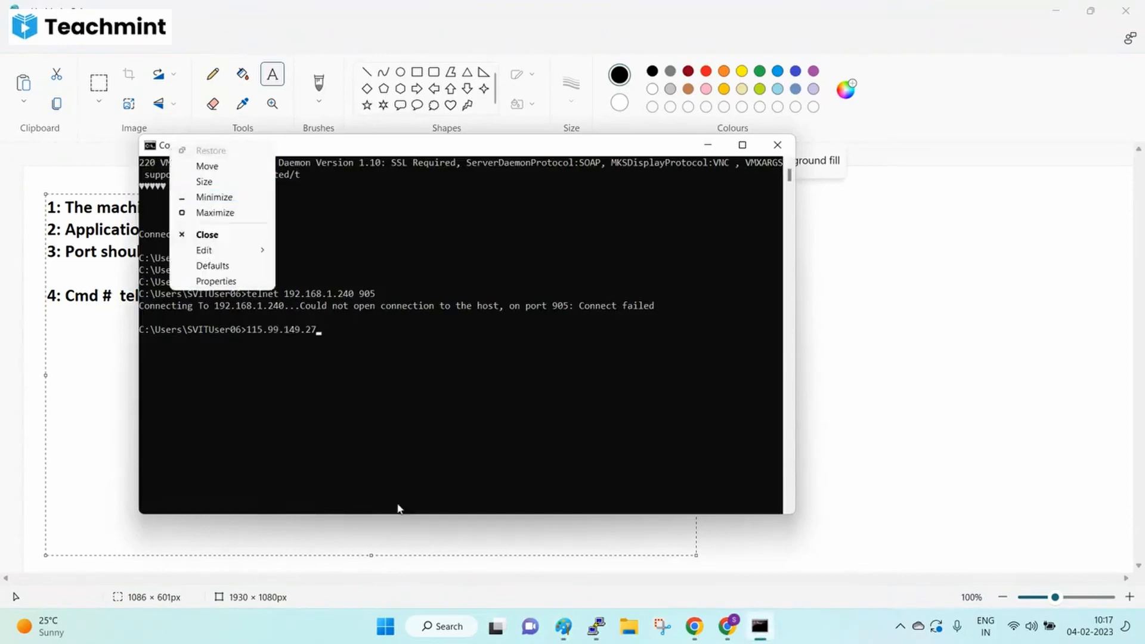
left_click(485, 472)
left_click(661, 626)
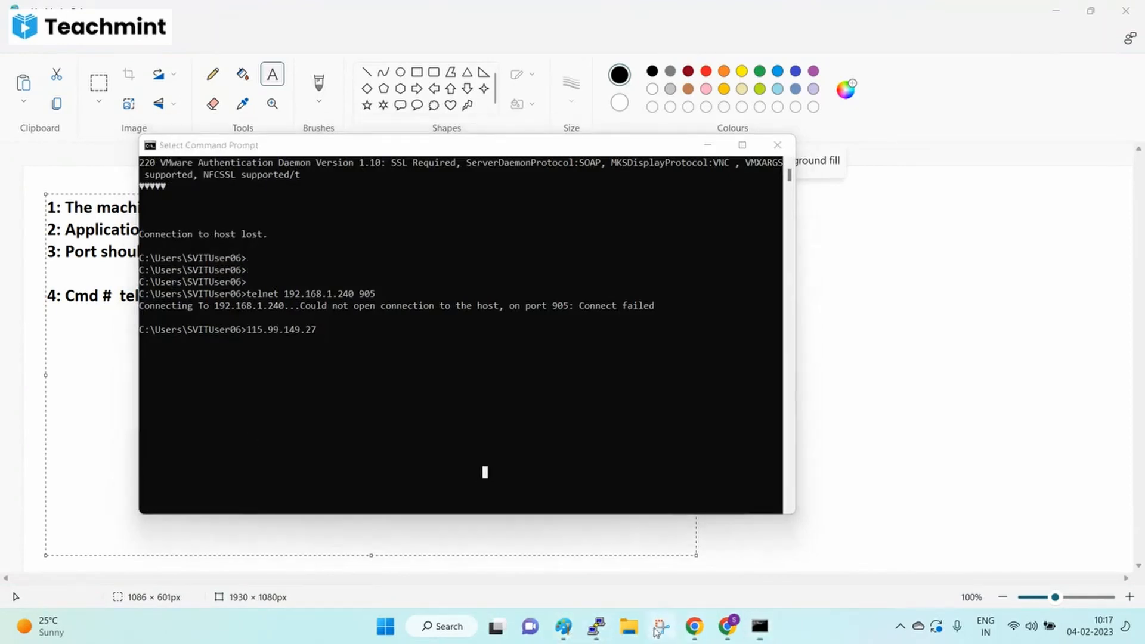
left_click(207, 50)
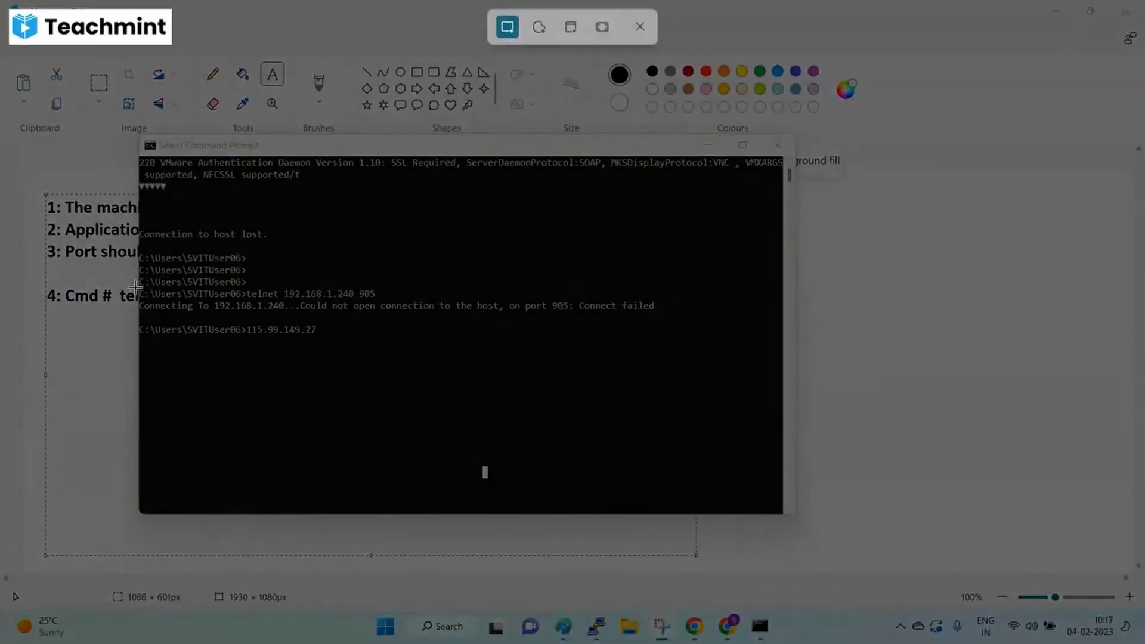
left_click_drag(135, 287, 665, 345)
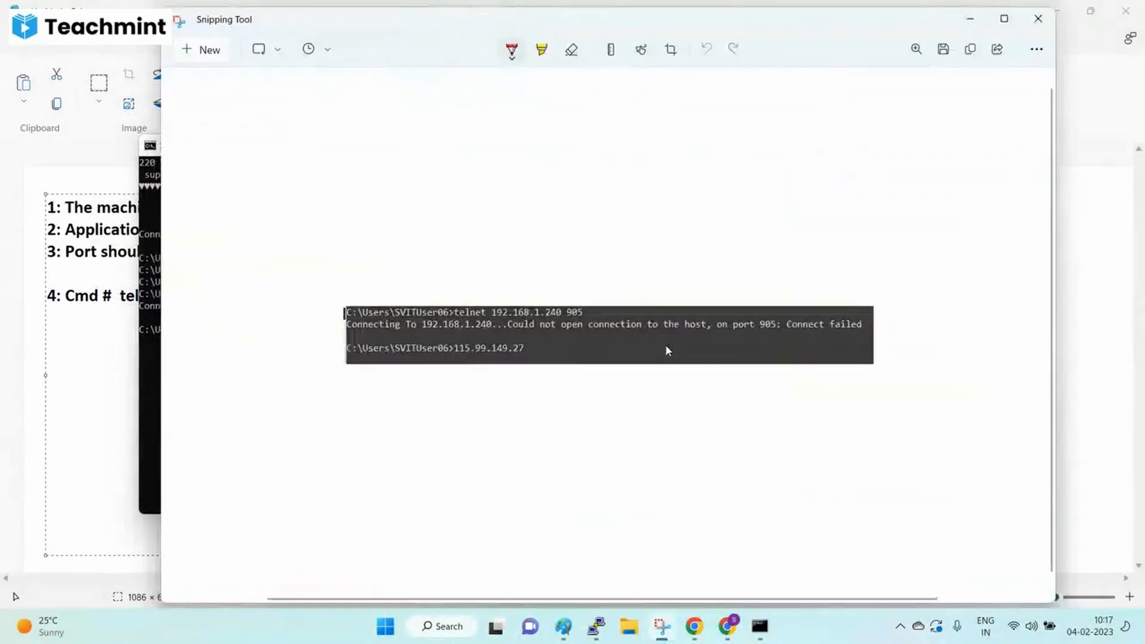
- Paste the telnet snip into the Paint checklist below line 4
left_click(130, 362)
key("ctrl+v")
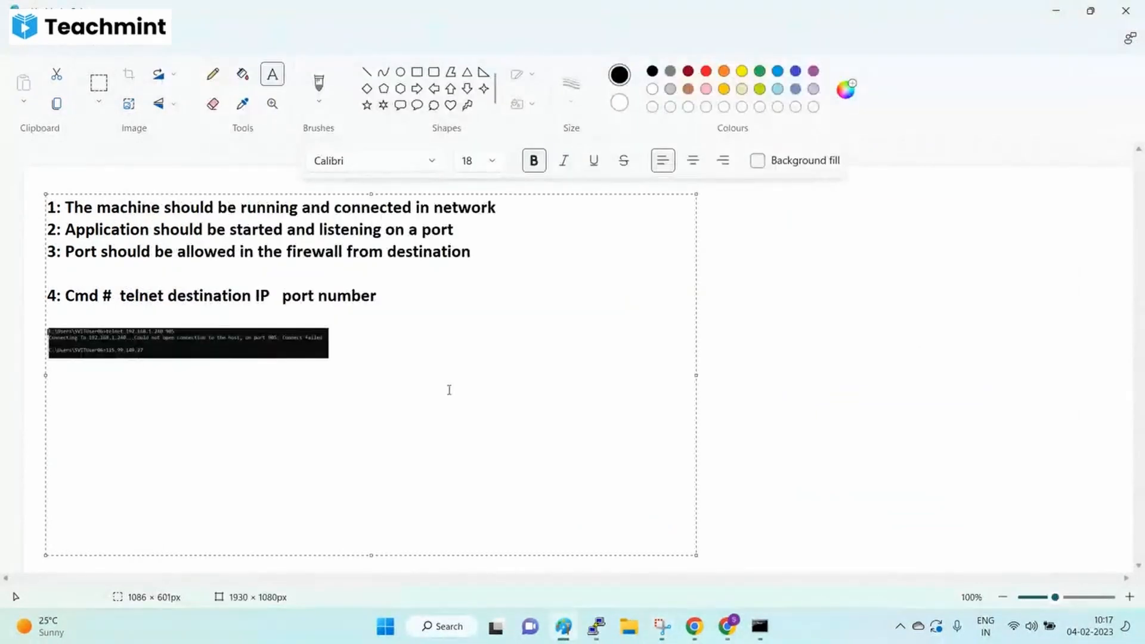
left_click(823, 371)
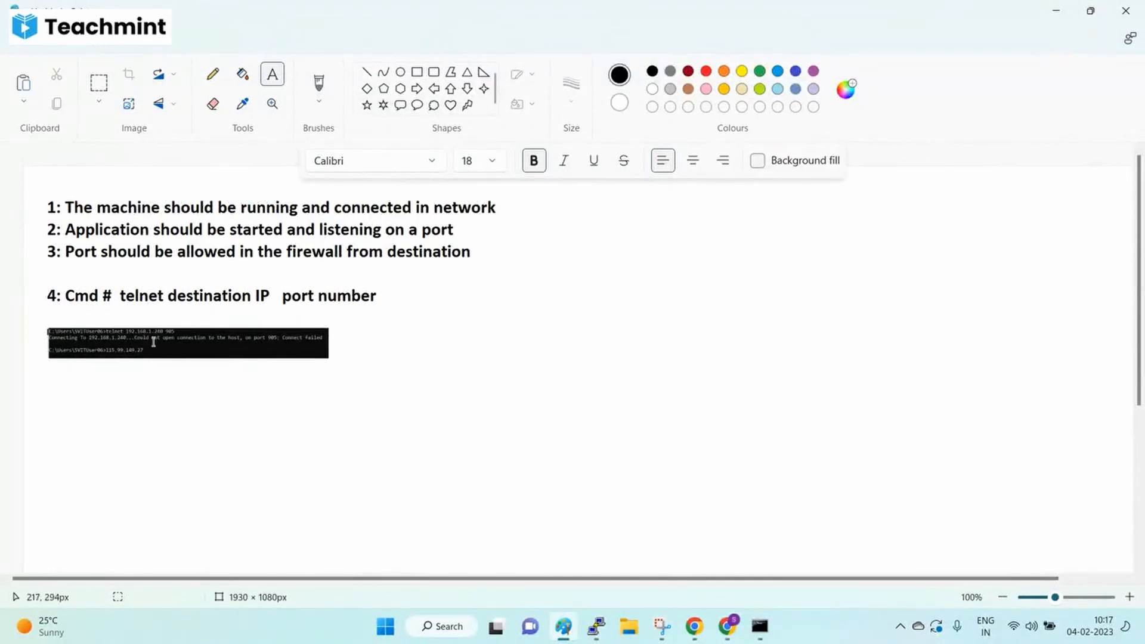
- Rerun telnet to 192.168.1.240 using port 902 to reach the VMware Authentication Daemon
left_click(760, 627)
left_click(788, 230)
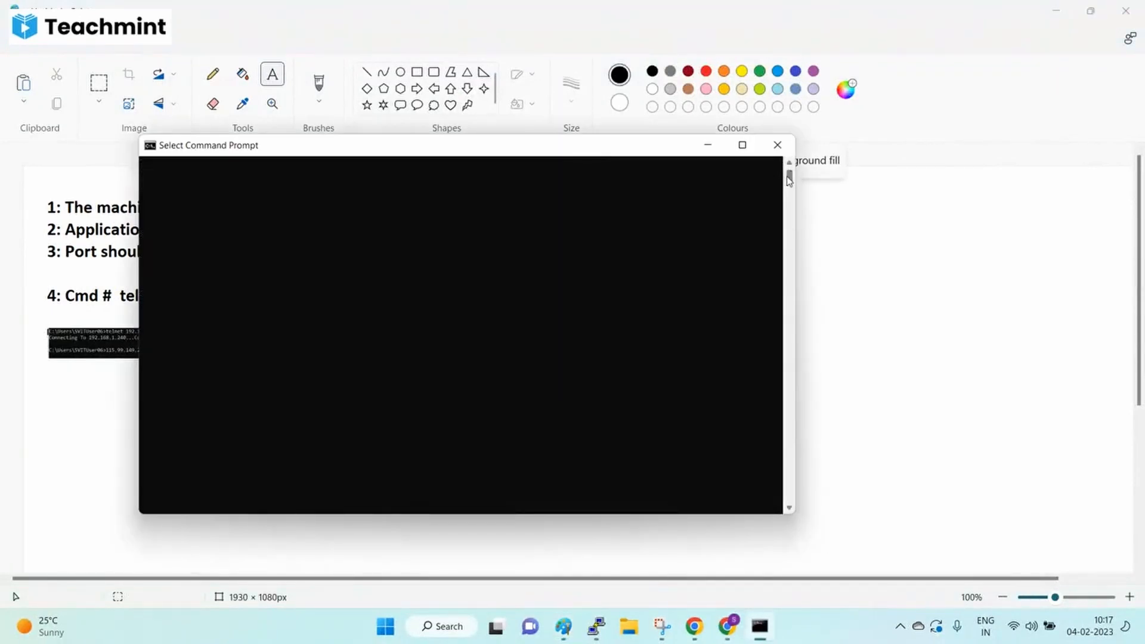
left_click_drag(788, 176, 787, 173)
left_click(276, 177)
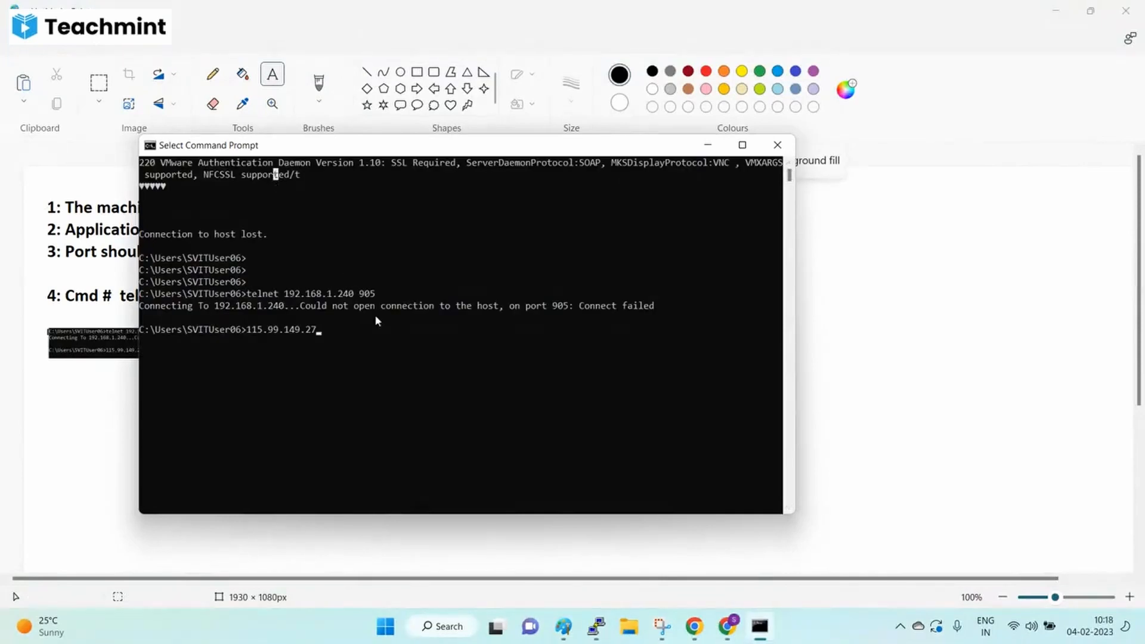
key("Up")
type("2")
key("Return")
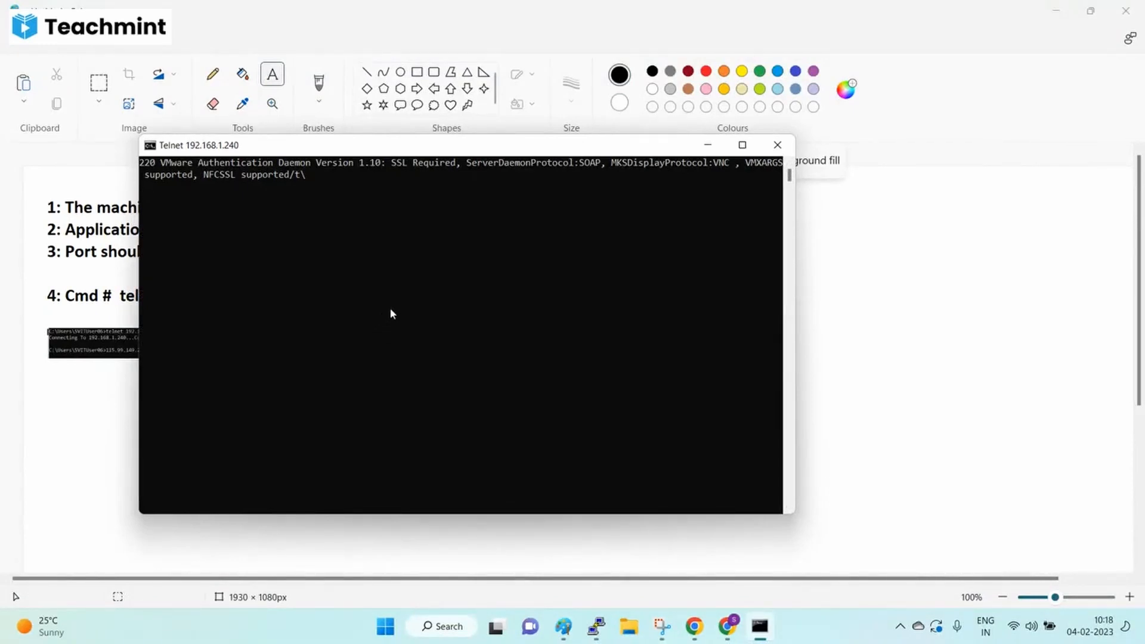
- Drop the empty text box and save the checklist as the JPEG 'App connectivity checks'
left_click(58, 417)
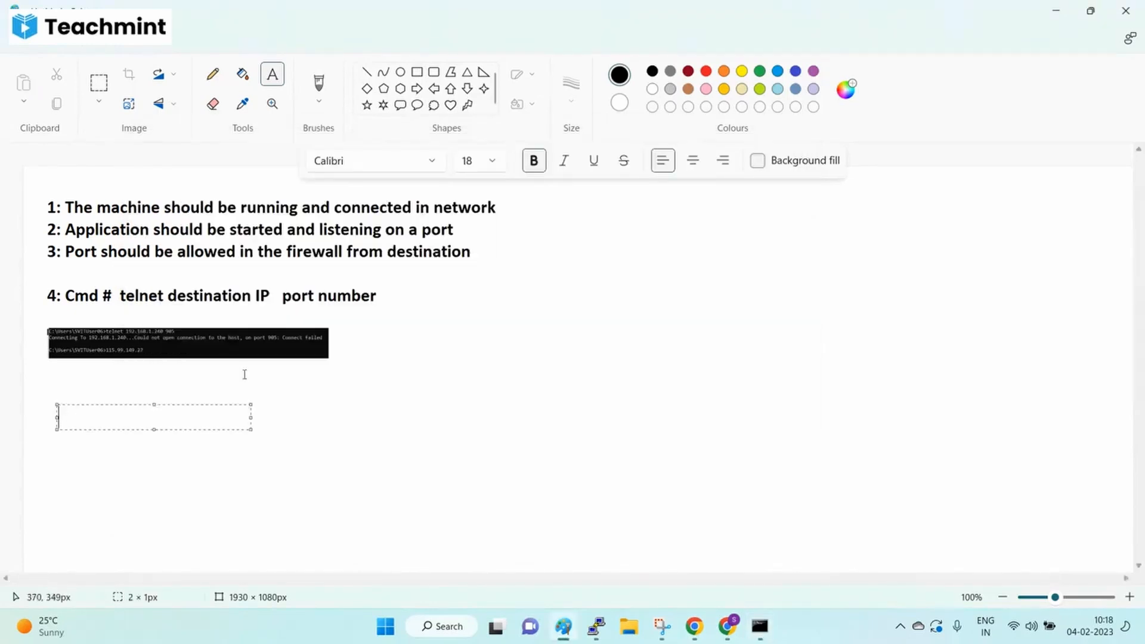
left_click(356, 390)
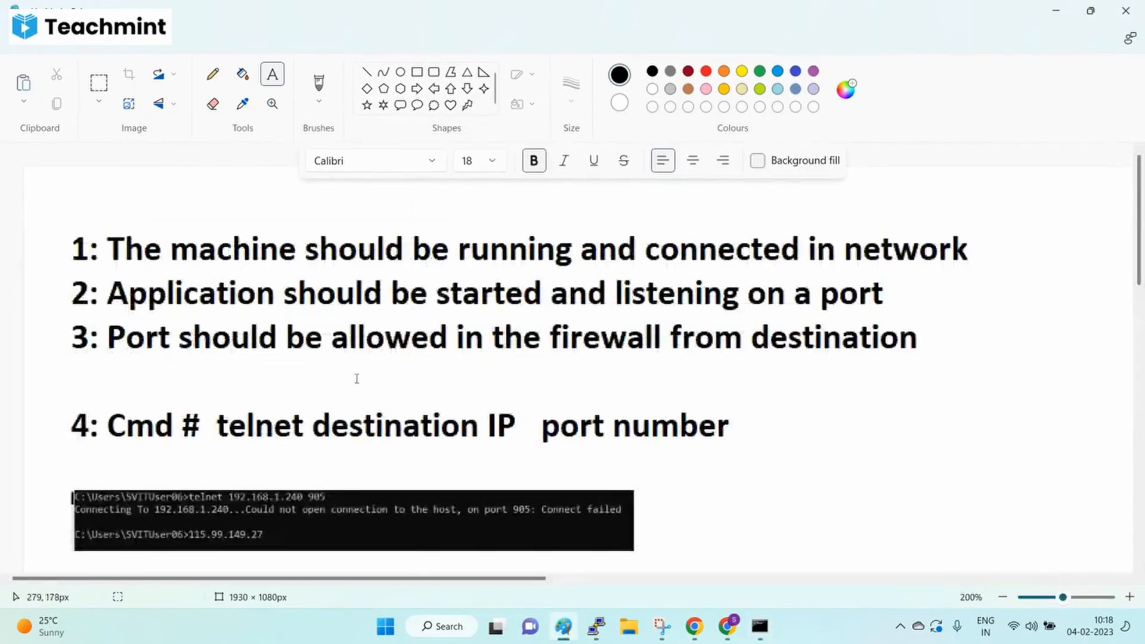
scroll(357, 379, "down", 3)
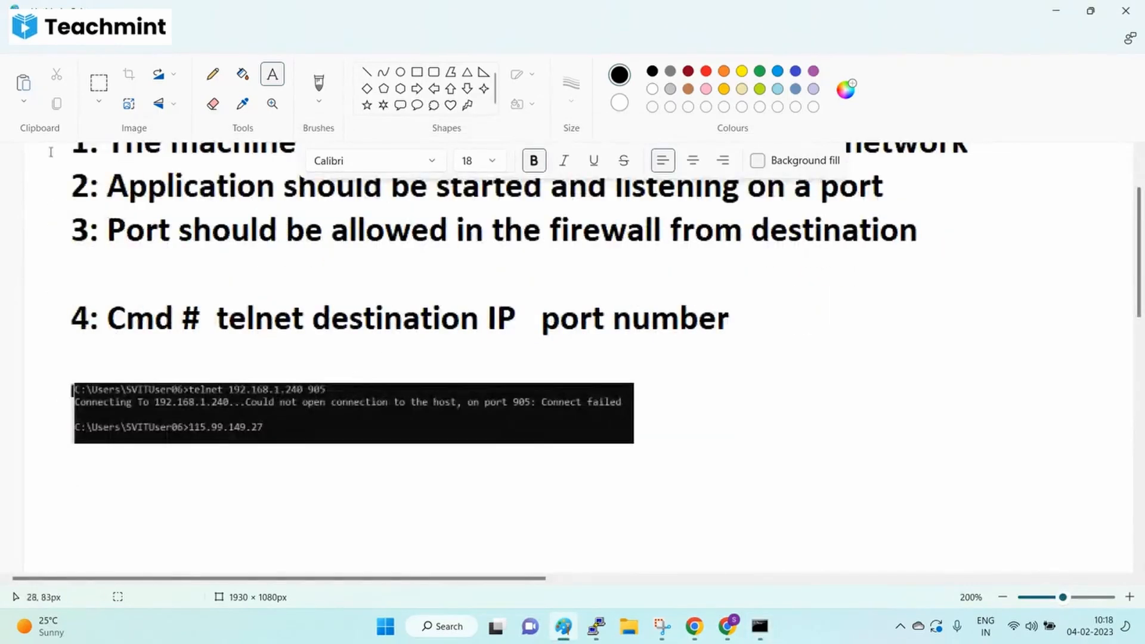
left_click(24, 48)
mouse_move(89, 161)
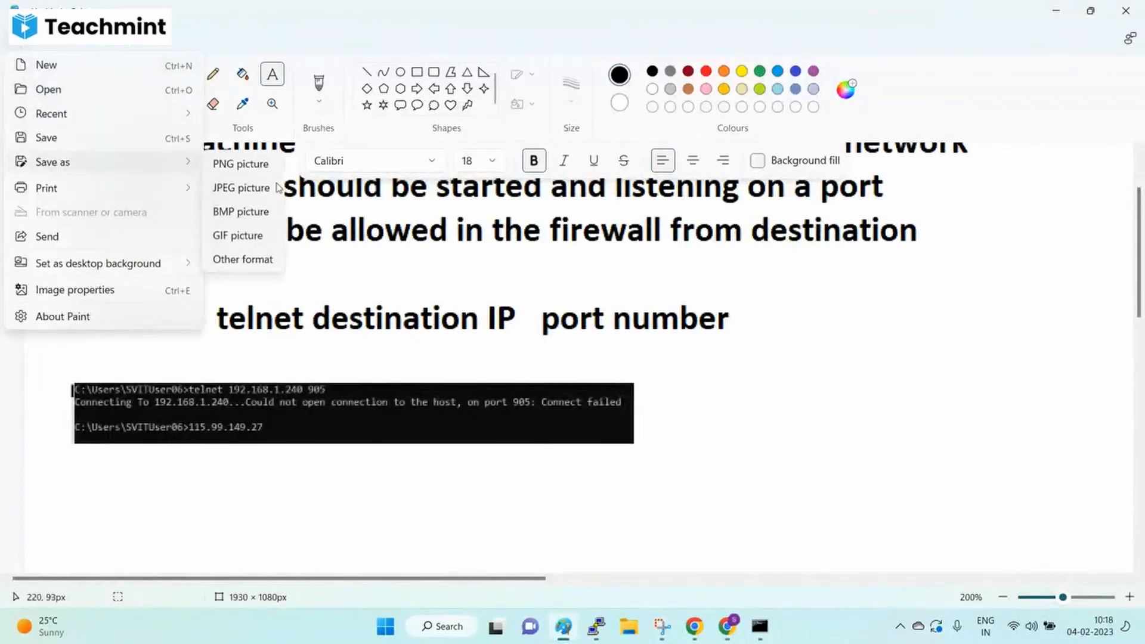
left_click(245, 188)
type("App co")
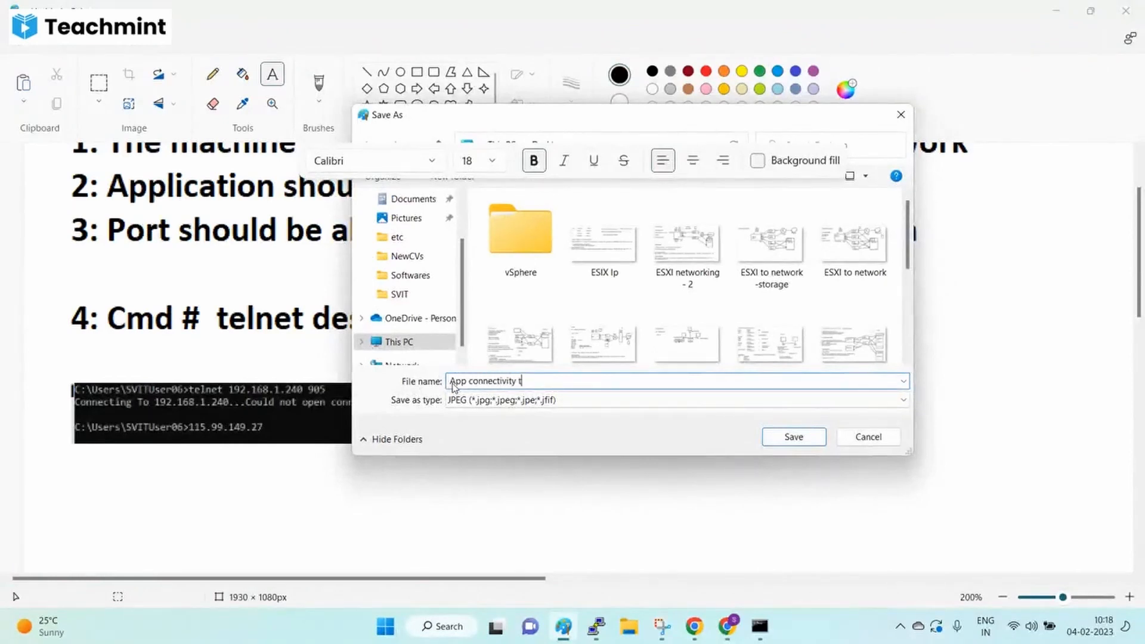
type("nnectivity checks")
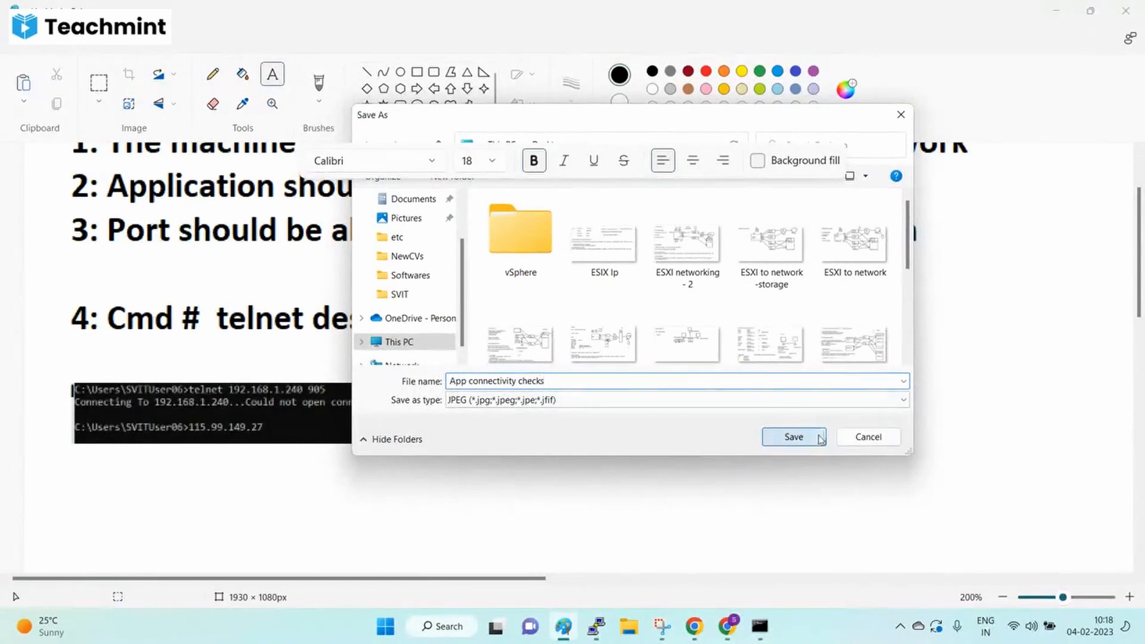
left_click(821, 439)
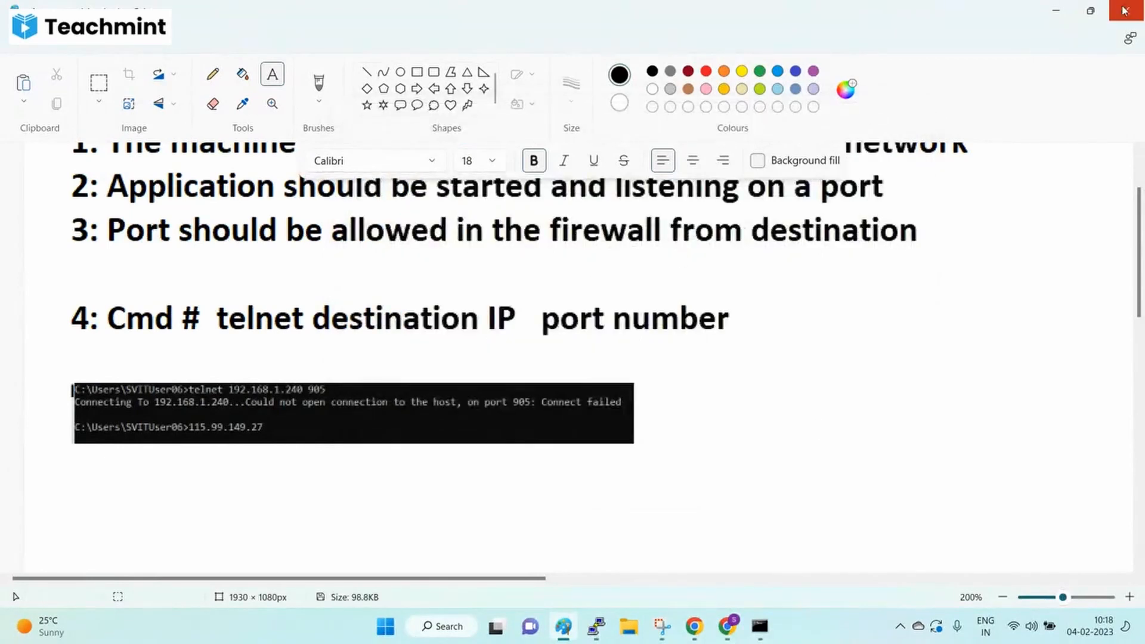
scroll(221, 330, "up", 3)
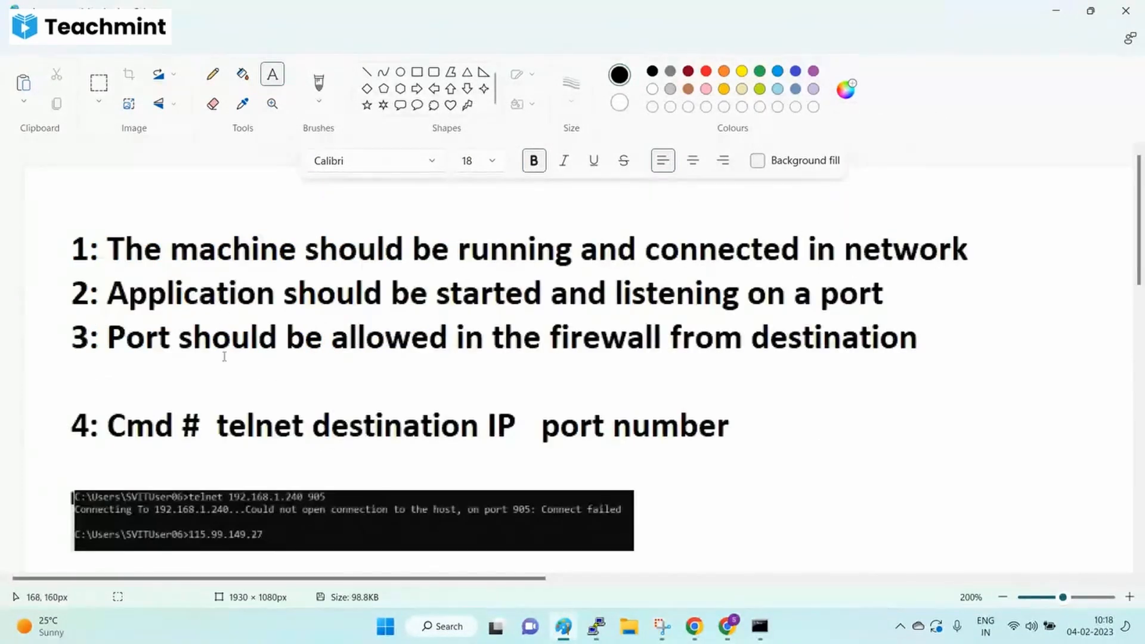